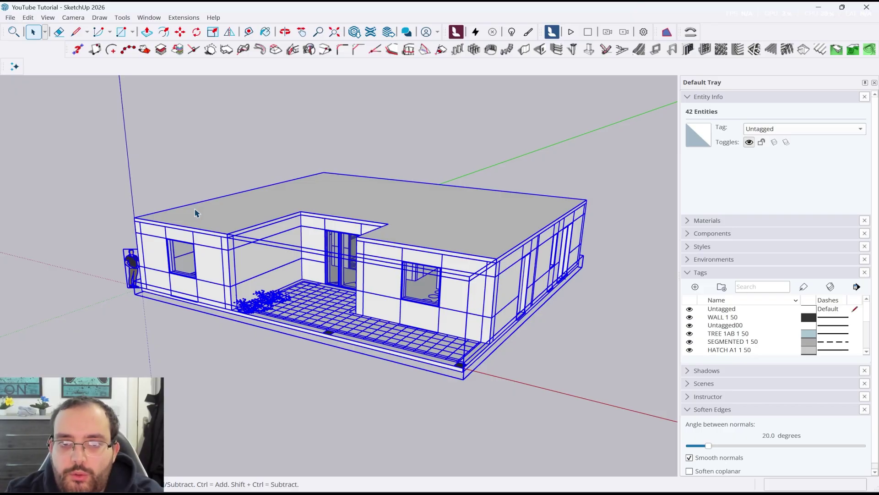
Inspect the house model's separate groups by selecting the roof, the entrance door and the base slab in turn.
{"action": "left_click", "coordinate": [479, 115]}
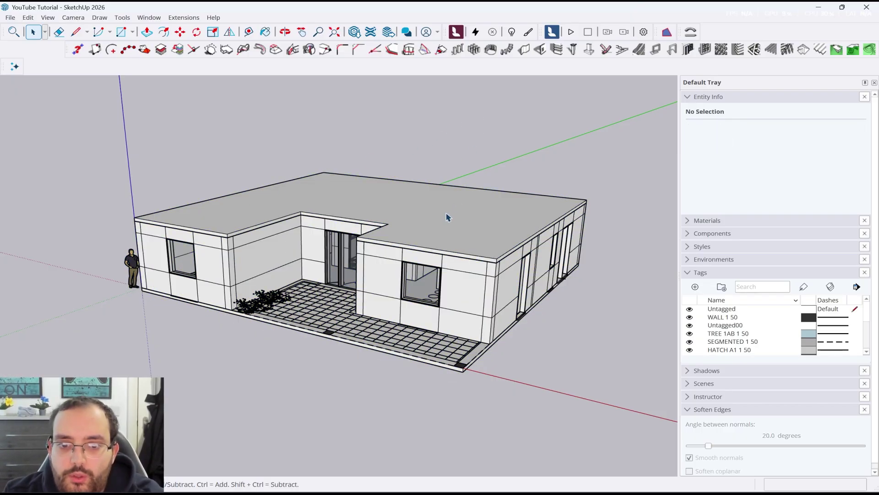
{"action": "left_click", "coordinate": [419, 251]}
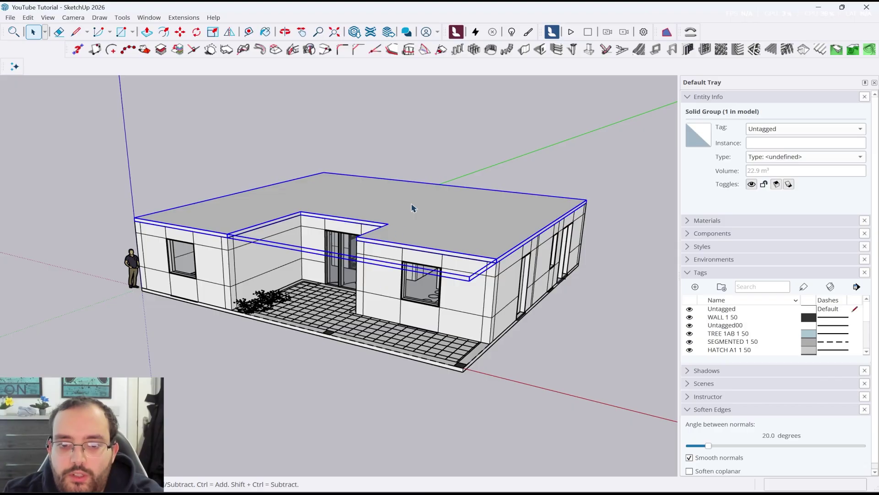
{"action": "left_click", "coordinate": [386, 280]}
{"action": "left_click", "coordinate": [347, 249]}
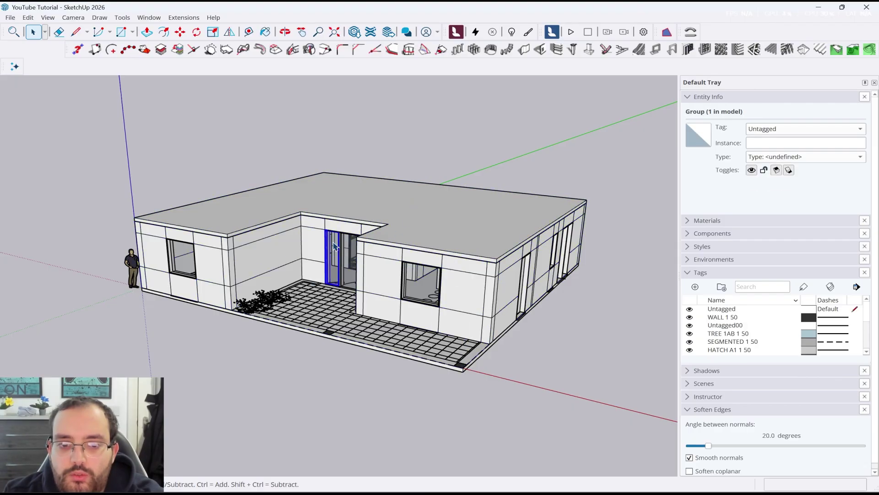
{"action": "left_click", "coordinate": [421, 277]}
{"action": "middle_click_drag", "start_coordinate": [422, 277], "coordinate": [526, 329]}
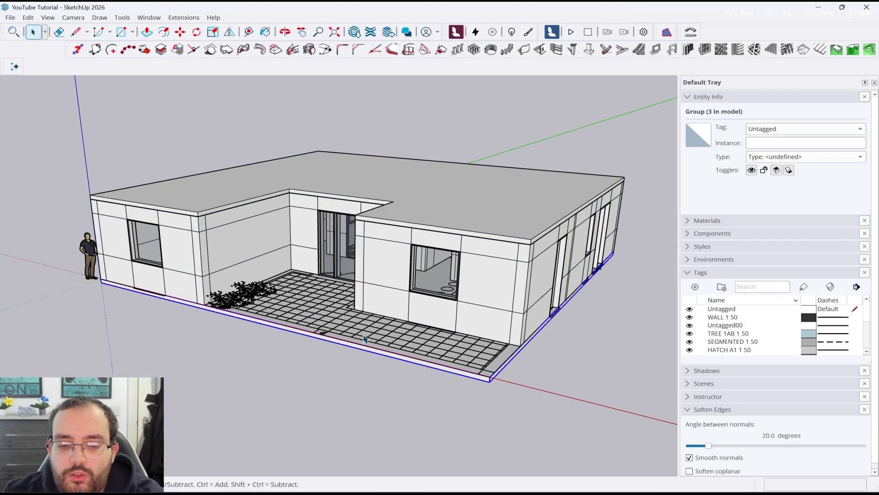
{"action": "left_click", "coordinate": [512, 358]}
{"action": "left_click", "coordinate": [563, 354]}
{"action": "scroll", "coordinate": [295, 272], "scroll_direction": "down", "scroll_amount": 1}
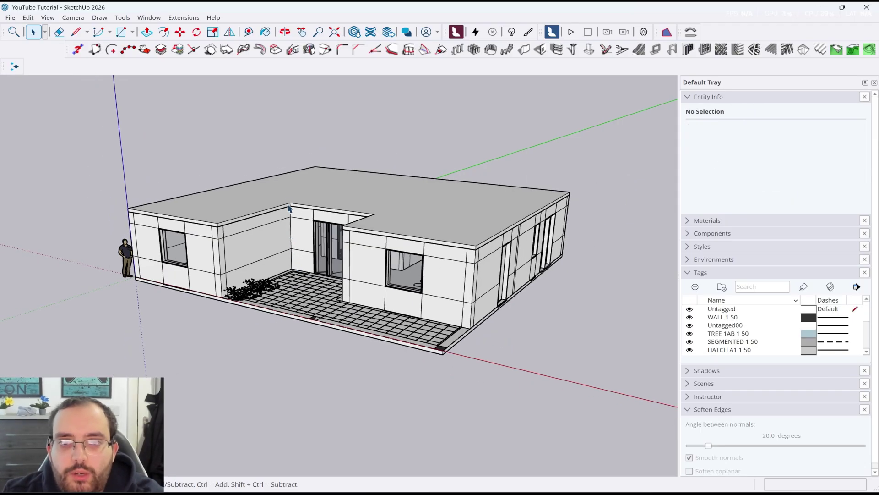
Measure the base slab's front edge from corner to corner with the Line tool, without keeping a line.
{"action": "key", "text": "l"}
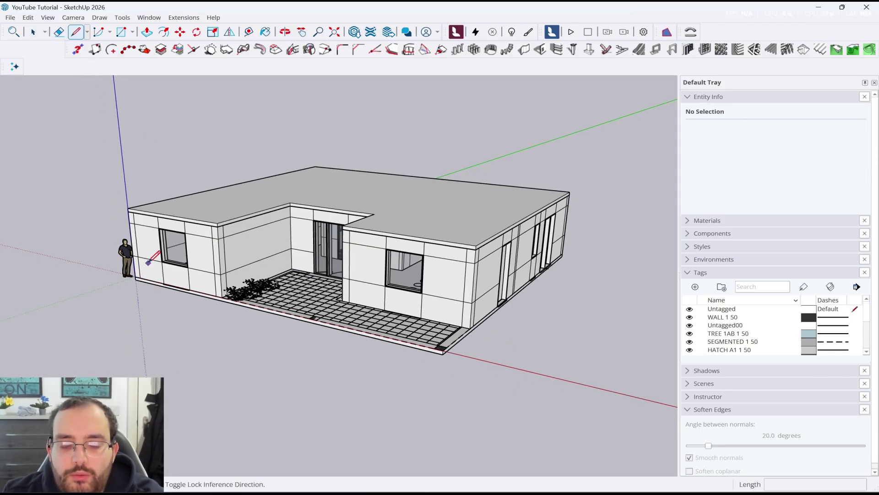
{"action": "scroll", "coordinate": [136, 276], "scroll_direction": "up", "scroll_amount": 2}
{"action": "scroll", "coordinate": [136, 277], "scroll_direction": "up", "scroll_amount": 2}
{"action": "left_click", "coordinate": [131, 278]}
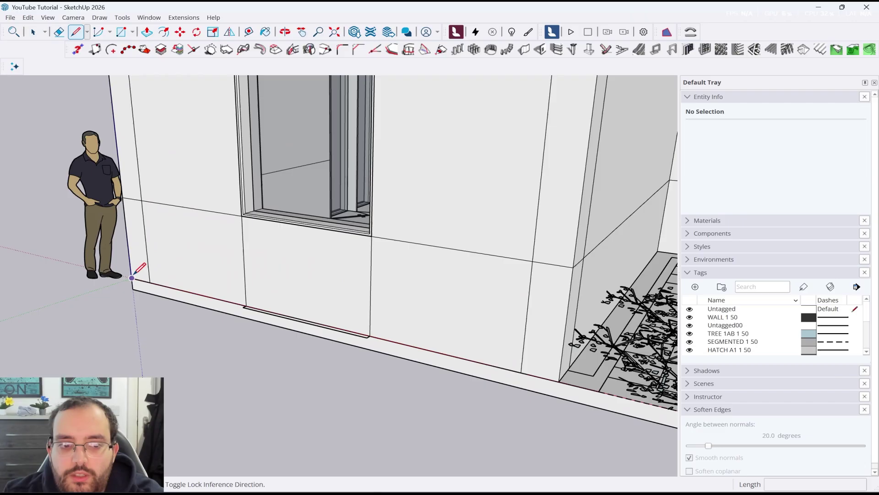
{"action": "scroll", "coordinate": [81, 246], "scroll_direction": "down", "scroll_amount": 5}
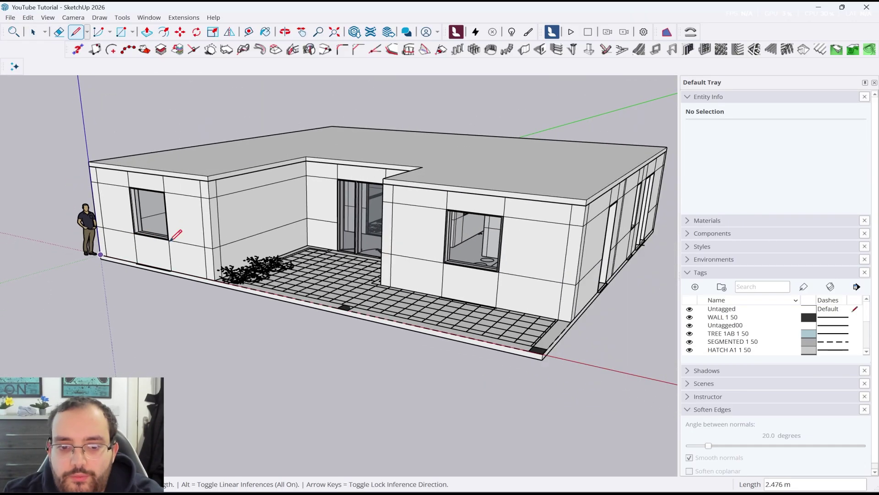
{"action": "scroll", "coordinate": [545, 330], "scroll_direction": "up", "scroll_amount": 4}
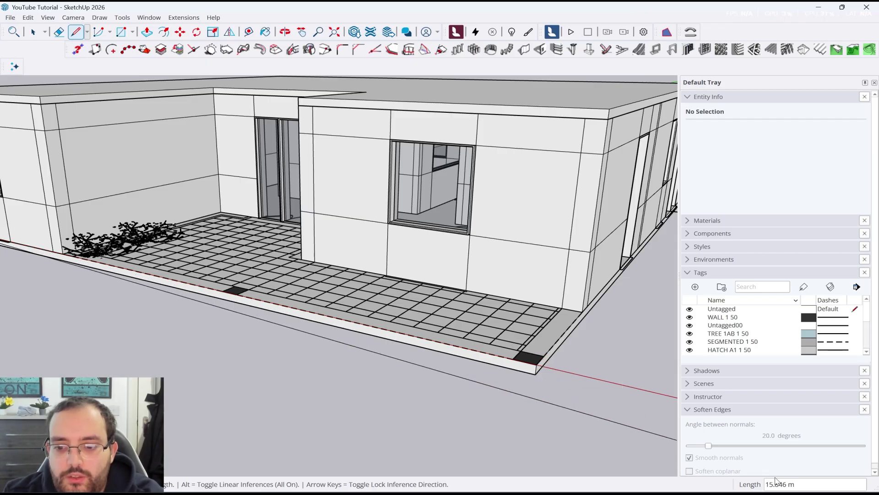
{"action": "left_click", "coordinate": [537, 364]}
{"action": "scroll", "coordinate": [442, 327], "scroll_direction": "down", "scroll_amount": 5}
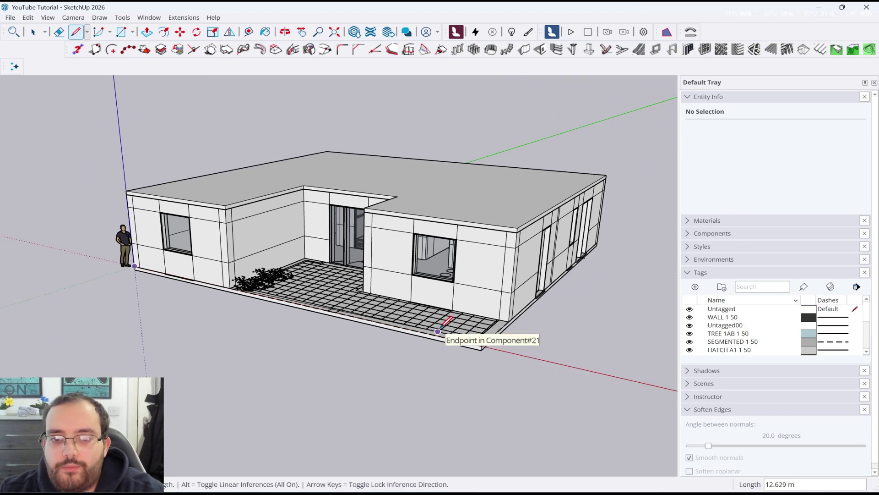
{"action": "scroll", "coordinate": [440, 316], "scroll_direction": "down", "scroll_amount": 1}
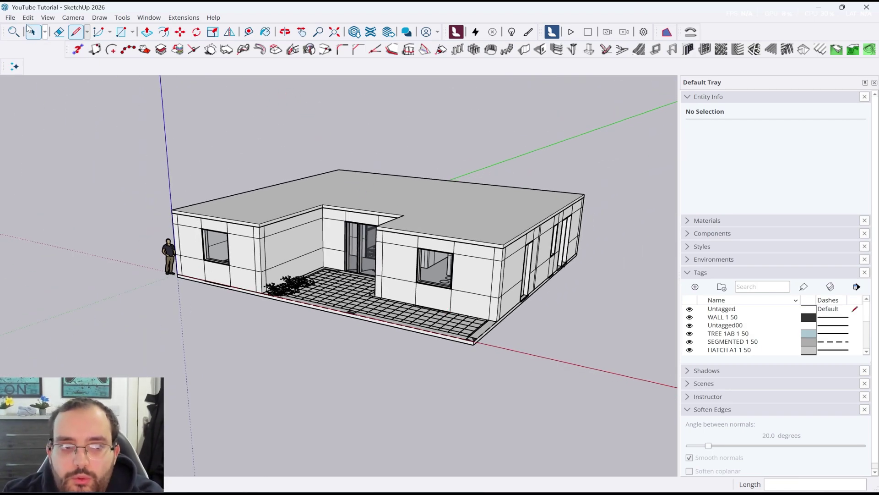
Start a 3D model export and delete the existing YouTube Tutorial FBX file from the Final Outputs folder.
{"action": "left_click", "coordinate": [9, 18]}
{"action": "mouse_move", "coordinate": [160, 179]}
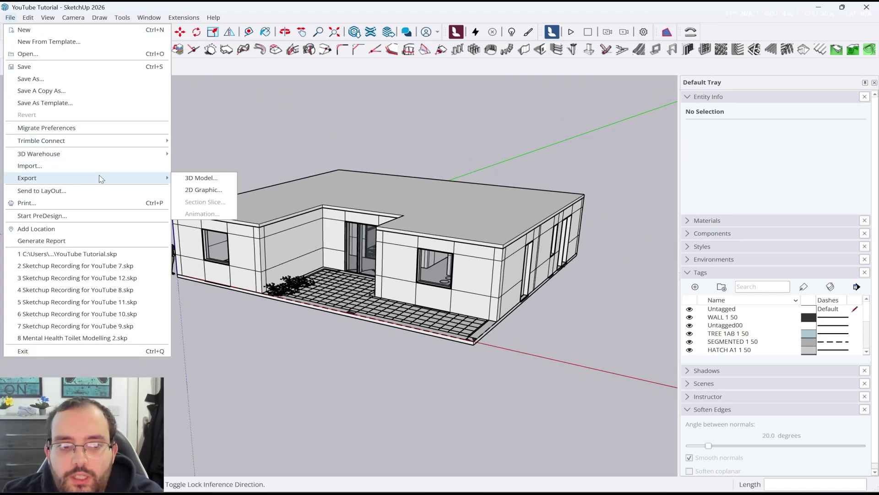
{"action": "left_click", "coordinate": [192, 182]}
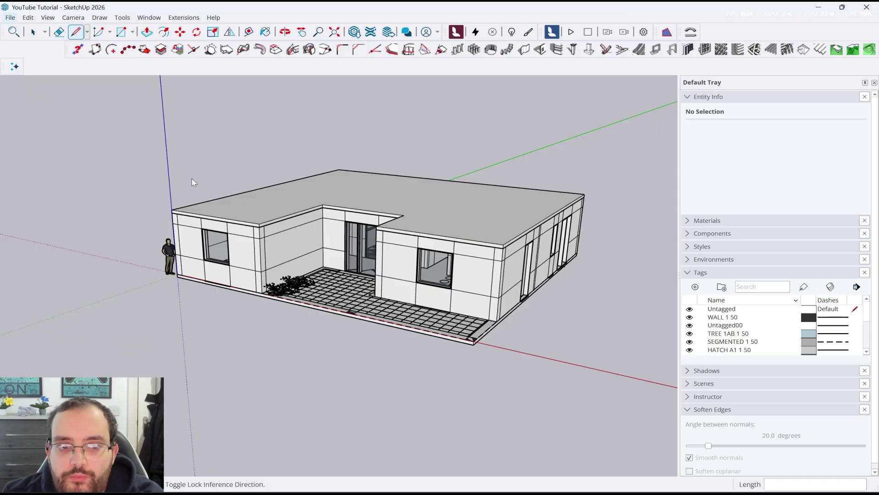
{"action": "left_click", "coordinate": [142, 101]}
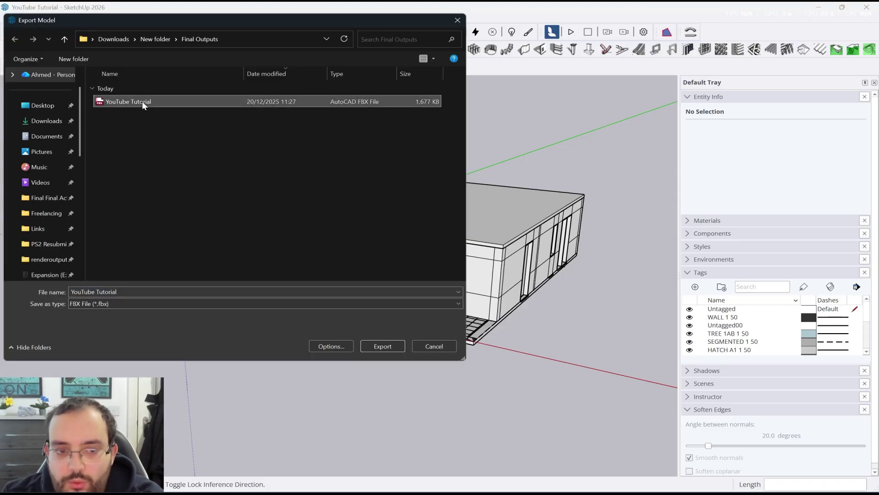
{"action": "right_click", "coordinate": [142, 102]}
{"action": "left_click", "coordinate": [206, 265]}
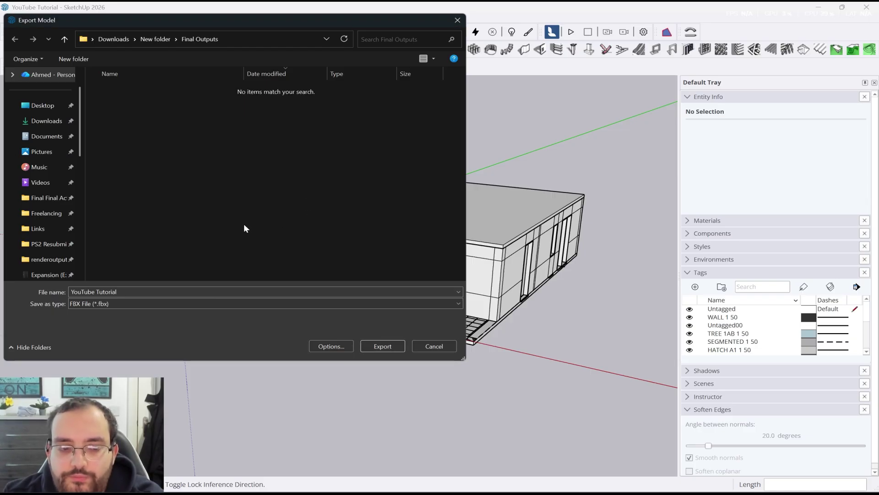
Accept the FBX export options with texture maps, swapped YZ coordinates and model units, and choose FBX File (*.fbx) as the file type.
{"action": "left_click", "coordinate": [338, 346]}
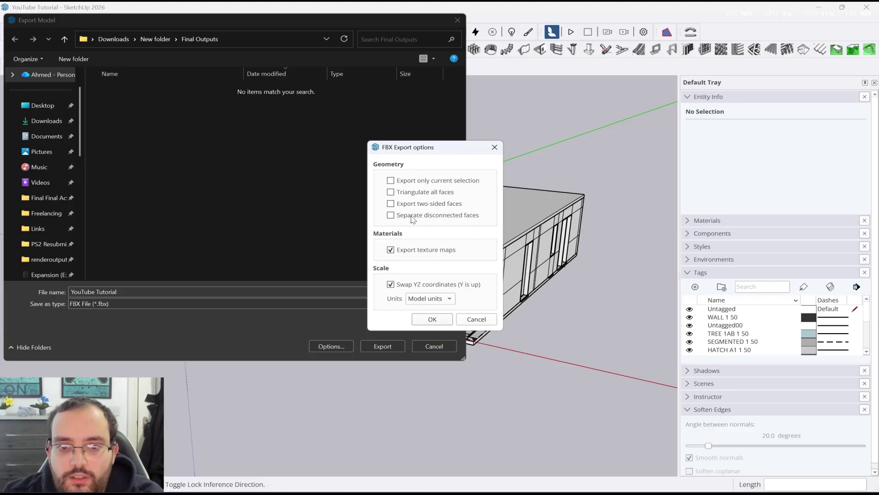
{"action": "left_click", "coordinate": [429, 321]}
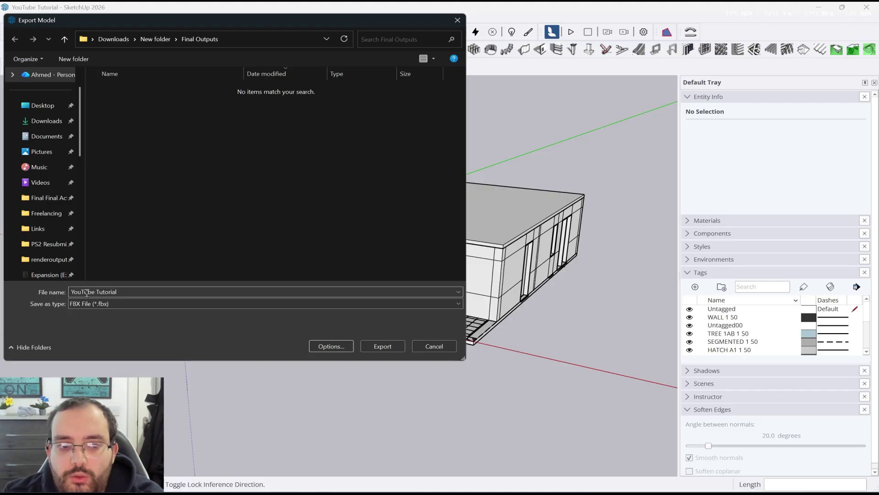
{"action": "left_click", "coordinate": [159, 291]}
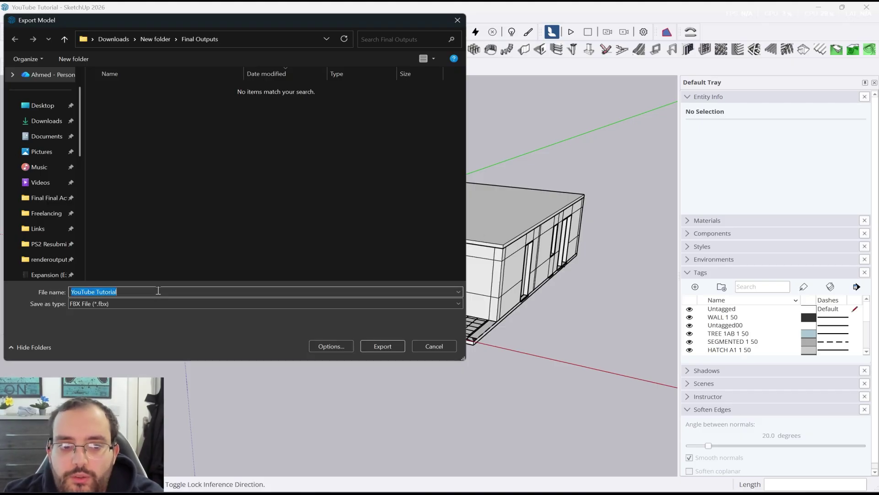
{"action": "left_click", "coordinate": [86, 305]}
{"action": "left_click", "coordinate": [84, 305]}
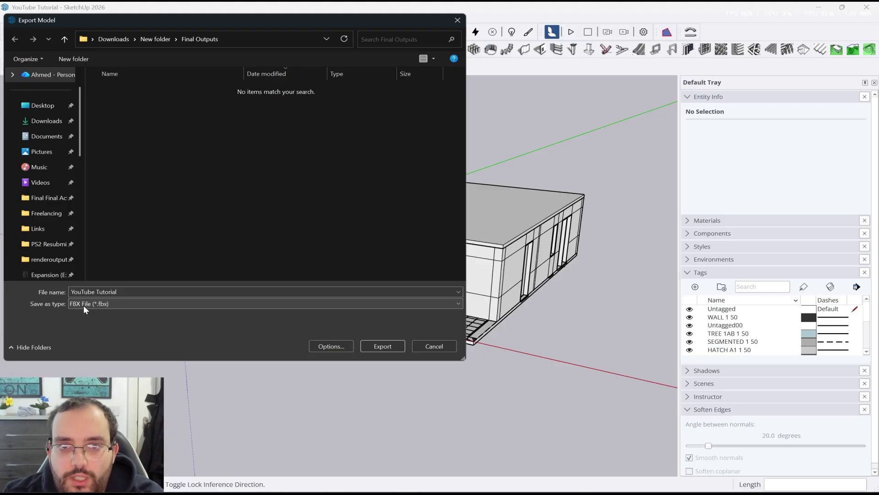
{"action": "left_click", "coordinate": [84, 307]}
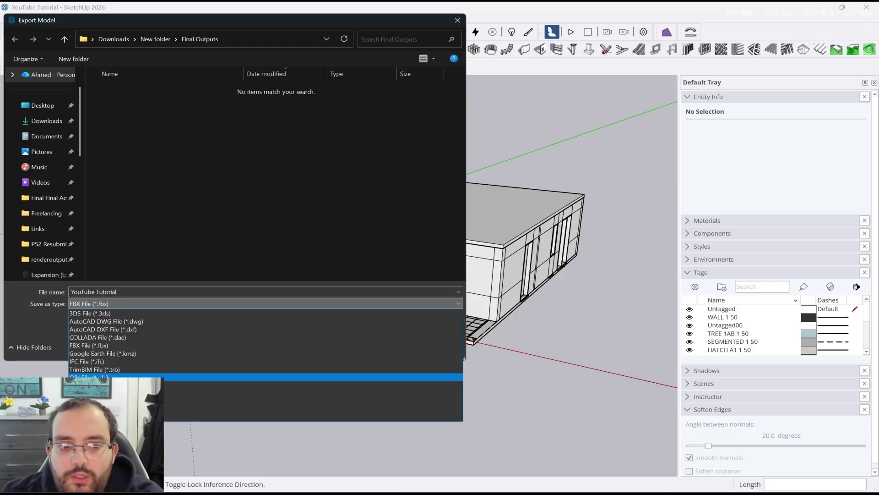
{"action": "left_click", "coordinate": [140, 344]}
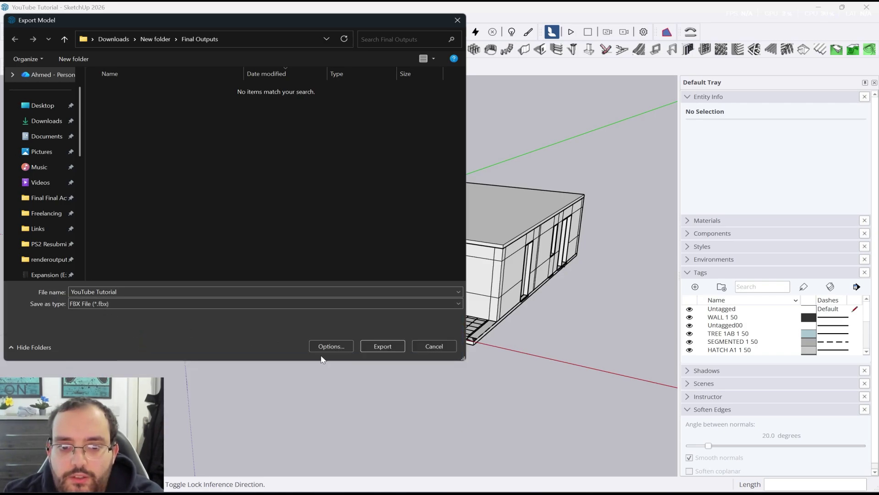
Export the model as YouTube Tutorial.fbx, allow replacement of the existing file, and dismiss the export results.
{"action": "left_click", "coordinate": [378, 347]}
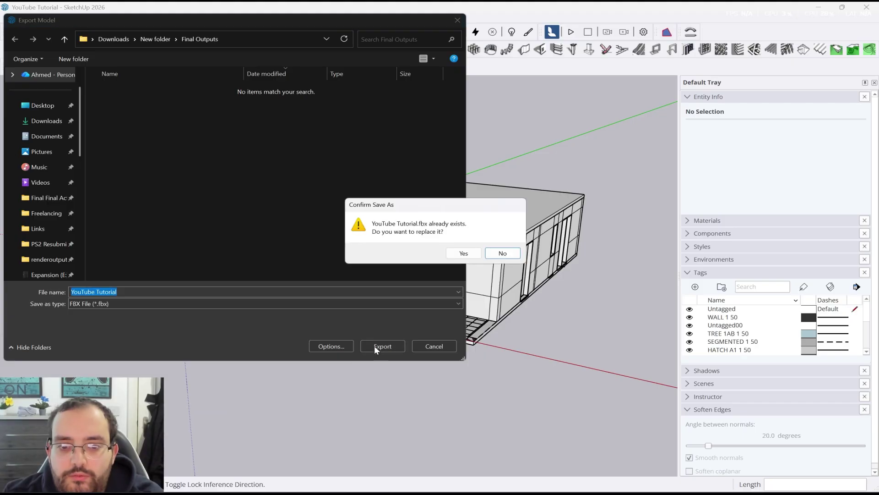
{"action": "left_click", "coordinate": [463, 252]}
{"action": "left_click", "coordinate": [477, 319]}
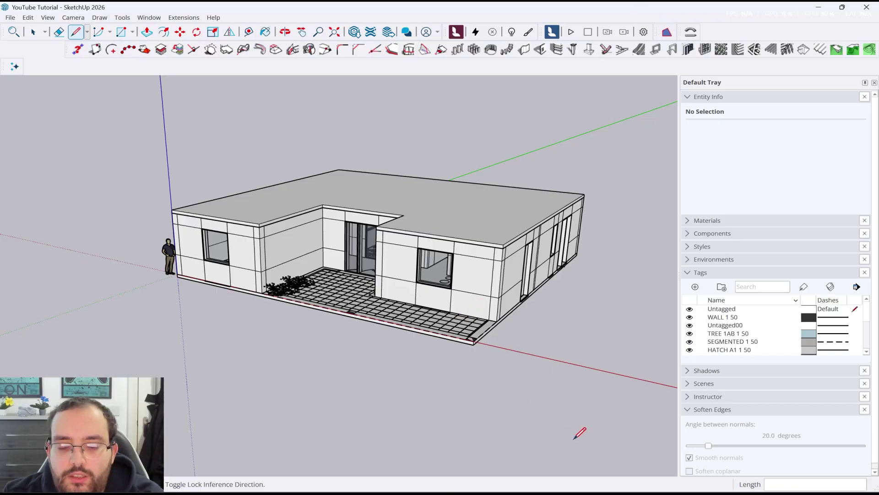
Switch to 3ds Max and import YouTube Tutorial.fbx from Final Outputs with the Autodesk Media & Entertainment preset.
{"action": "key", "text": "alt+Tab"}
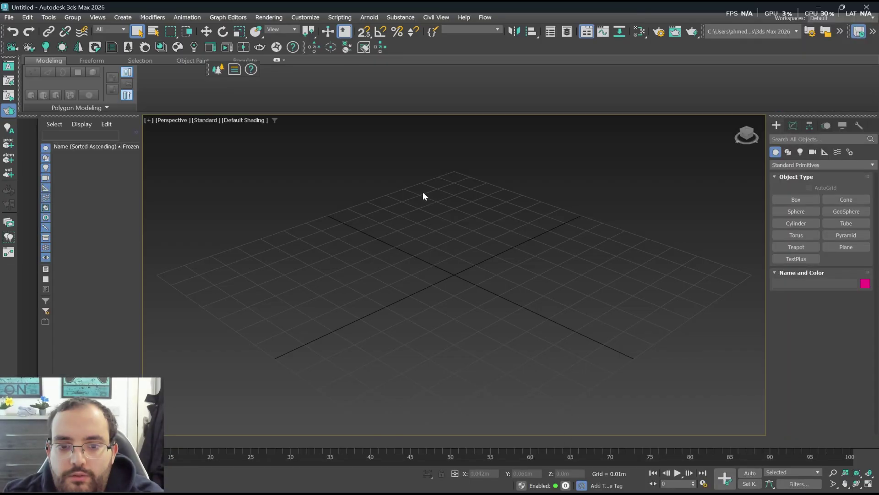
{"action": "scroll", "coordinate": [392, 199], "scroll_direction": "down", "scroll_amount": 4}
{"action": "scroll", "coordinate": [483, 232], "scroll_direction": "up", "scroll_amount": 4}
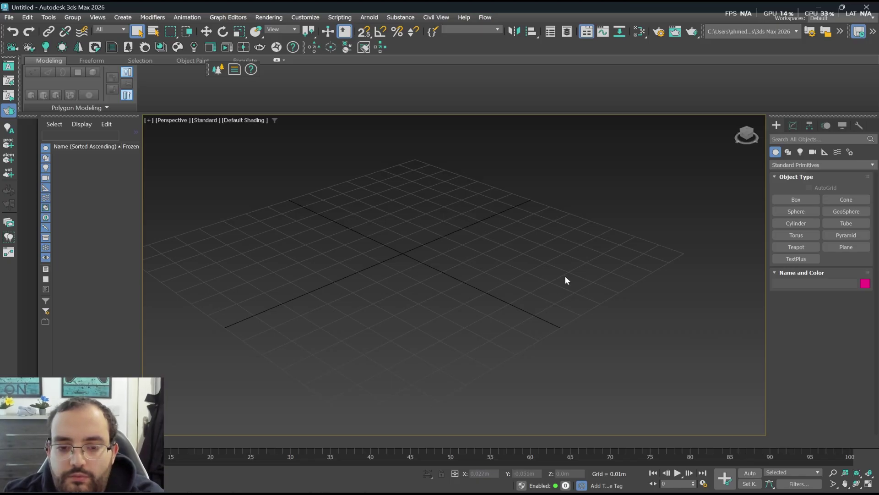
{"action": "scroll", "coordinate": [565, 277], "scroll_direction": "down", "scroll_amount": 3}
{"action": "scroll", "coordinate": [524, 253], "scroll_direction": "up", "scroll_amount": 2}
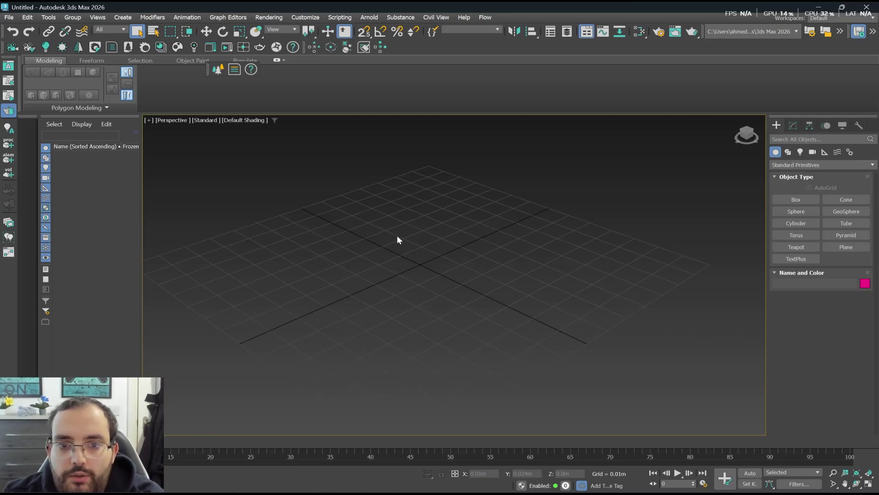
{"action": "scroll", "coordinate": [409, 247], "scroll_direction": "down", "scroll_amount": 2}
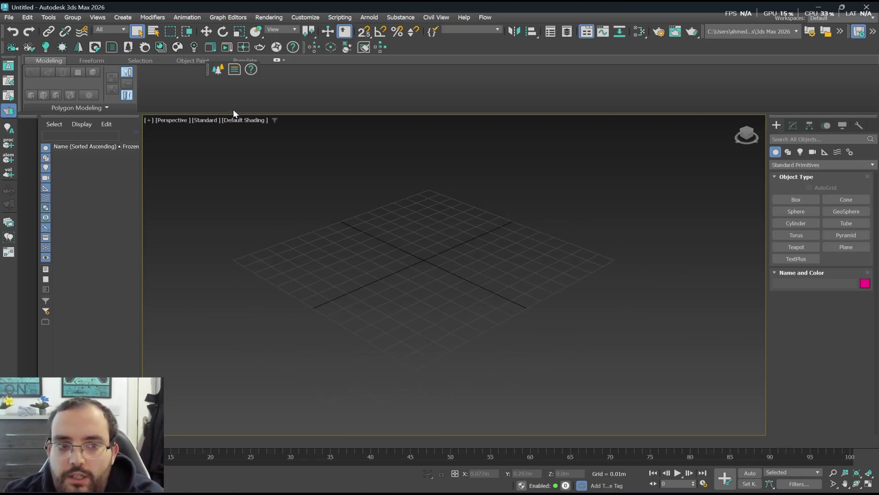
{"action": "left_click", "coordinate": [8, 18]}
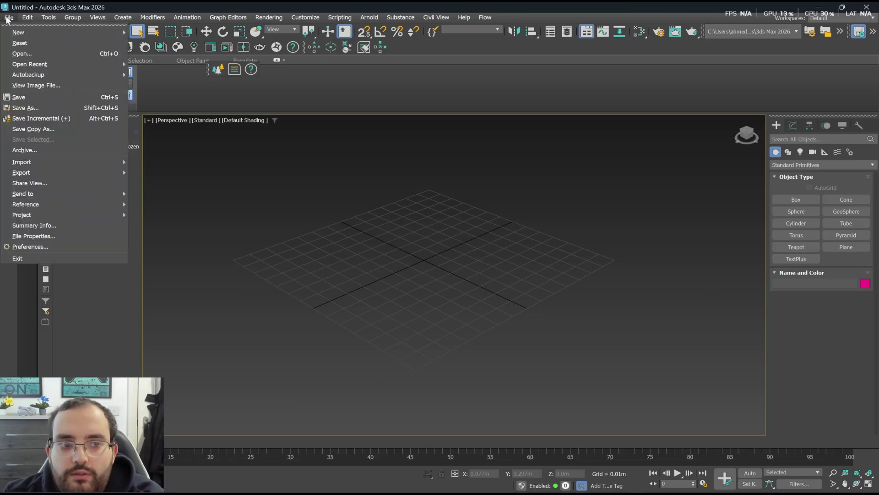
{"action": "mouse_move", "coordinate": [87, 161]}
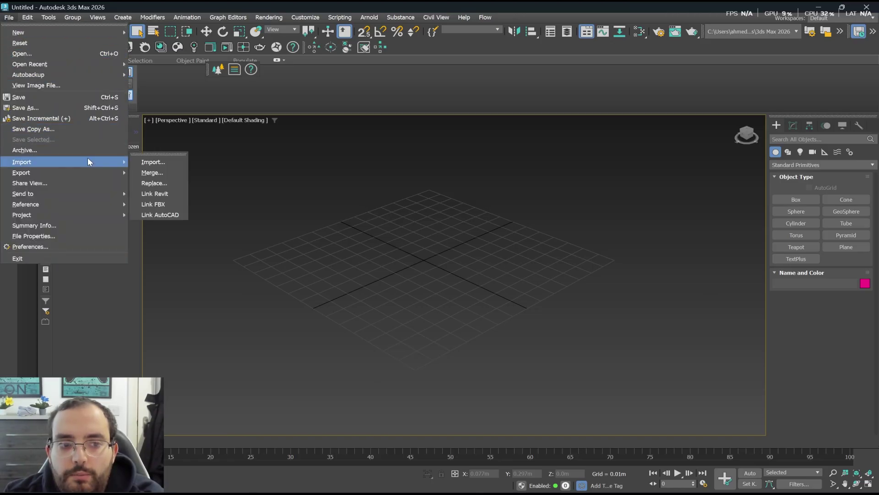
{"action": "left_click", "coordinate": [154, 162]}
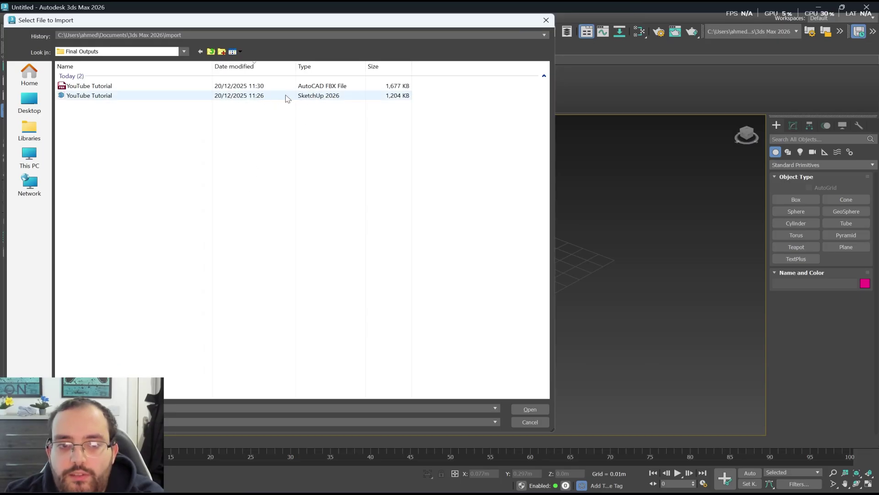
{"action": "left_click", "coordinate": [302, 87]}
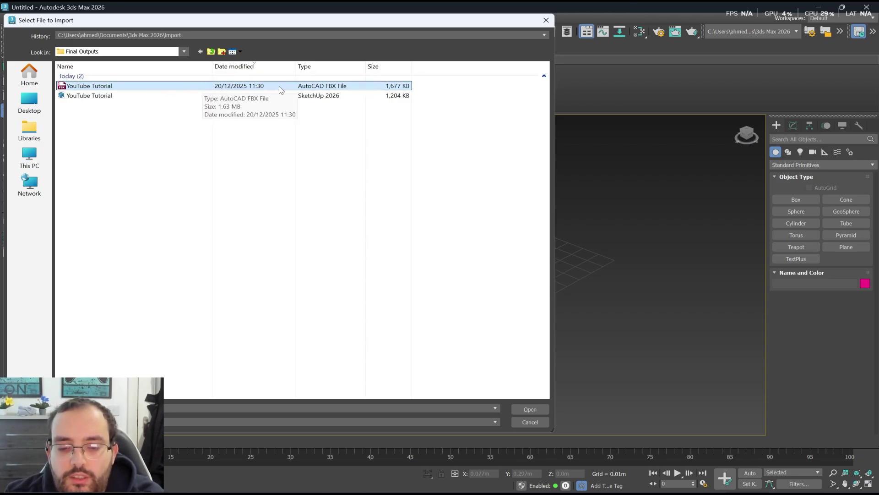
{"action": "left_click", "coordinate": [528, 408]}
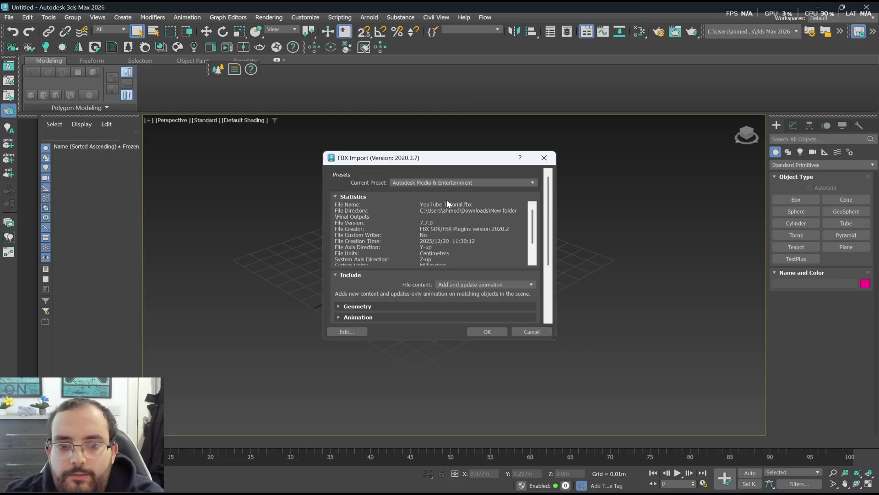
{"action": "left_click", "coordinate": [485, 330]}
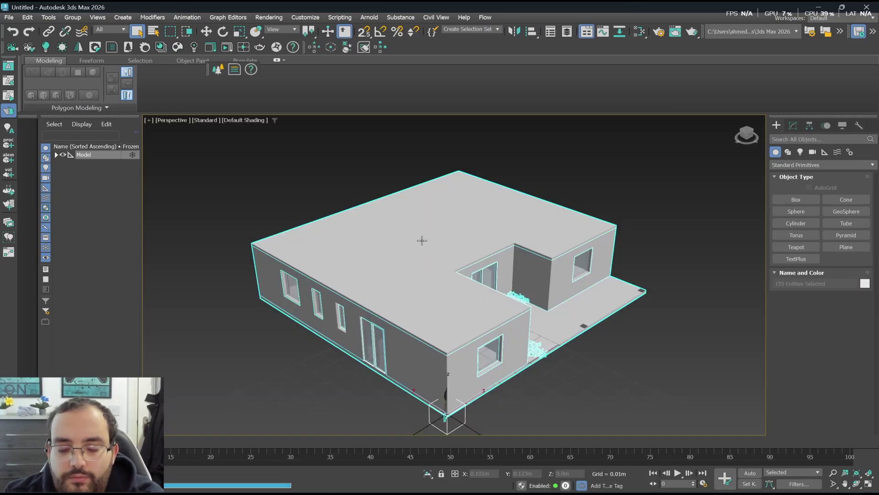
Examine the imported house from its front courtyard side, selecting the roof and the wall mesh to check that they are separate objects.
{"action": "left_click", "coordinate": [747, 137]}
{"action": "left_click_drag", "start_coordinate": [747, 138], "coordinate": [671, 157]}
{"action": "left_click", "coordinate": [577, 158]}
{"action": "scroll", "coordinate": [442, 224], "scroll_direction": "up", "scroll_amount": 3}
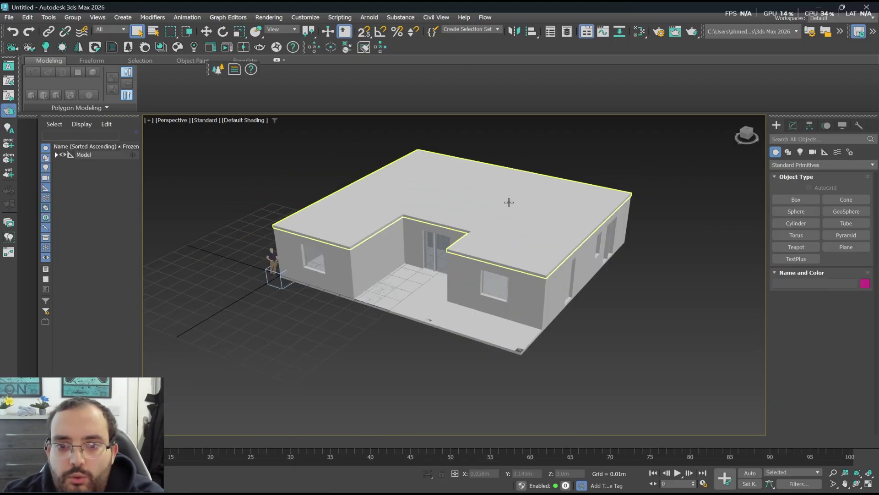
{"action": "left_click", "coordinate": [508, 202]}
{"action": "left_click", "coordinate": [468, 277]}
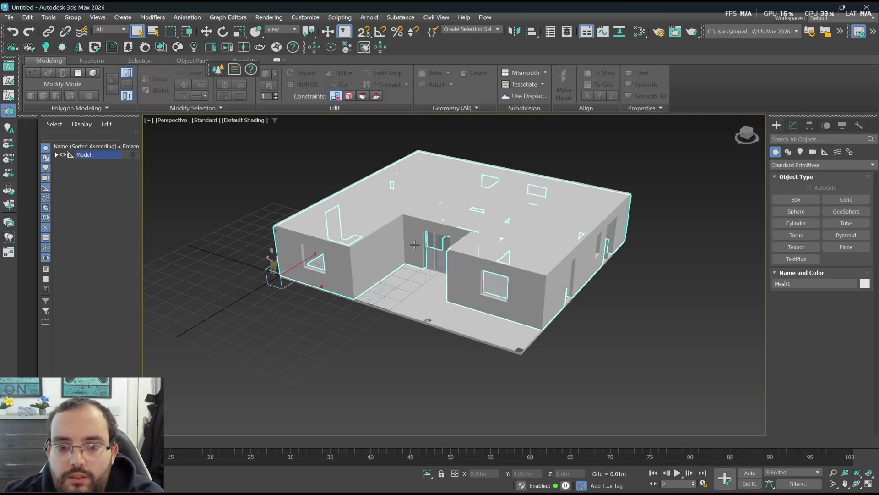
Select several front and side window and door meshes individually to check that they are separate objects, then clear the selection.
{"action": "left_click", "coordinate": [429, 248]}
{"action": "left_click", "coordinate": [314, 259]}
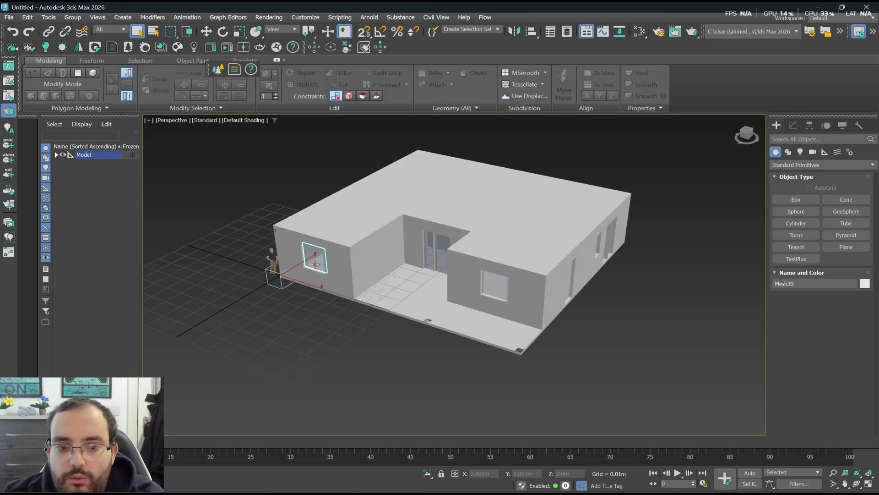
{"action": "scroll", "coordinate": [572, 275], "scroll_direction": "up", "scroll_amount": 5}
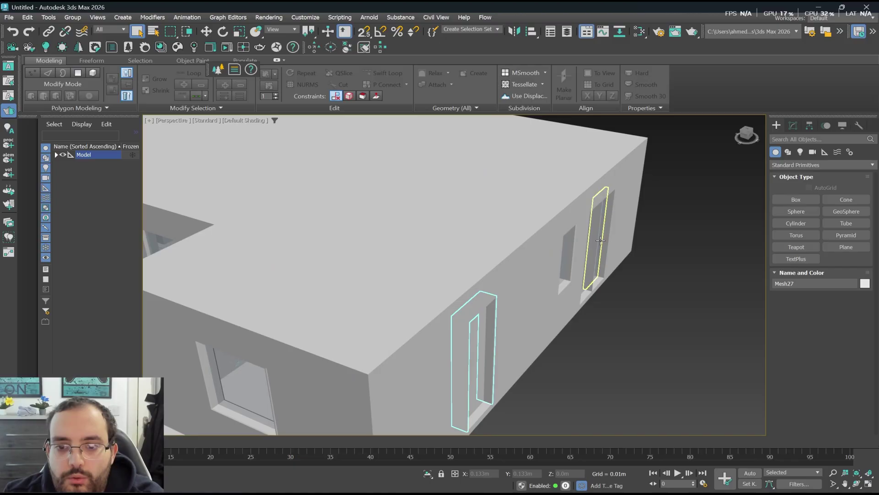
{"action": "left_click", "coordinate": [596, 238]}
{"action": "scroll", "coordinate": [526, 230], "scroll_direction": "down", "scroll_amount": 8}
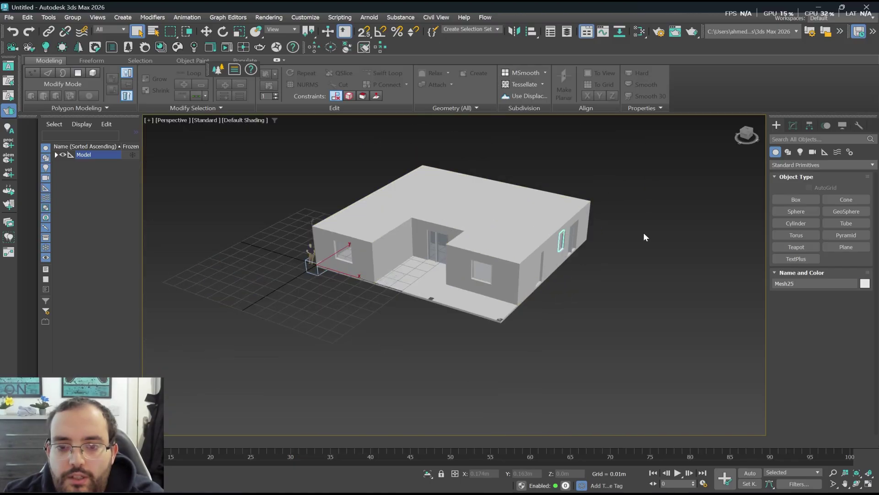
{"action": "left_click", "coordinate": [639, 232]}
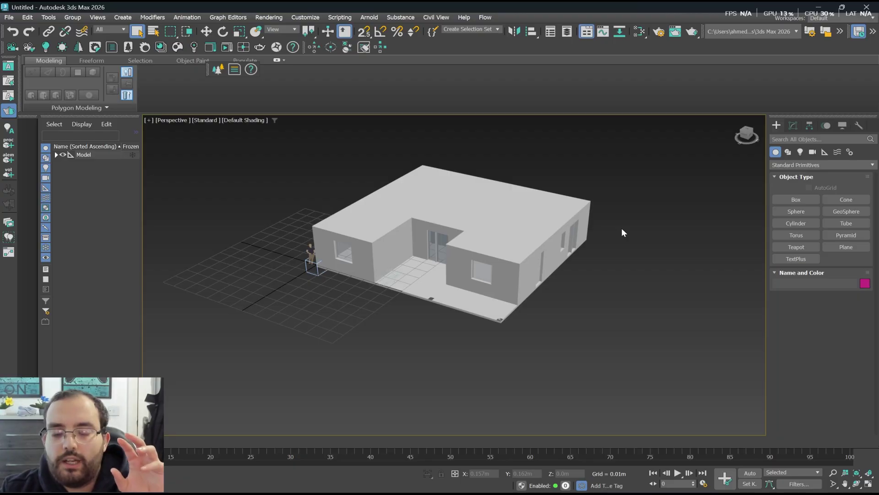
Delete the roof and the wall mesh to look at the house's interior parts.
{"action": "left_click", "coordinate": [506, 209]}
{"action": "key", "text": "Delete"}
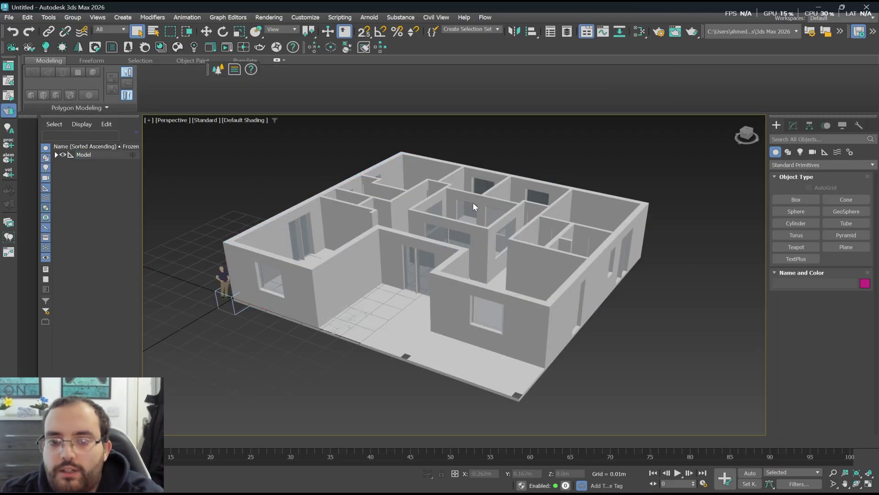
{"action": "scroll", "coordinate": [440, 251], "scroll_direction": "up", "scroll_amount": 3}
{"action": "left_click", "coordinate": [440, 252]}
{"action": "key", "text": "Delete"}
{"action": "scroll", "coordinate": [441, 249], "scroll_direction": "up", "scroll_amount": 4}
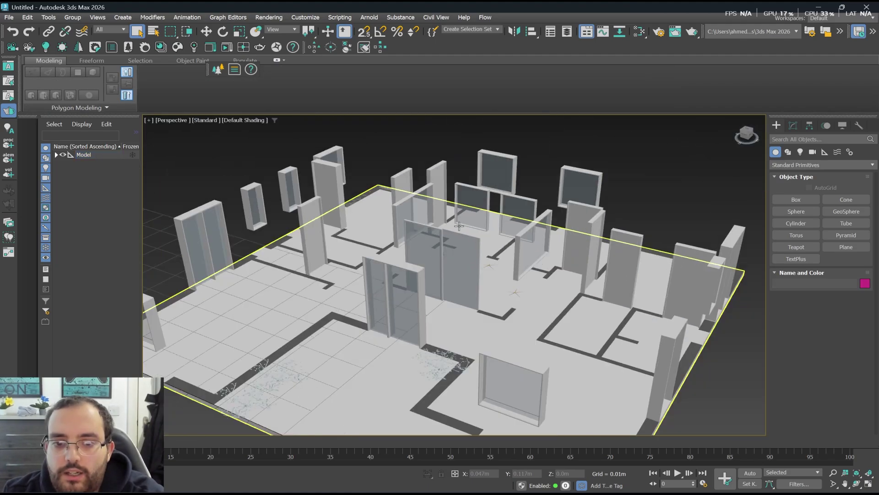
Delete the floor slab and the remaining floor mesh beneath the doors and windows.
{"action": "scroll", "coordinate": [444, 243], "scroll_direction": "down", "scroll_amount": 5}
{"action": "scroll", "coordinate": [496, 310], "scroll_direction": "up", "scroll_amount": 8}
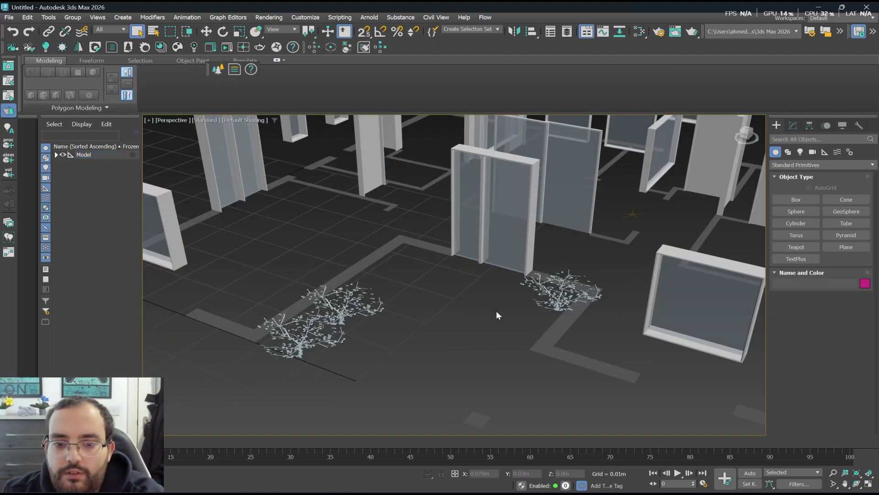
{"action": "left_click", "coordinate": [437, 288]}
{"action": "key", "text": "Delete"}
{"action": "scroll", "coordinate": [437, 288], "scroll_direction": "down", "scroll_amount": 8}
{"action": "scroll", "coordinate": [513, 293], "scroll_direction": "up", "scroll_amount": 3}
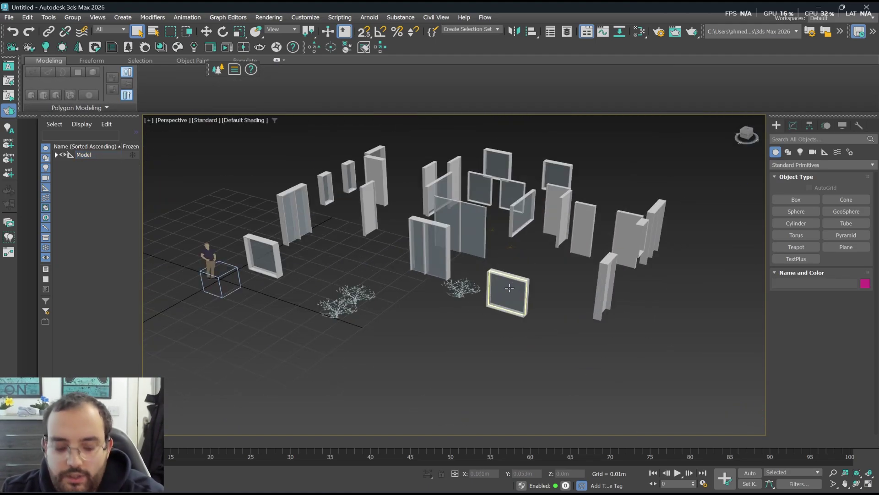
Undo the deletions of the floor, walls and roof, and view the whole house.
{"action": "key", "text": "ctrl+z"}
{"action": "key", "text": "ctrl+z"}
{"action": "key", "text": "ctrl+z"}
{"action": "key", "text": "ctrl+z"}
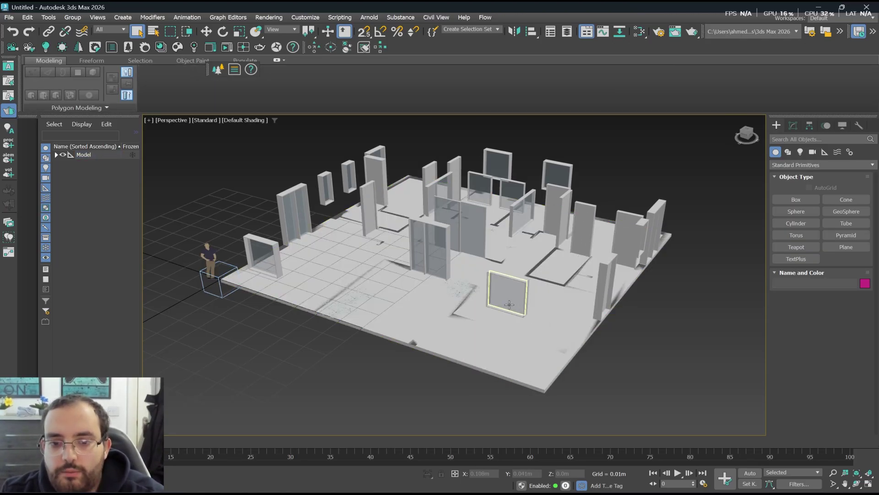
{"action": "scroll", "coordinate": [421, 295], "scroll_direction": "down", "scroll_amount": 3}
{"action": "left_click", "coordinate": [640, 274]}
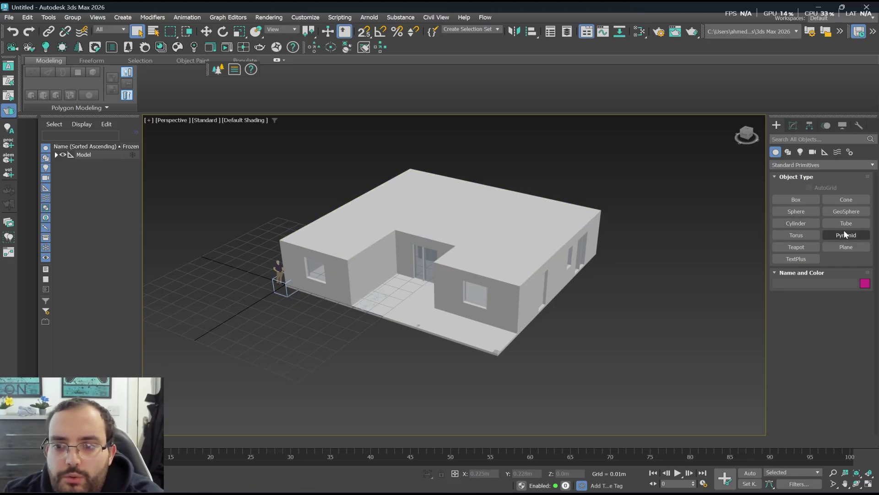
Activate the Tape helper near the house's origin corner and turn on 3D snapping.
{"action": "left_click", "coordinate": [824, 152]}
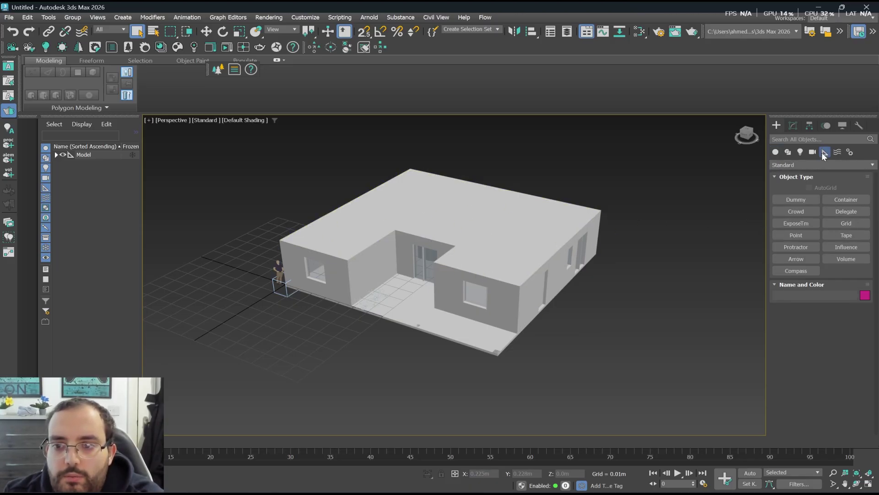
{"action": "left_click", "coordinate": [853, 235]}
{"action": "scroll", "coordinate": [333, 273], "scroll_direction": "up", "scroll_amount": 5}
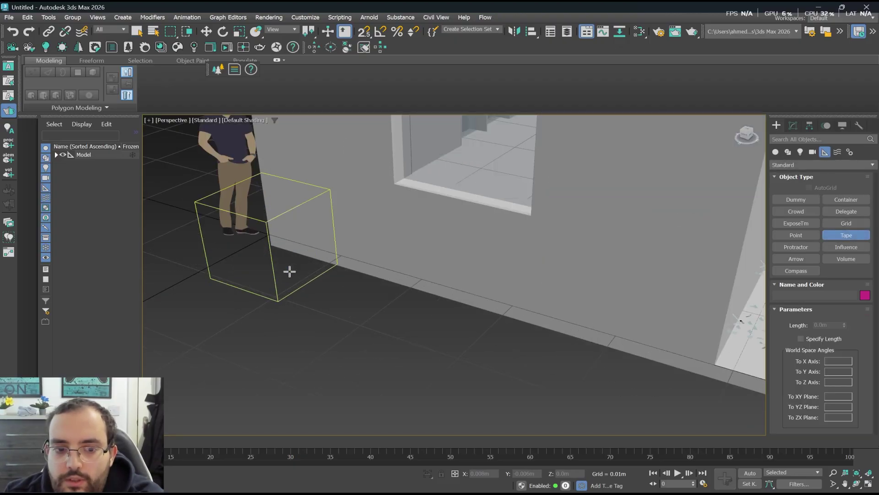
{"action": "left_click", "coordinate": [364, 33]}
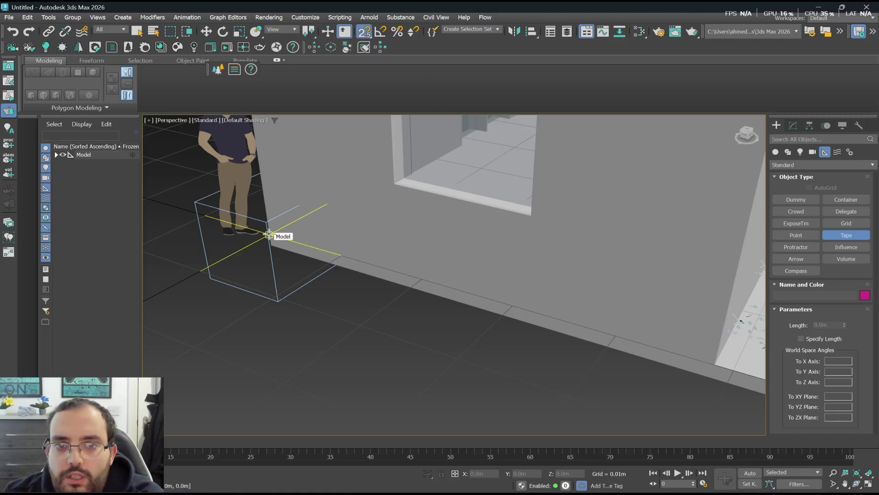
Measure the floor slab's front edge from the origin corner to the far corner with a tape, then delete the tape.
{"action": "left_click_drag", "start_coordinate": [269, 235], "coordinate": [406, 314]}
{"action": "scroll", "coordinate": [228, 208], "scroll_direction": "down", "scroll_amount": 8}
{"action": "scroll", "coordinate": [351, 234], "scroll_direction": "up", "scroll_amount": 6}
{"action": "scroll", "coordinate": [352, 235], "scroll_direction": "up", "scroll_amount": 3}
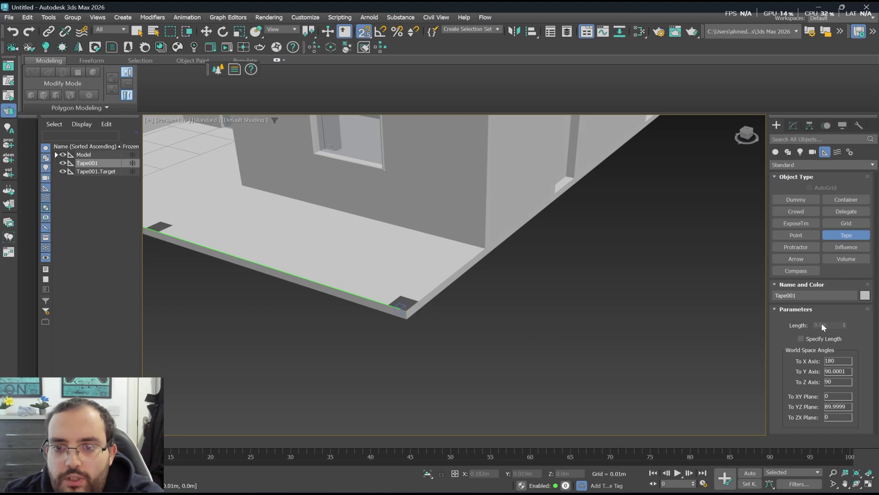
{"action": "scroll", "coordinate": [525, 294], "scroll_direction": "down", "scroll_amount": 5}
{"action": "scroll", "coordinate": [492, 295], "scroll_direction": "up", "scroll_amount": 3}
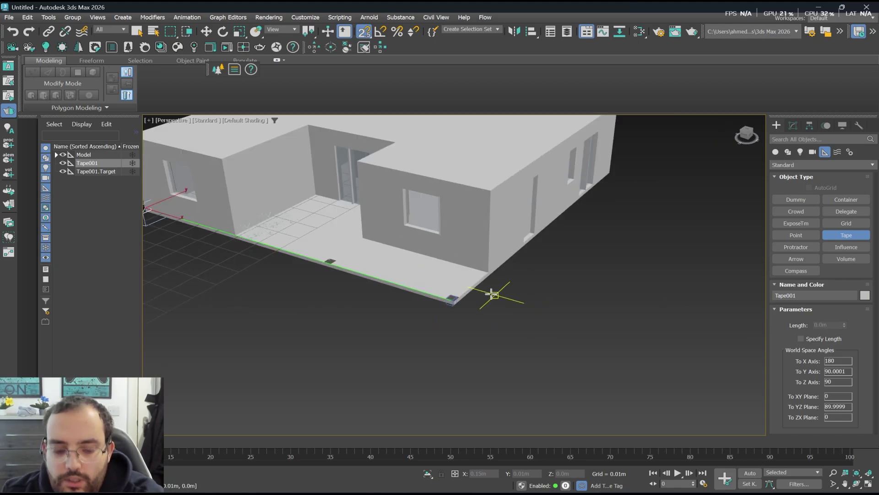
{"action": "key", "text": "Delete"}
Try to measure the slab's front edge again, snapping the tape's end to the far corner.
{"action": "scroll", "coordinate": [485, 287], "scroll_direction": "down", "scroll_amount": 3}
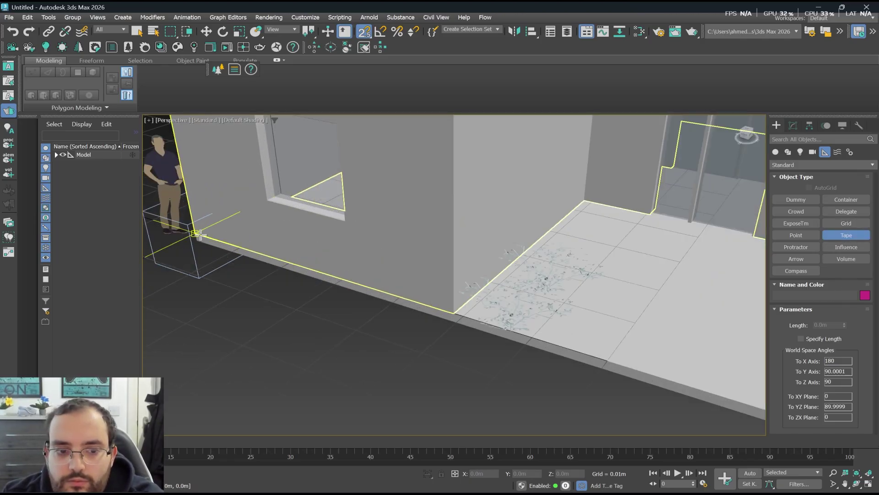
{"action": "mouse_move", "coordinate": [196, 234]}
{"action": "left_mouse_down"}
{"action": "mouse_move", "coordinate": [308, 255]}
{"action": "mouse_move", "coordinate": [539, 345]}
{"action": "mouse_move", "coordinate": [495, 321]}
{"action": "mouse_move", "coordinate": [519, 308]}
{"action": "left_mouse_up"}
{"action": "scroll", "coordinate": [231, 245], "scroll_direction": "down", "scroll_amount": 5}
{"action": "scroll", "coordinate": [495, 320], "scroll_direction": "up", "scroll_amount": 5}
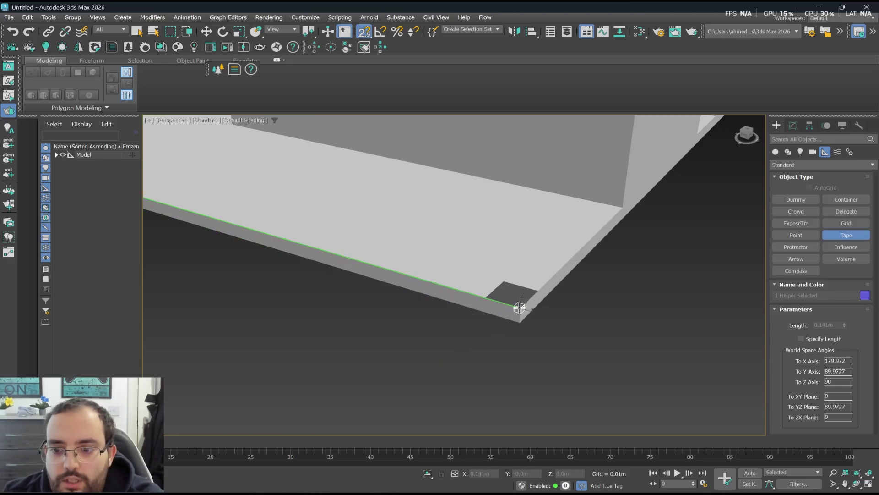
{"action": "mouse_move", "coordinate": [520, 308]}
{"action": "left_mouse_down"}
{"action": "mouse_move", "coordinate": [659, 326]}
{"action": "mouse_move", "coordinate": [846, 317]}
{"action": "mouse_move", "coordinate": [812, 326]}
{"action": "mouse_move", "coordinate": [577, 320]}
{"action": "mouse_move", "coordinate": [521, 307]}
{"action": "left_mouse_up"}
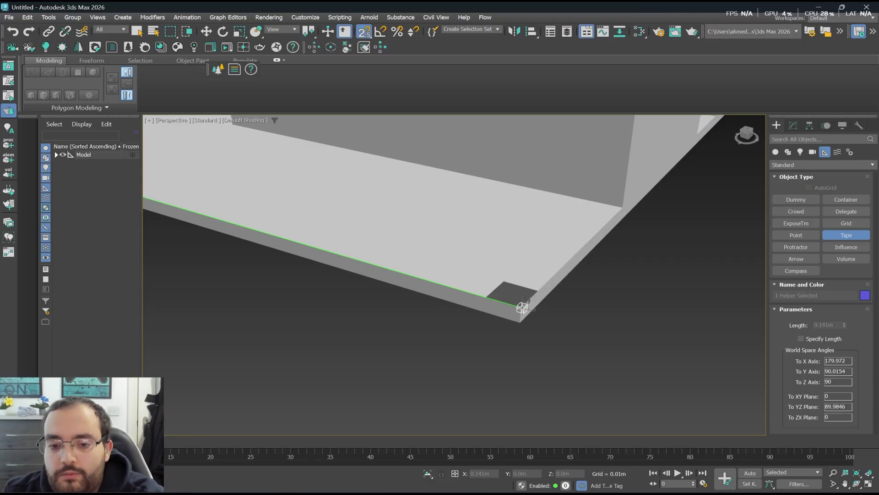
{"action": "left_click_drag", "start_coordinate": [522, 306], "coordinate": [618, 474]}
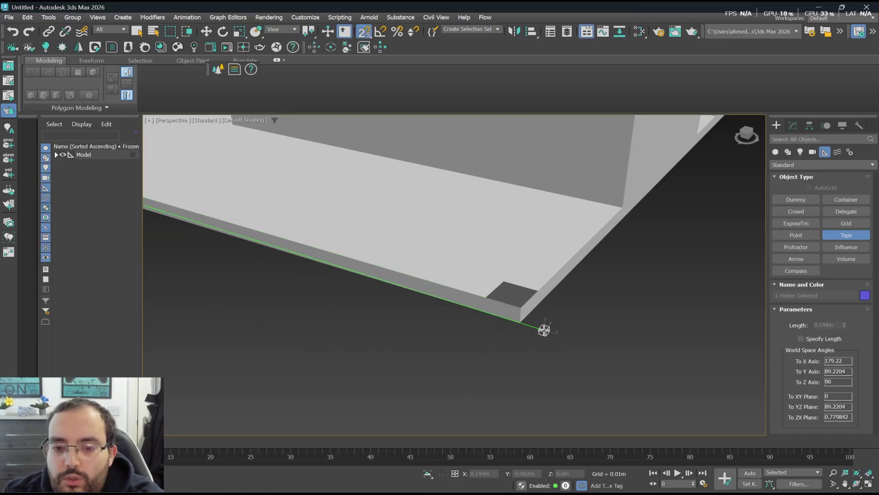
{"action": "left_click", "coordinate": [522, 305]}
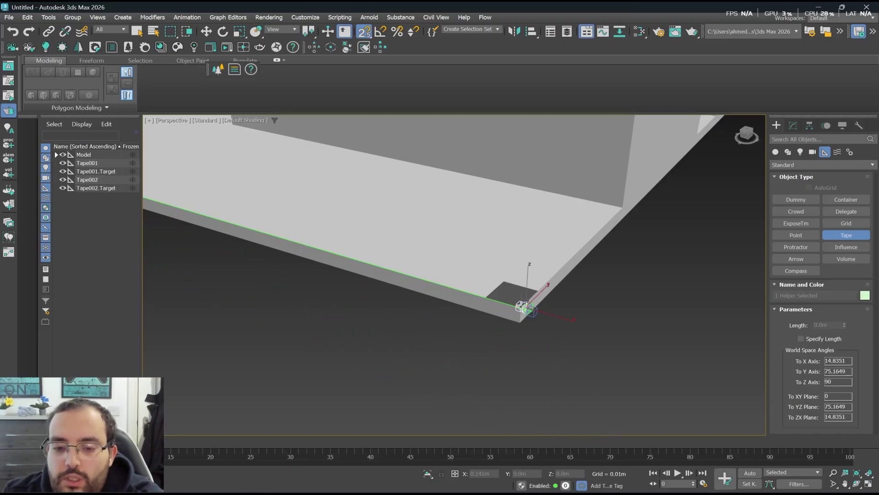
{"action": "left_click_drag", "start_coordinate": [522, 306], "coordinate": [485, 315]}
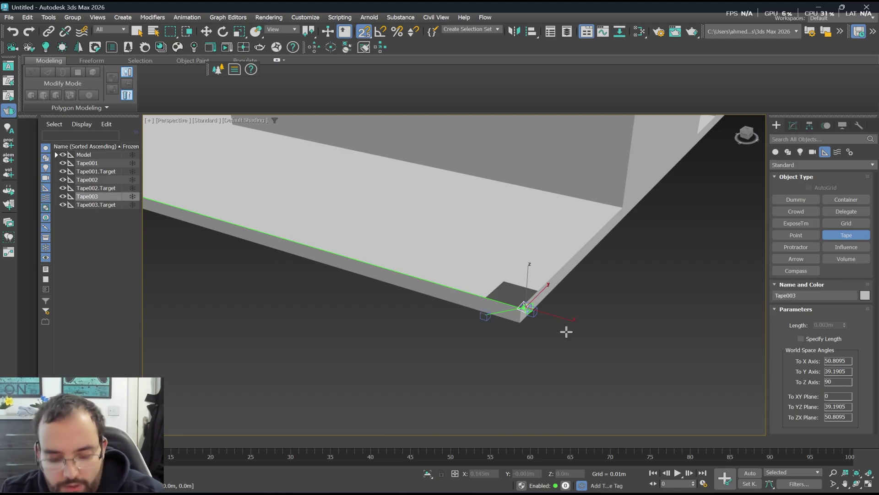
Undo the tape helpers placed along the front edge and at the slab's far corner.
{"action": "key", "text": "ctrl+z"}
{"action": "key", "text": "ctrl+z"}
{"action": "key", "text": "ctrl+z"}
{"action": "scroll", "coordinate": [436, 321], "scroll_direction": "down", "scroll_amount": 10}
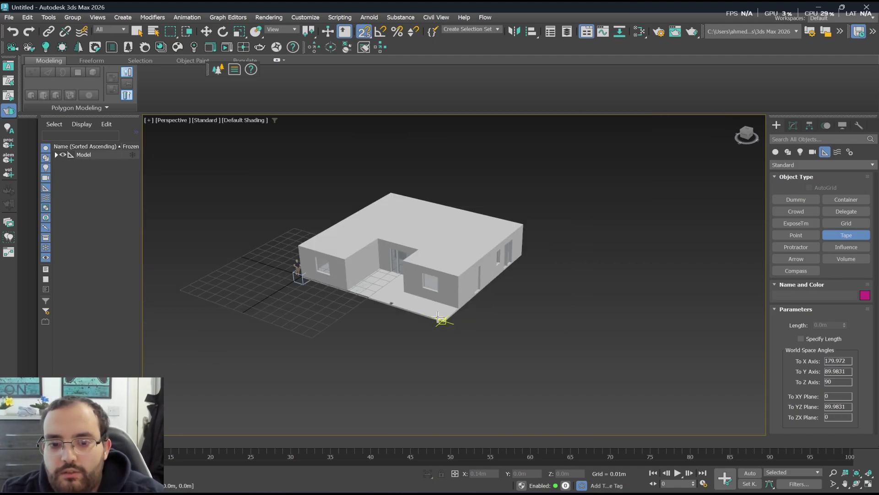
Draw a tape along the slab's front edge with Specify Length enabled, then disable that option.
{"action": "scroll", "coordinate": [319, 271], "scroll_direction": "up", "scroll_amount": 6}
{"action": "scroll", "coordinate": [316, 266], "scroll_direction": "down", "scroll_amount": 3}
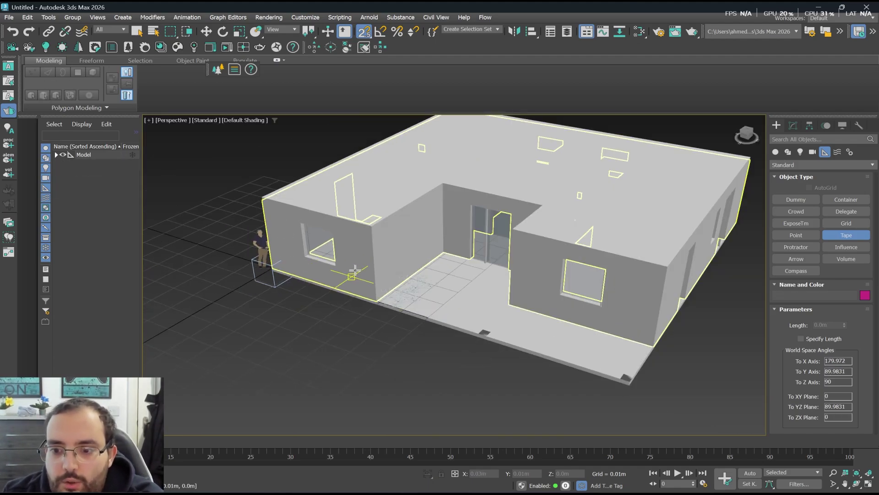
{"action": "left_click", "coordinate": [801, 339]}
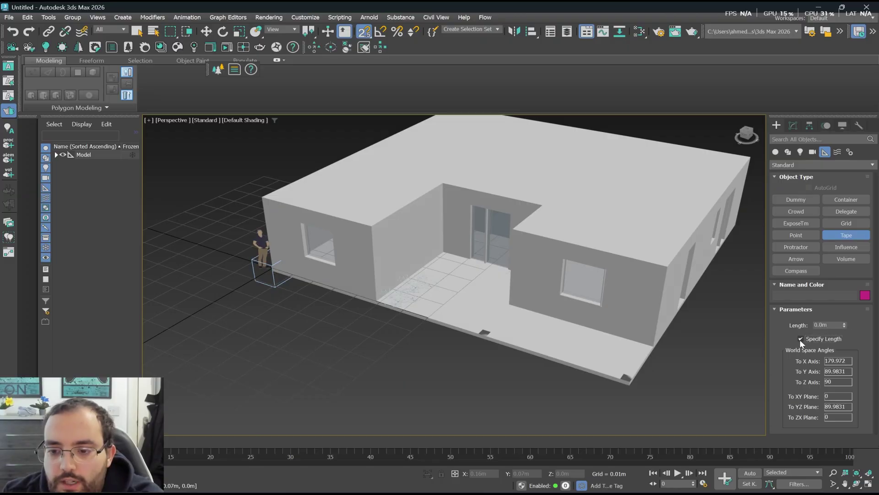
{"action": "scroll", "coordinate": [275, 269], "scroll_direction": "up", "scroll_amount": 3}
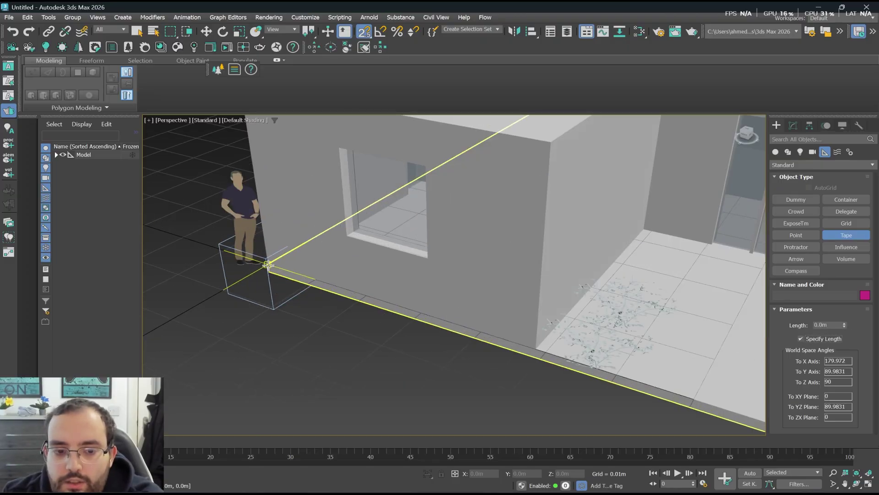
{"action": "left_click_drag", "start_coordinate": [268, 265], "coordinate": [462, 312]}
{"action": "scroll", "coordinate": [255, 261], "scroll_direction": "down", "scroll_amount": 4}
{"action": "scroll", "coordinate": [403, 284], "scroll_direction": "up", "scroll_amount": 4}
{"action": "scroll", "coordinate": [414, 287], "scroll_direction": "up", "scroll_amount": 3}
{"action": "left_click", "coordinate": [802, 339]}
Exit the Tape tool and delete the tape that overshoots the slab's far corner.
{"action": "scroll", "coordinate": [504, 275], "scroll_direction": "down", "scroll_amount": 5}
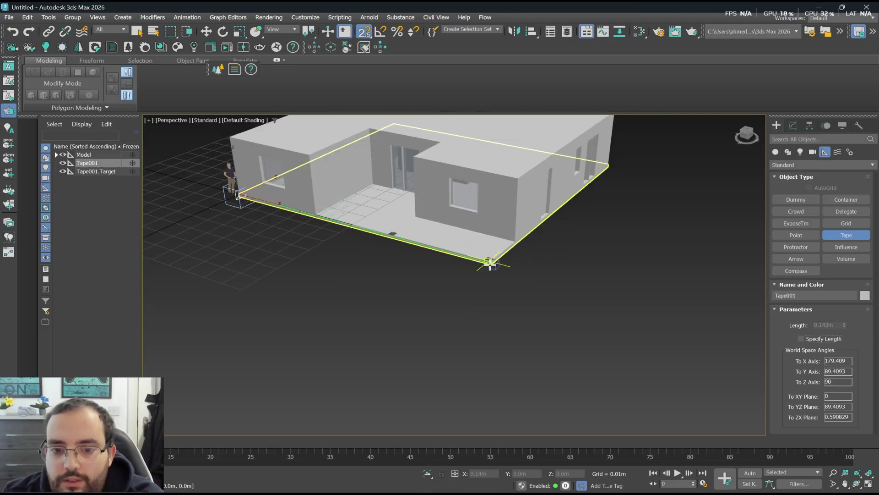
{"action": "scroll", "coordinate": [499, 268], "scroll_direction": "up", "scroll_amount": 4}
{"action": "scroll", "coordinate": [508, 293], "scroll_direction": "up", "scroll_amount": 3}
{"action": "right_click", "coordinate": [489, 306]}
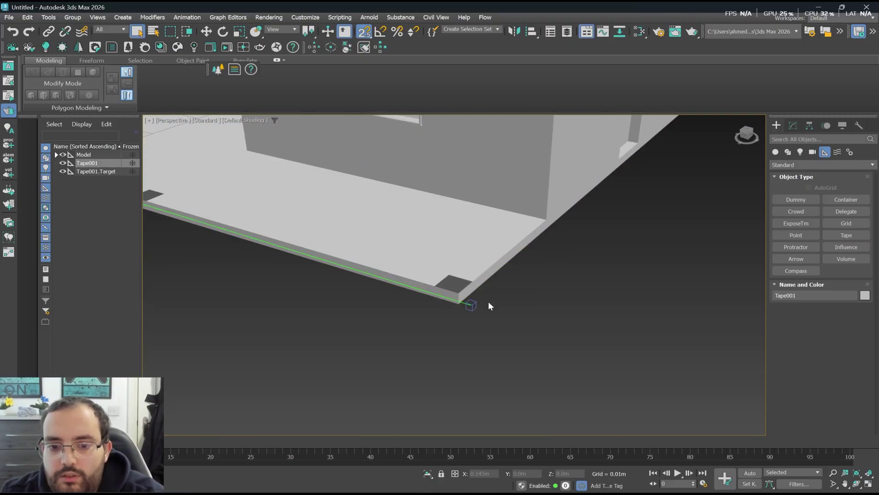
{"action": "left_click", "coordinate": [473, 308]}
{"action": "key", "text": "Delete"}
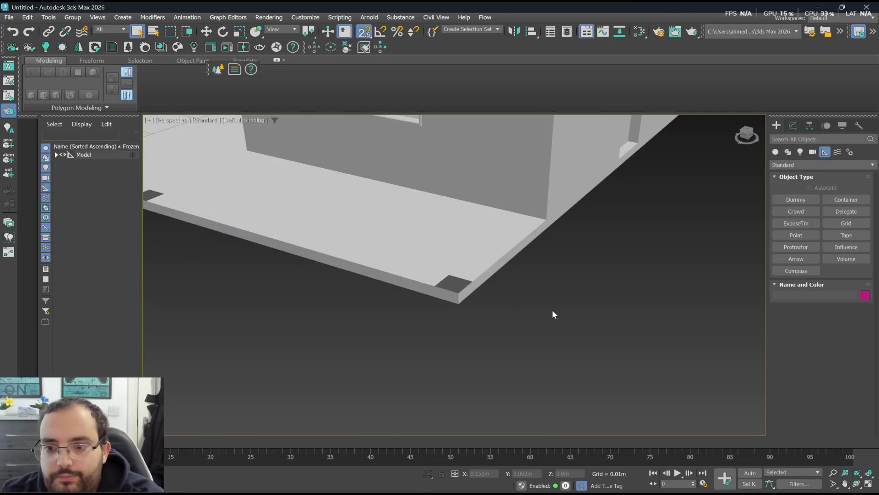
Draw a Tape helper along the slab's front edge, snapping from the origin corner to the far corner.
{"action": "scroll", "coordinate": [552, 309], "scroll_direction": "down", "scroll_amount": 5}
{"action": "left_click", "coordinate": [513, 274]}
{"action": "scroll", "coordinate": [514, 273], "scroll_direction": "up", "scroll_amount": 6}
{"action": "left_click", "coordinate": [846, 235]}
{"action": "scroll", "coordinate": [539, 250], "scroll_direction": "down", "scroll_amount": 5}
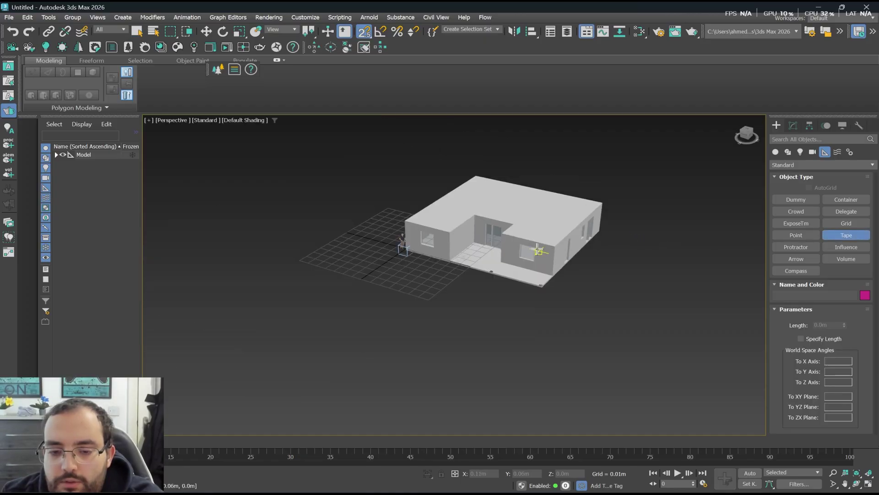
{"action": "scroll", "coordinate": [371, 249], "scroll_direction": "up", "scroll_amount": 3}
{"action": "scroll", "coordinate": [371, 248], "scroll_direction": "up", "scroll_amount": 4}
{"action": "left_click", "coordinate": [274, 252]}
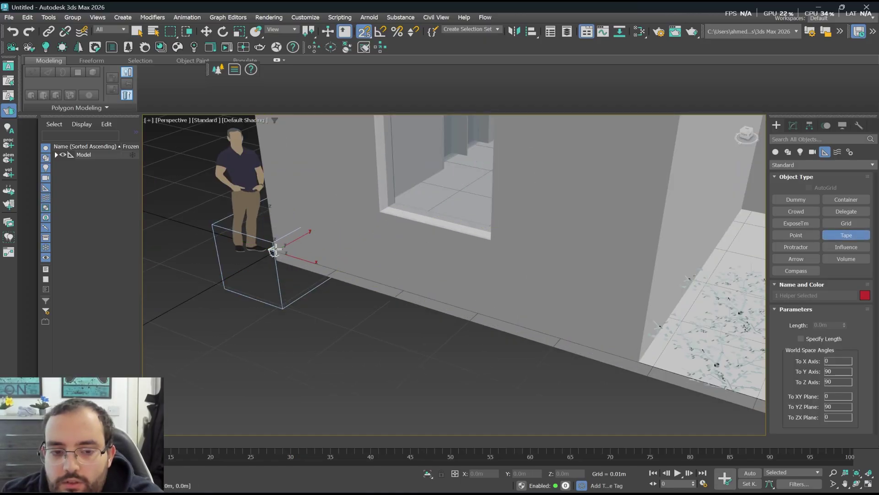
{"action": "scroll", "coordinate": [275, 251], "scroll_direction": "down", "scroll_amount": 2}
{"action": "scroll", "coordinate": [433, 264], "scroll_direction": "down", "scroll_amount": 5}
{"action": "scroll", "coordinate": [550, 304], "scroll_direction": "up", "scroll_amount": 8}
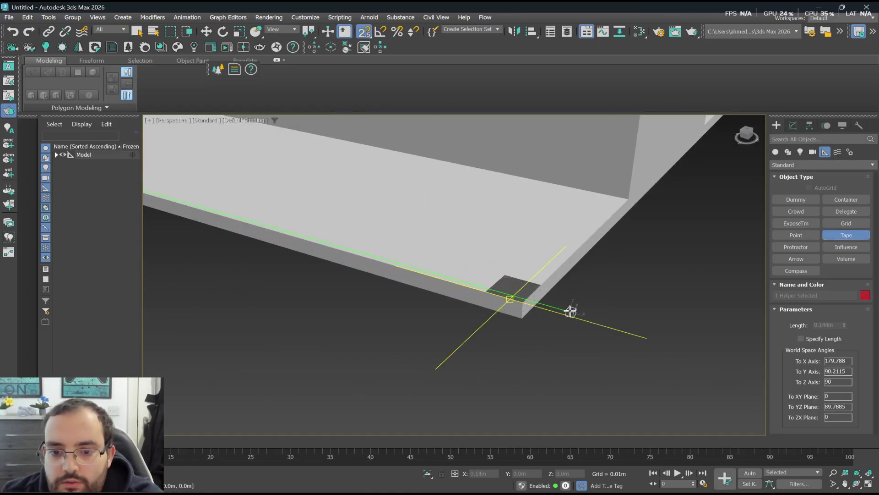
{"action": "left_click", "coordinate": [522, 301]}
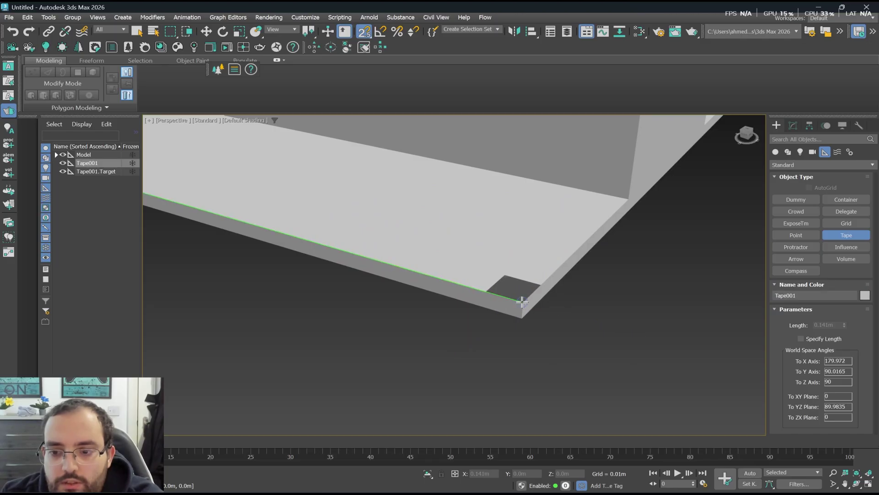
Enable Specify Length for the tape and set its length to 14.1 m to compare it with the house.
{"action": "left_click", "coordinate": [832, 324]}
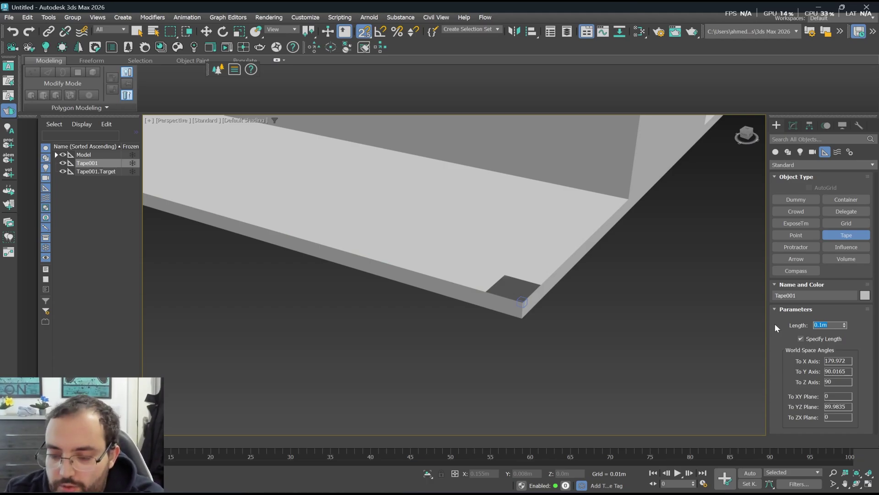
{"action": "type", "text": "14.1"}
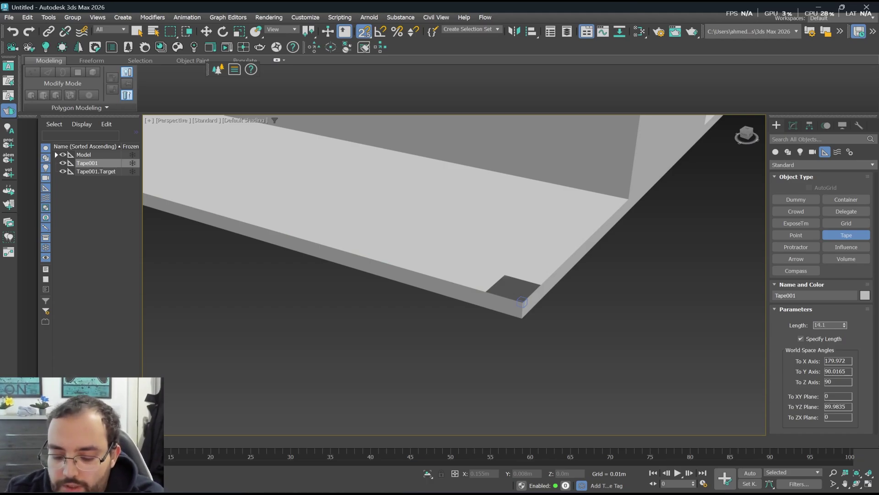
{"action": "key", "text": "Return"}
{"action": "scroll", "coordinate": [540, 304], "scroll_direction": "down", "scroll_amount": 10}
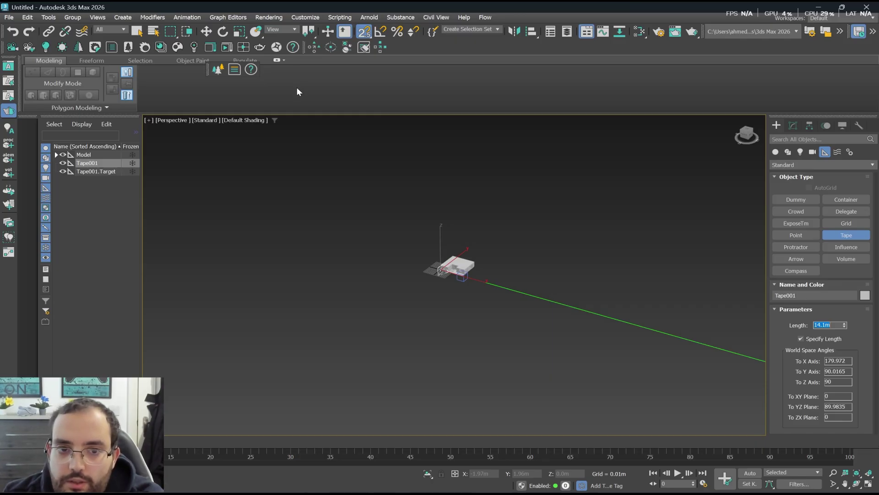
Create a small marker box at the tape's far end, about 0.006 m long, 0.01 m wide and 0.01 m high.
{"action": "scroll", "coordinate": [249, 144], "scroll_direction": "down", "scroll_amount": 4}
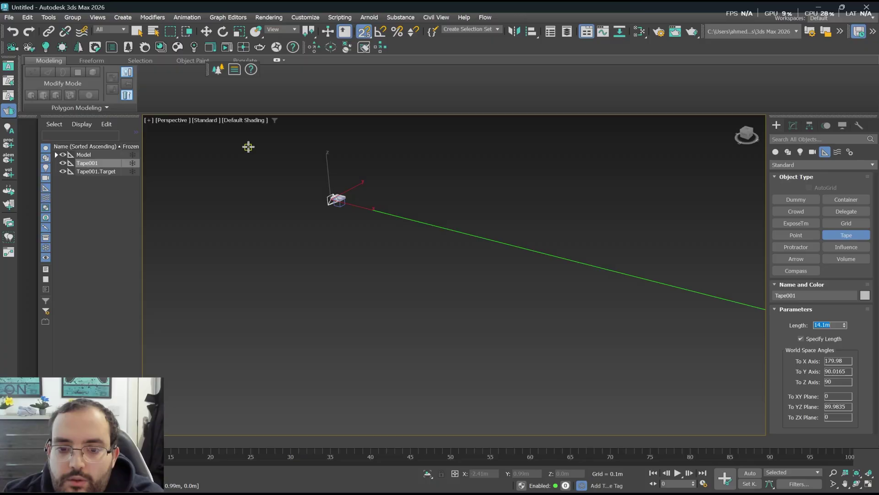
{"action": "scroll", "coordinate": [326, 238], "scroll_direction": "down", "scroll_amount": 2}
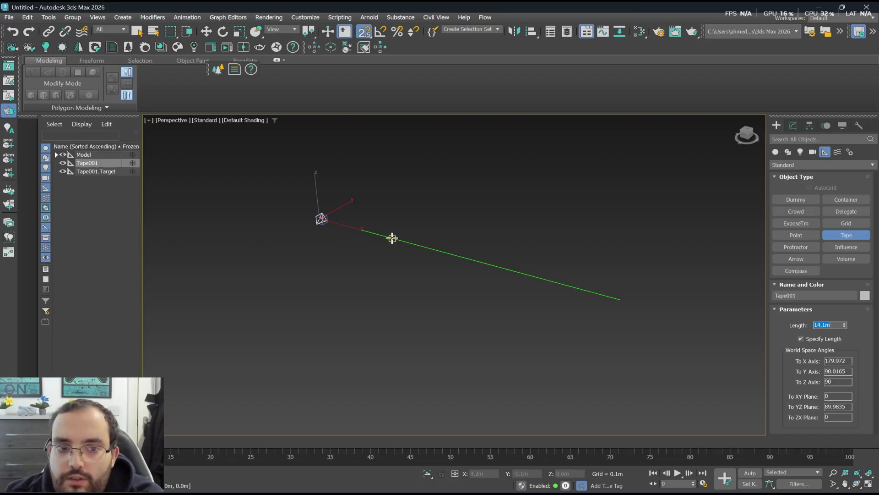
{"action": "scroll", "coordinate": [321, 219], "scroll_direction": "up", "scroll_amount": 6}
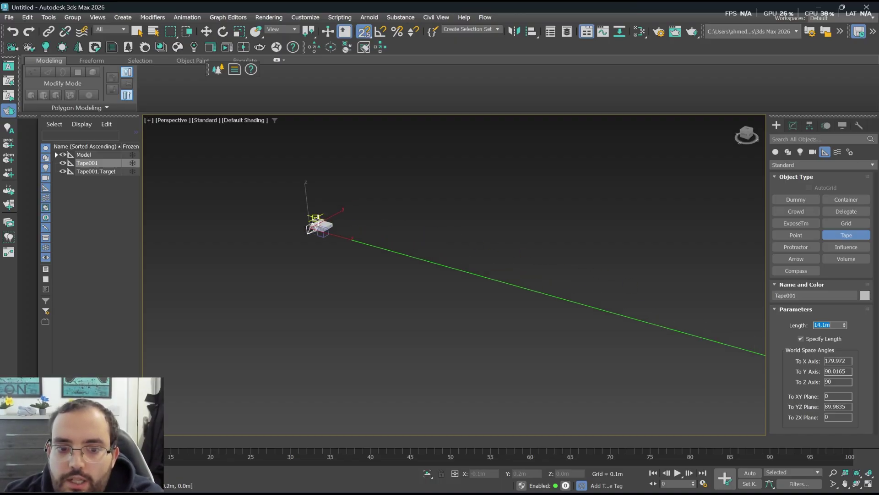
{"action": "scroll", "coordinate": [307, 223], "scroll_direction": "down", "scroll_amount": 6}
{"action": "middle_click_drag", "start_coordinate": [241, 210], "coordinate": [437, 228]}
{"action": "scroll", "coordinate": [426, 228], "scroll_direction": "up", "scroll_amount": 4}
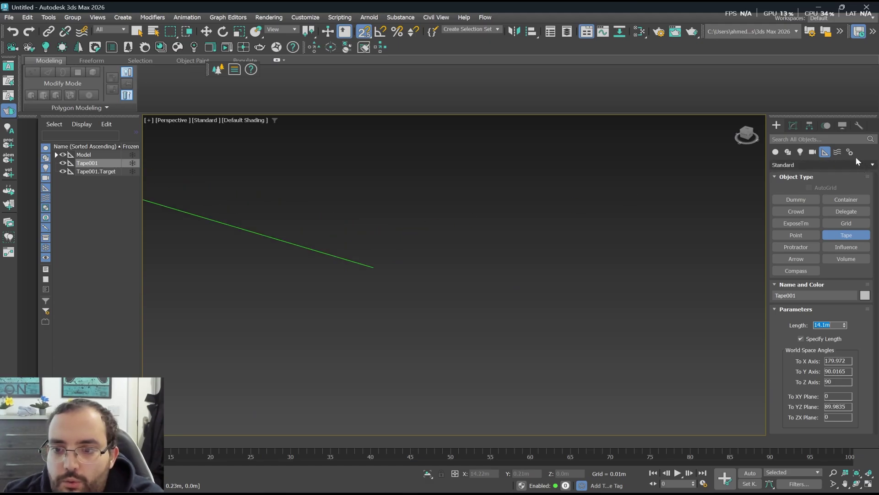
{"action": "left_click", "coordinate": [778, 150]}
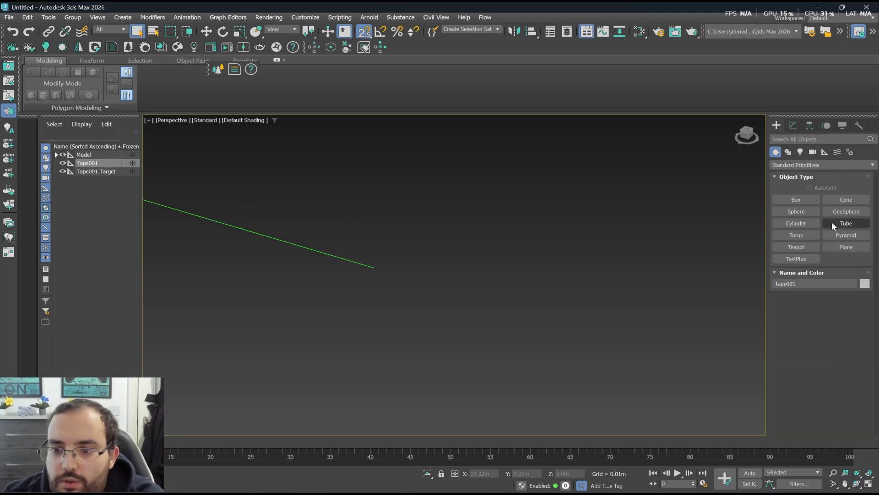
{"action": "left_click", "coordinate": [808, 201]}
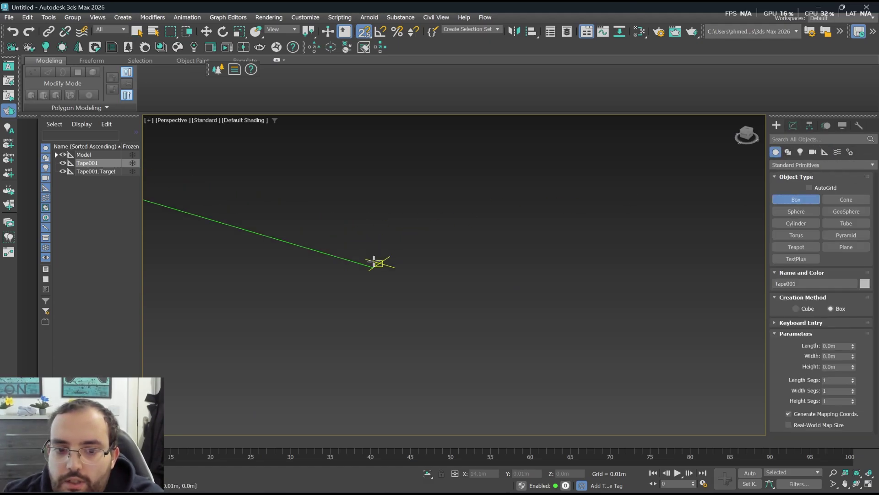
{"action": "middle_click_drag", "start_coordinate": [442, 283], "coordinate": [283, 265]}
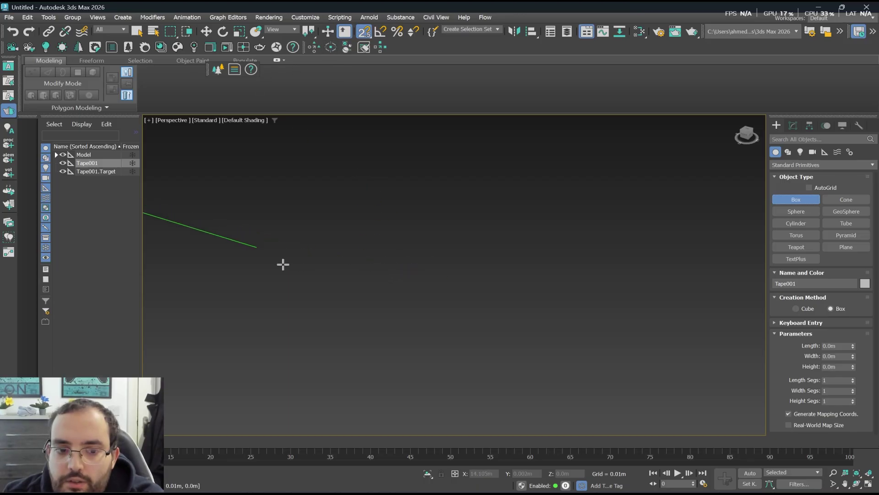
{"action": "left_click_drag", "start_coordinate": [255, 247], "coordinate": [361, 248]}
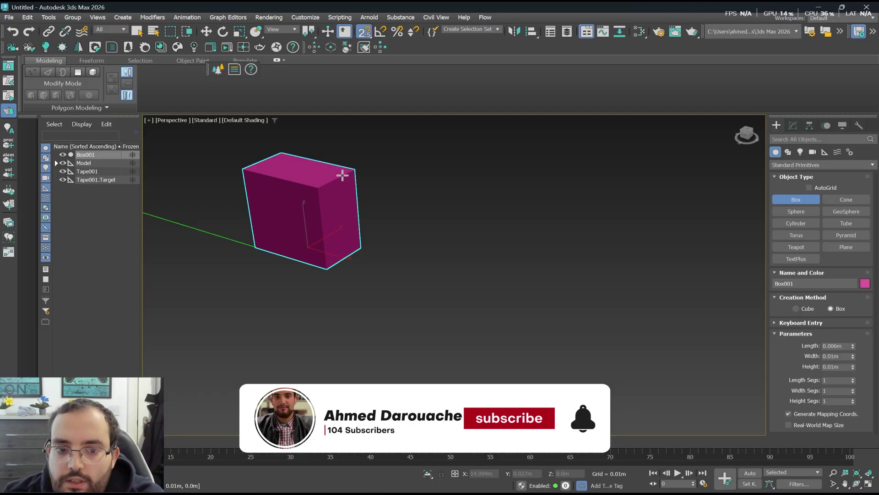
Switch to the top view and examine the house's front edge against the tape's full length.
{"action": "scroll", "coordinate": [451, 270], "scroll_direction": "down", "scroll_amount": 10}
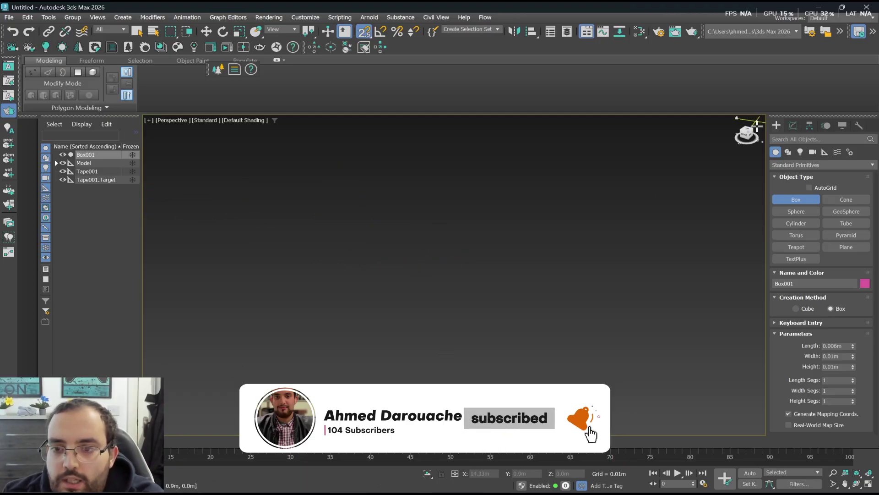
{"action": "middle_click_drag", "start_coordinate": [736, 122], "coordinate": [704, 168]}
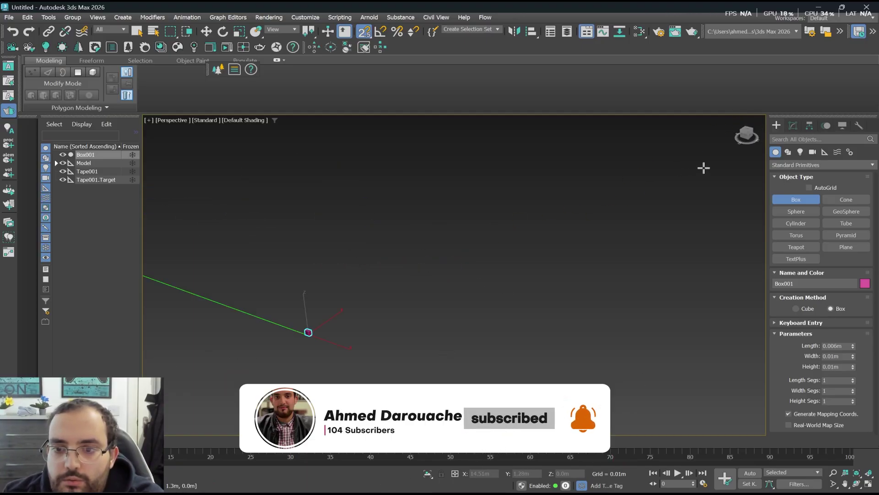
{"action": "left_click", "coordinate": [747, 131]}
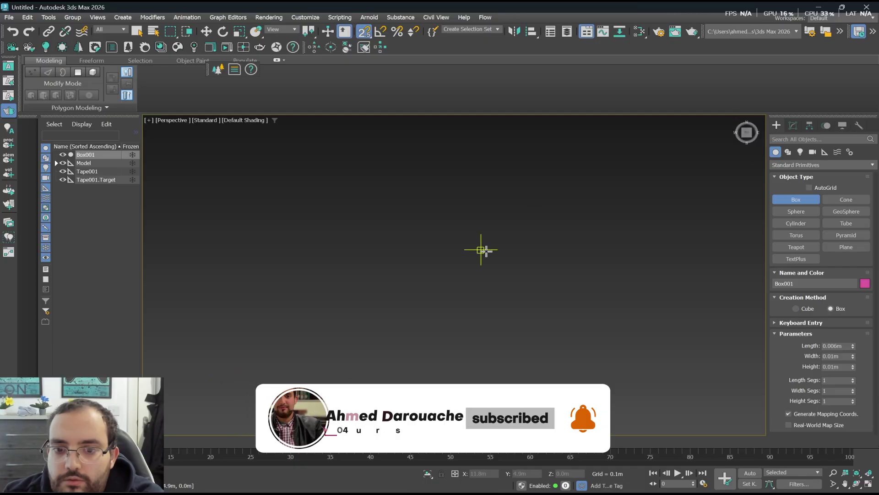
{"action": "scroll", "coordinate": [459, 243], "scroll_direction": "down", "scroll_amount": 1}
{"action": "scroll", "coordinate": [503, 309], "scroll_direction": "up", "scroll_amount": 7}
{"action": "middle_click_drag", "start_coordinate": [502, 309], "coordinate": [609, 248]}
{"action": "scroll", "coordinate": [503, 301], "scroll_direction": "up", "scroll_amount": 6}
{"action": "scroll", "coordinate": [504, 301], "scroll_direction": "down", "scroll_amount": 4}
{"action": "scroll", "coordinate": [608, 249], "scroll_direction": "down", "scroll_amount": 6}
{"action": "scroll", "coordinate": [511, 253], "scroll_direction": "down", "scroll_amount": 5}
{"action": "scroll", "coordinate": [387, 253], "scroll_direction": "up", "scroll_amount": 4}
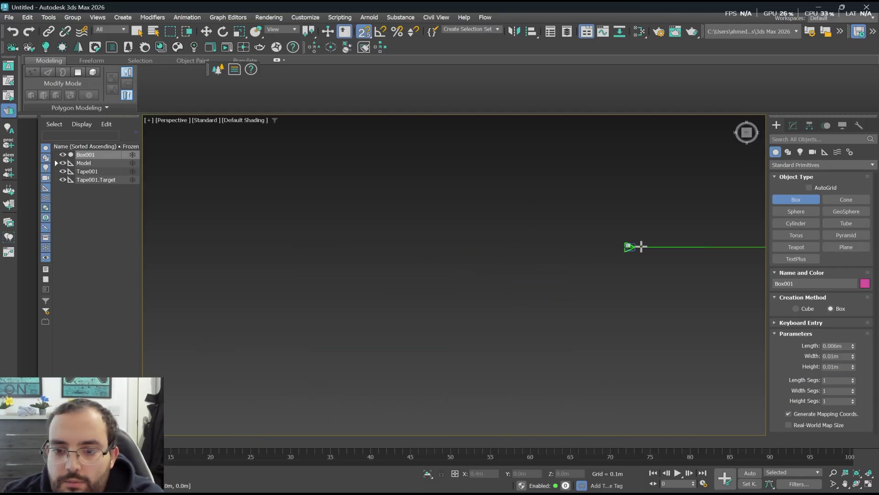
{"action": "scroll", "coordinate": [641, 247], "scroll_direction": "up", "scroll_amount": 5}
{"action": "scroll", "coordinate": [562, 242], "scroll_direction": "up", "scroll_amount": 7}
{"action": "scroll", "coordinate": [367, 253], "scroll_direction": "down", "scroll_amount": 5}
{"action": "scroll", "coordinate": [462, 250], "scroll_direction": "up", "scroll_amount": 5}
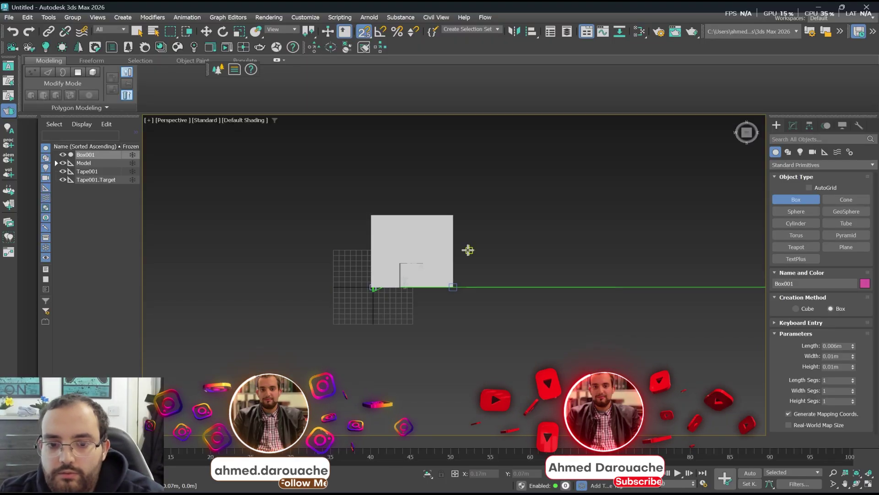
Exit the Box tool and clear the selection.
{"action": "right_click", "coordinate": [429, 239]}
{"action": "scroll", "coordinate": [389, 237], "scroll_direction": "down", "scroll_amount": 4}
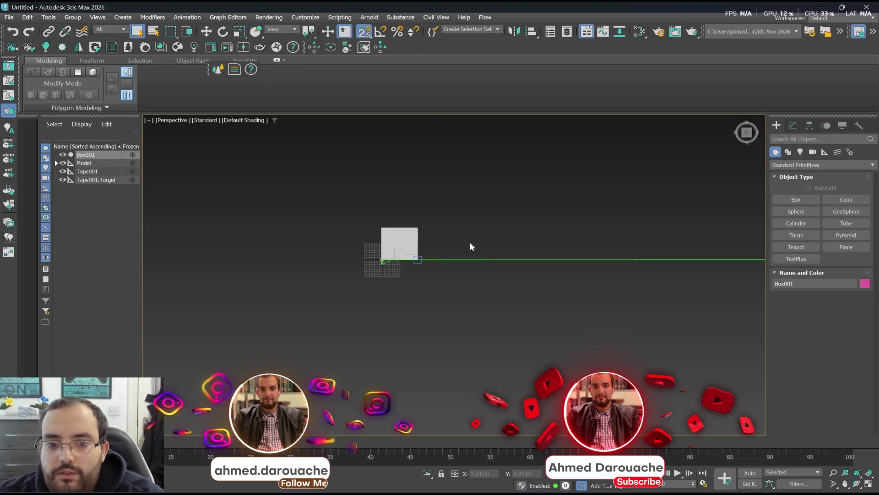
{"action": "scroll", "coordinate": [470, 242], "scroll_direction": "up", "scroll_amount": 4}
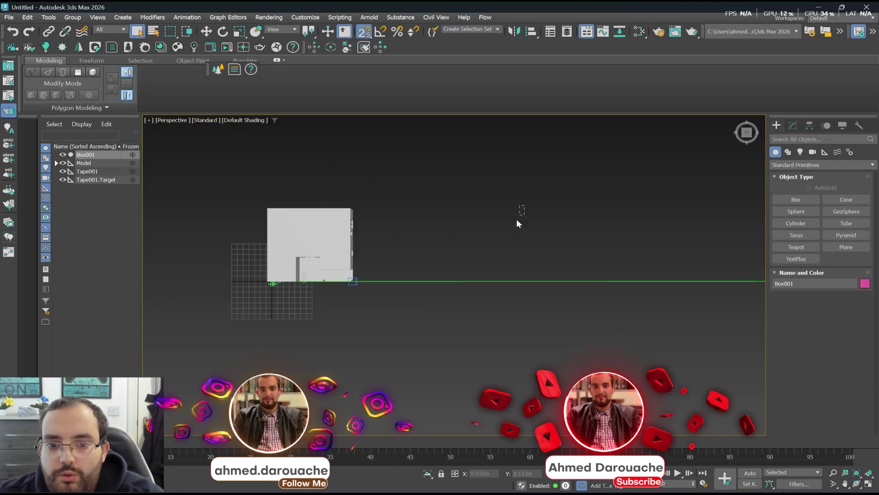
{"action": "left_click", "coordinate": [441, 331]}
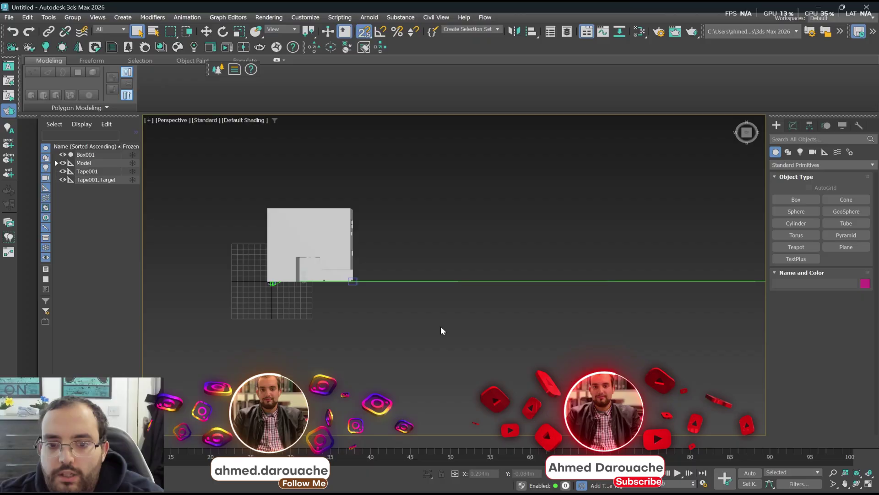
Delete the Tape helper with its target and undo the deletion.
{"action": "left_click", "coordinate": [464, 280]}
{"action": "key", "text": "Delete"}
{"action": "scroll", "coordinate": [331, 275], "scroll_direction": "down", "scroll_amount": 6}
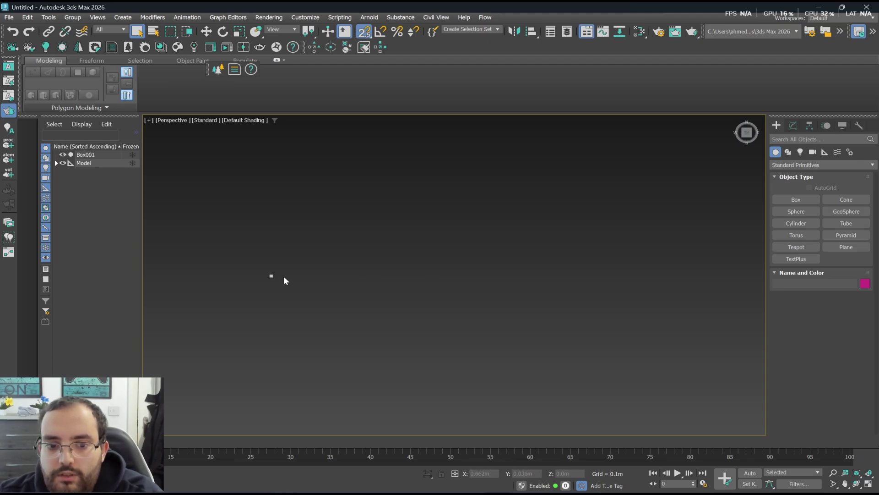
{"action": "key", "text": "ctrl+z"}
Select the house model together with the tape and its target, and scale them up uniformly by about half.
{"action": "scroll", "coordinate": [582, 279], "scroll_direction": "up", "scroll_amount": 5}
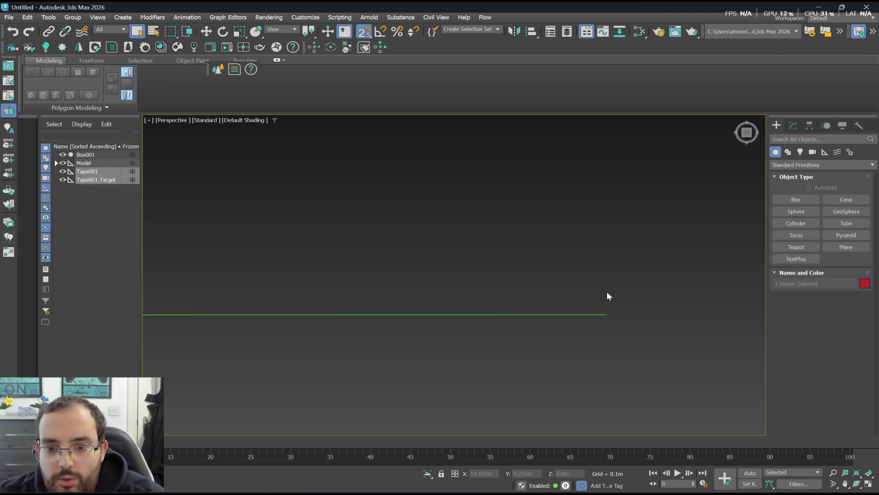
{"action": "scroll", "coordinate": [607, 296], "scroll_direction": "down", "scroll_amount": 8}
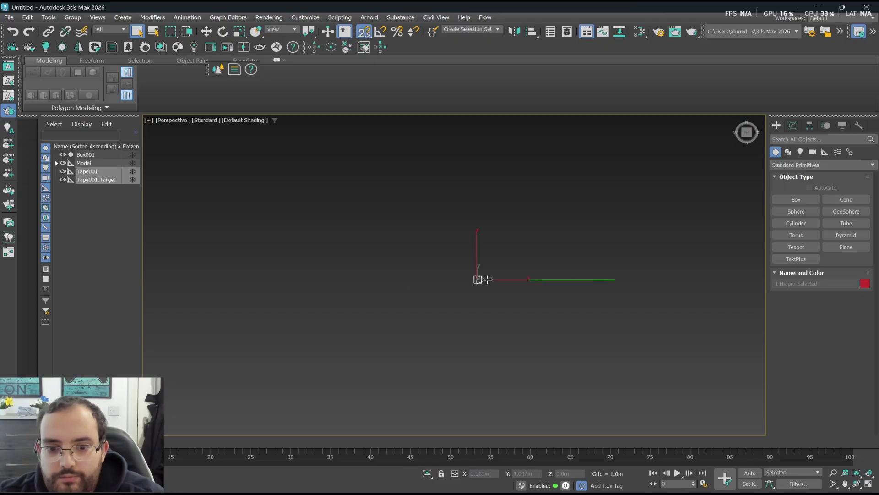
{"action": "scroll", "coordinate": [553, 209], "scroll_direction": "up", "scroll_amount": 10}
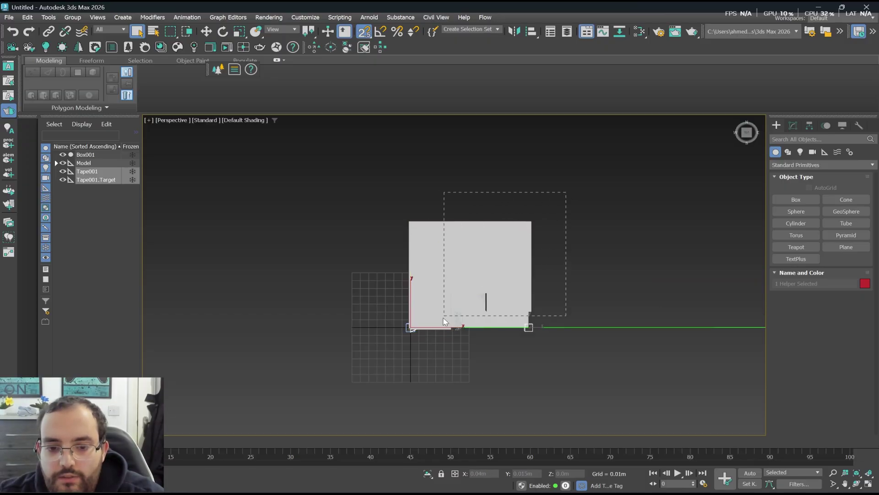
{"action": "left_click_drag", "start_coordinate": [443, 317], "coordinate": [389, 342]}
{"action": "scroll", "coordinate": [349, 297], "scroll_direction": "down", "scroll_amount": 3}
{"action": "scroll", "coordinate": [443, 297], "scroll_direction": "up", "scroll_amount": 3}
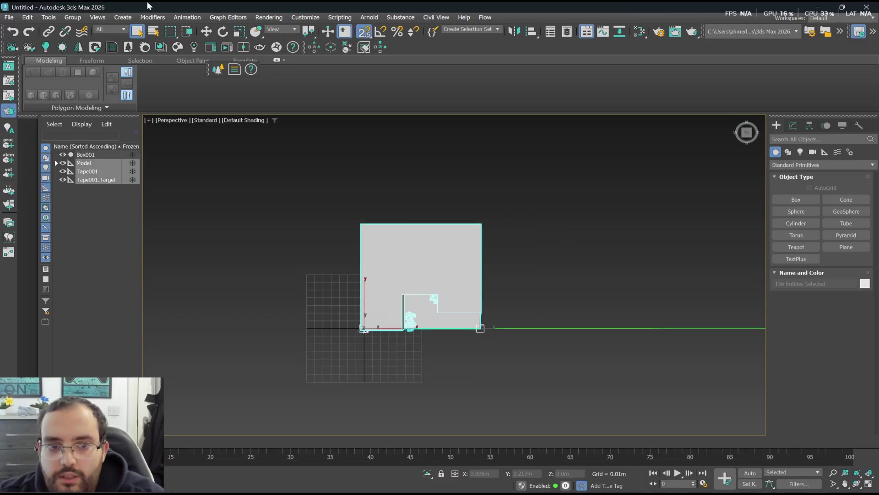
{"action": "left_click", "coordinate": [243, 31]}
{"action": "left_click_drag", "start_coordinate": [420, 307], "coordinate": [599, 356]}
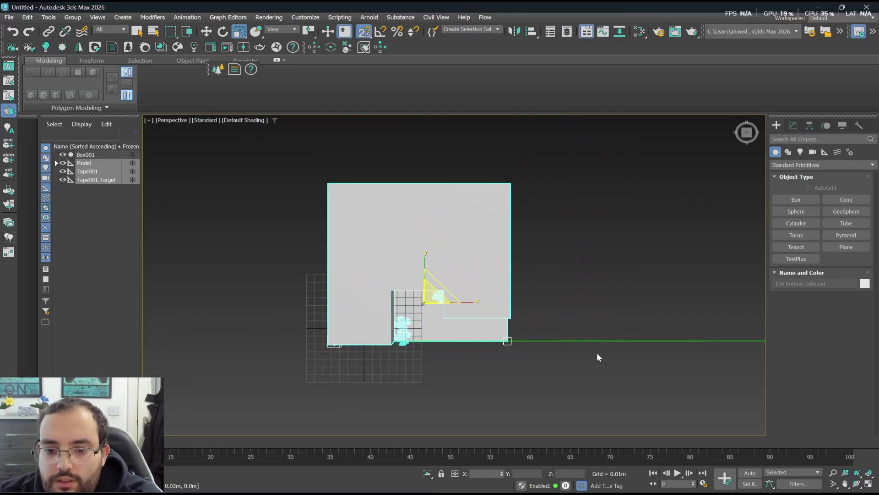
Examine the scaled house's front edge against the tape, out to the tape's far end.
{"action": "scroll", "coordinate": [595, 337], "scroll_direction": "down", "scroll_amount": 5}
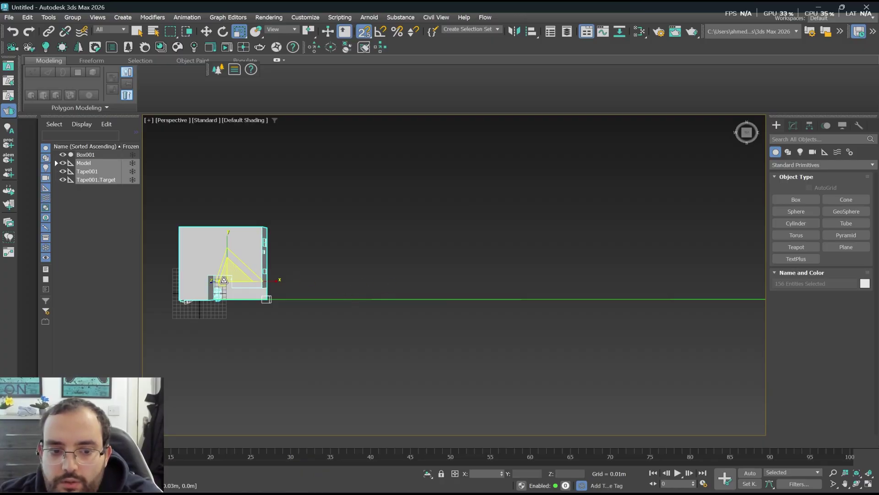
{"action": "left_click_drag", "start_coordinate": [224, 280], "coordinate": [302, 257]}
{"action": "scroll", "coordinate": [311, 294], "scroll_direction": "down", "scroll_amount": 3}
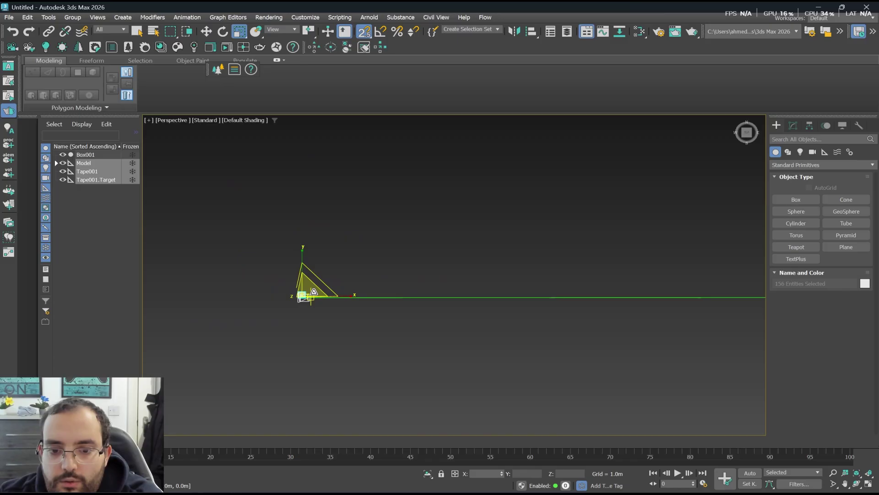
{"action": "scroll", "coordinate": [311, 294], "scroll_direction": "down", "scroll_amount": 1}
{"action": "scroll", "coordinate": [309, 290], "scroll_direction": "up", "scroll_amount": 8}
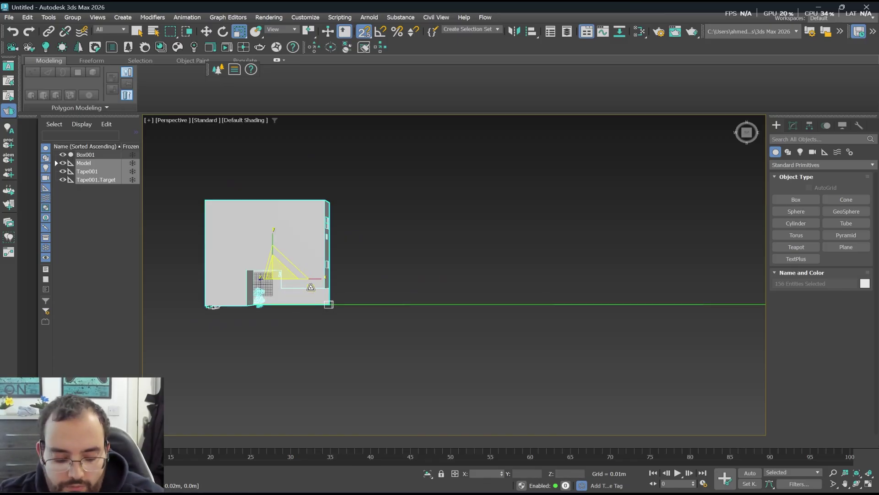
{"action": "scroll", "coordinate": [311, 287], "scroll_direction": "down", "scroll_amount": 3}
{"action": "scroll", "coordinate": [280, 296], "scroll_direction": "up", "scroll_amount": 3}
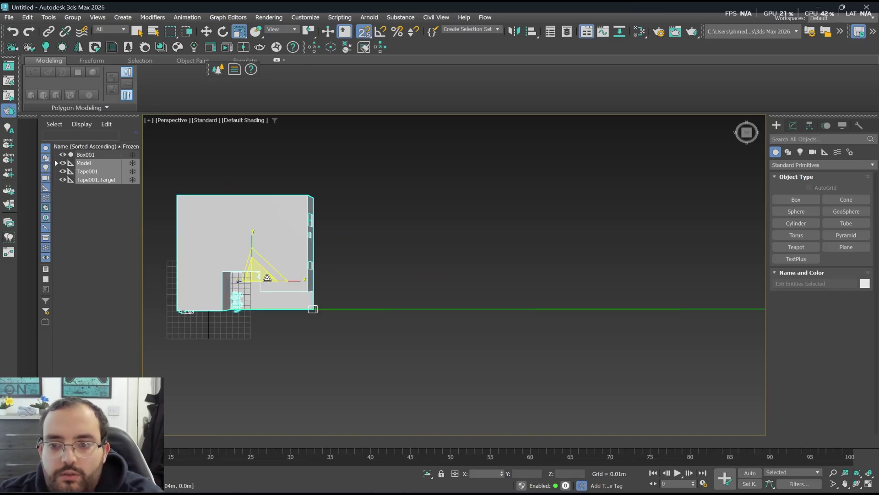
{"action": "scroll", "coordinate": [277, 284], "scroll_direction": "down", "scroll_amount": 2}
{"action": "scroll", "coordinate": [248, 287], "scroll_direction": "down", "scroll_amount": 5}
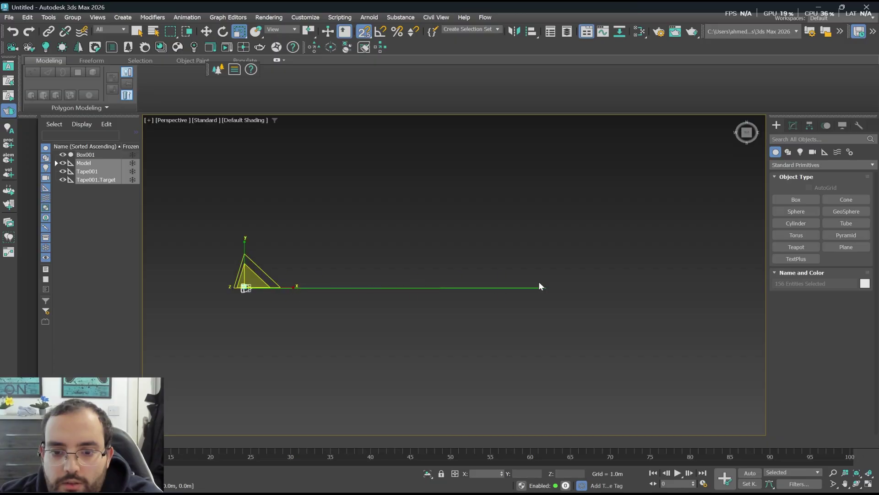
{"action": "scroll", "coordinate": [545, 285], "scroll_direction": "up", "scroll_amount": 6}
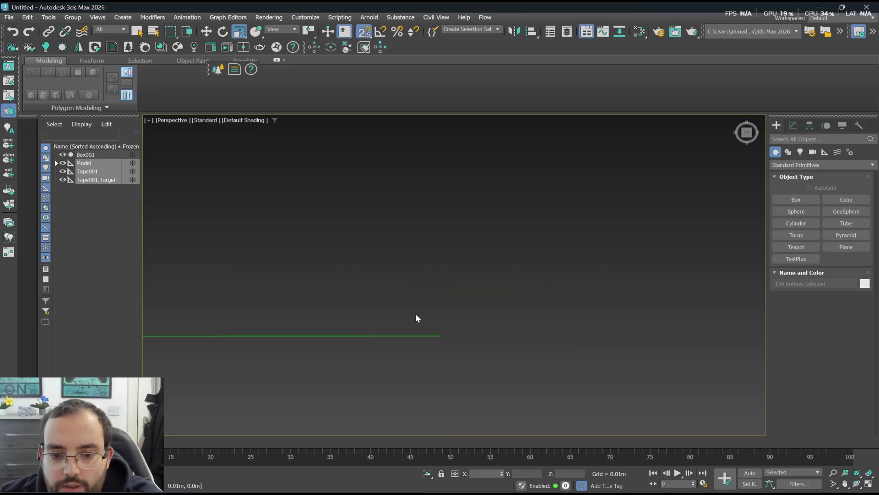
Return to an angled view, try to create a box at the scaled tape's far end, and exit the Box tool.
{"action": "left_click", "coordinate": [741, 140]}
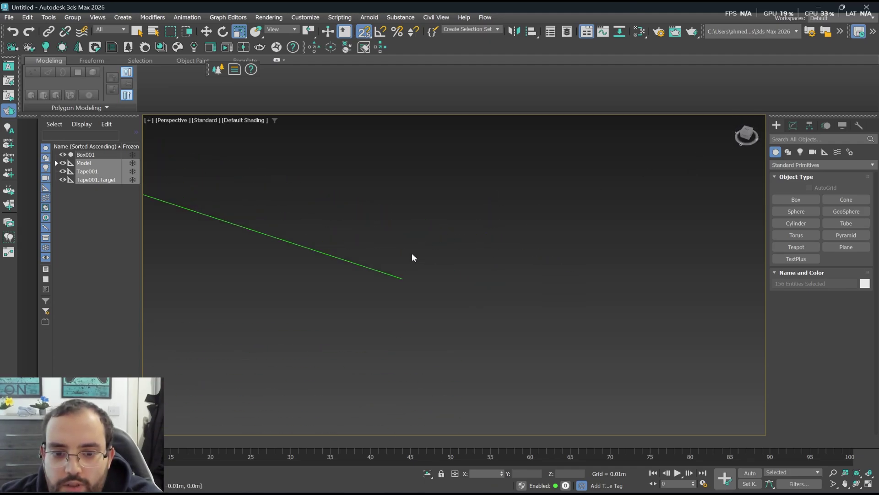
{"action": "left_click", "coordinate": [795, 203]}
{"action": "left_click", "coordinate": [379, 299]}
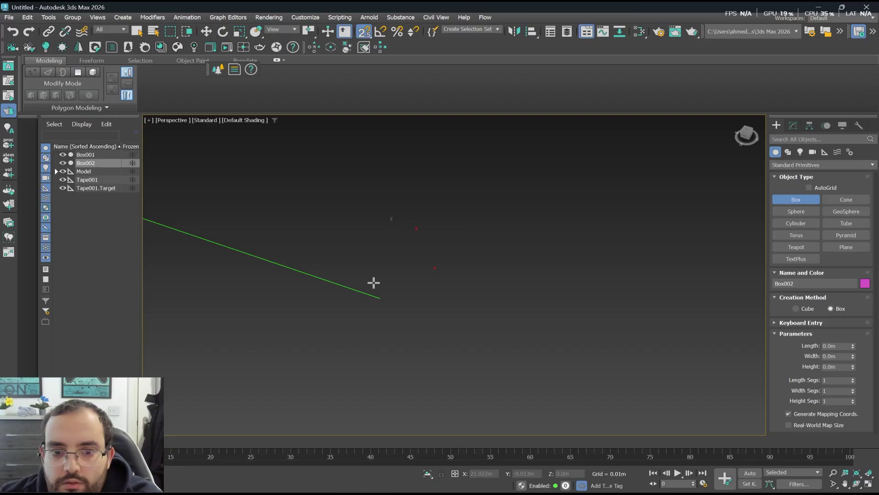
{"action": "right_click", "coordinate": [411, 258]}
{"action": "left_click", "coordinate": [449, 209]}
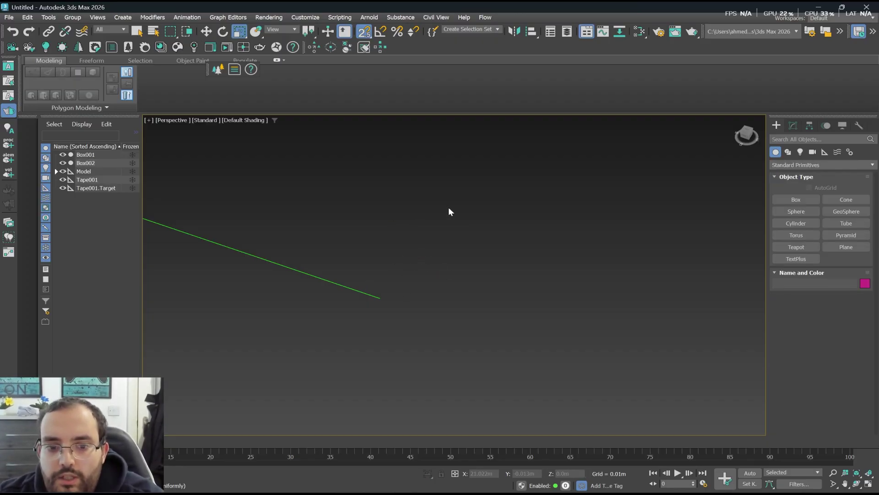
Try again to create a box snapped to the tape's far end, and activate the Scale tool.
{"action": "left_click", "coordinate": [784, 198]}
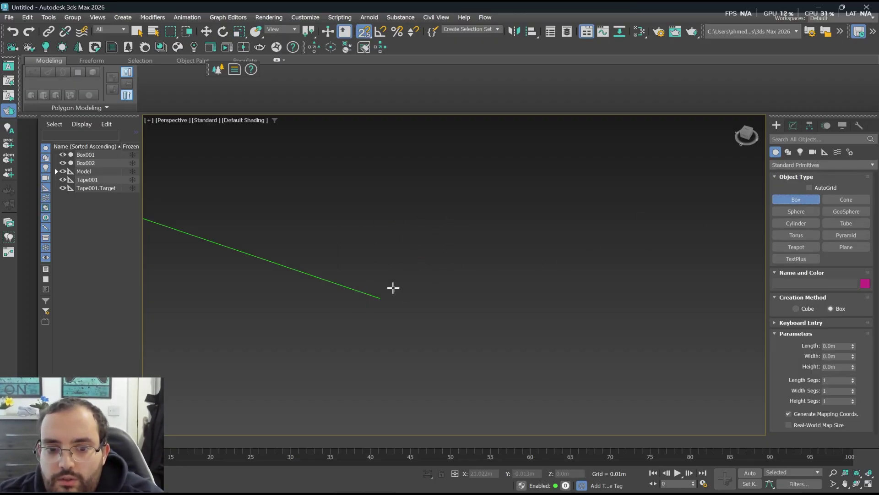
{"action": "left_click_drag", "start_coordinate": [379, 298], "coordinate": [412, 294]}
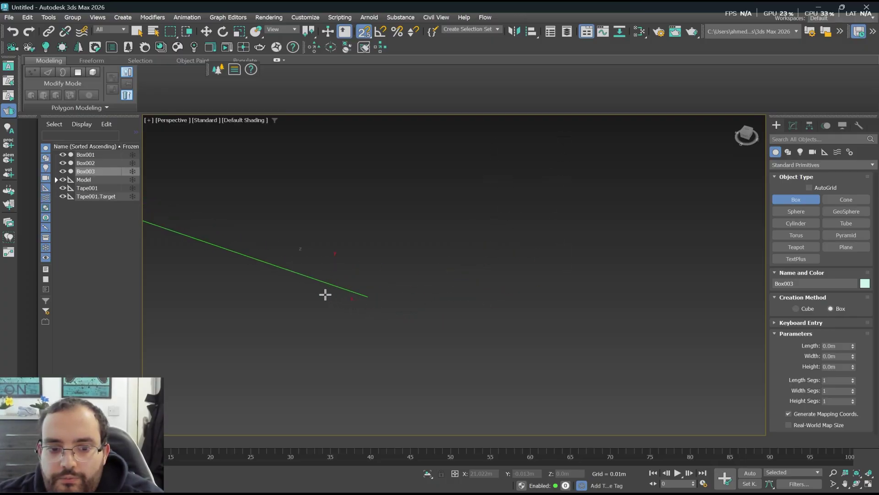
{"action": "scroll", "coordinate": [407, 294], "scroll_direction": "down", "scroll_amount": 5}
{"action": "scroll", "coordinate": [512, 296], "scroll_direction": "down", "scroll_amount": 6}
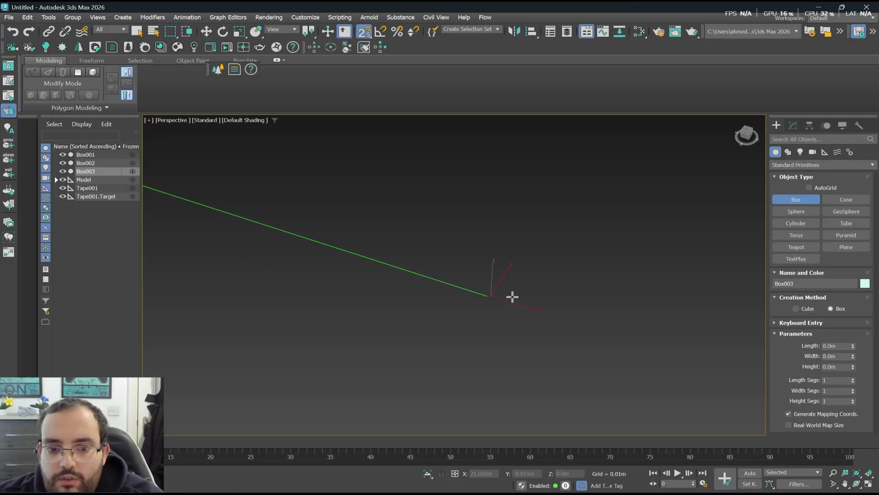
{"action": "key", "text": "r"}
{"action": "scroll", "coordinate": [522, 296], "scroll_direction": "up", "scroll_amount": 6}
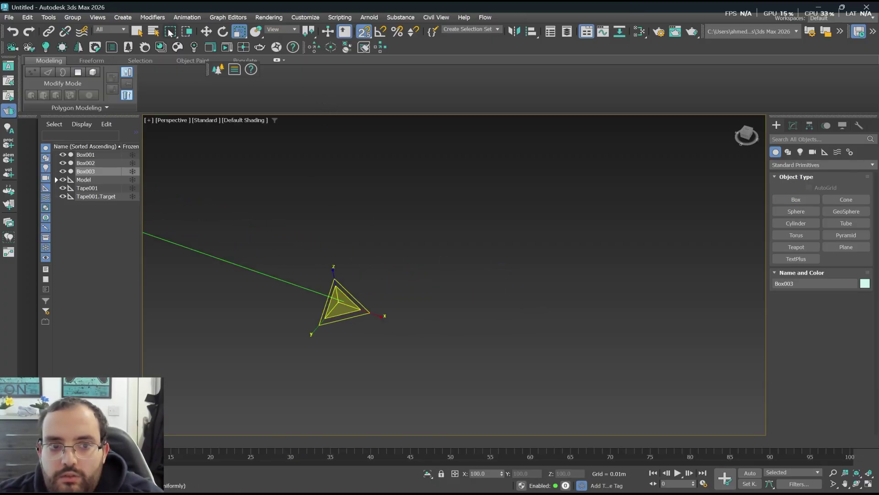
Delete the two marker boxes at the scaled tape's far end.
{"action": "key", "text": "w"}
{"action": "left_click", "coordinate": [340, 323]}
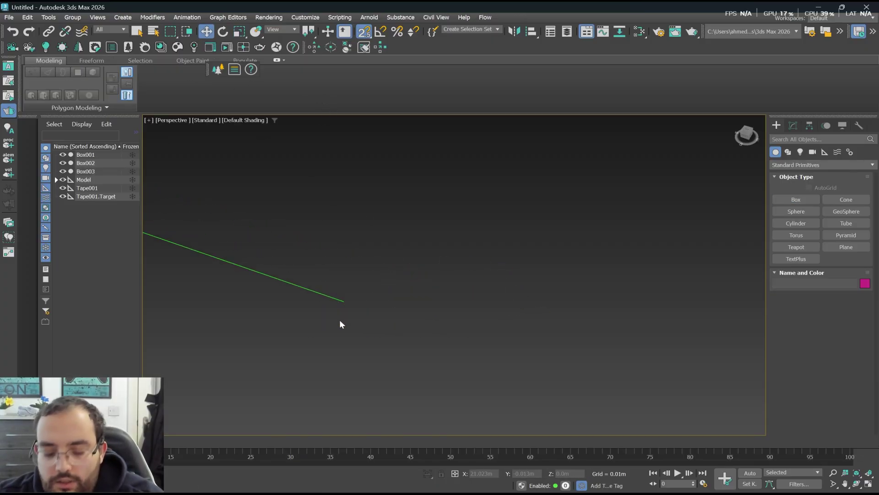
{"action": "left_click_drag", "start_coordinate": [491, 212], "coordinate": [223, 383]}
{"action": "key", "text": "Delete"}
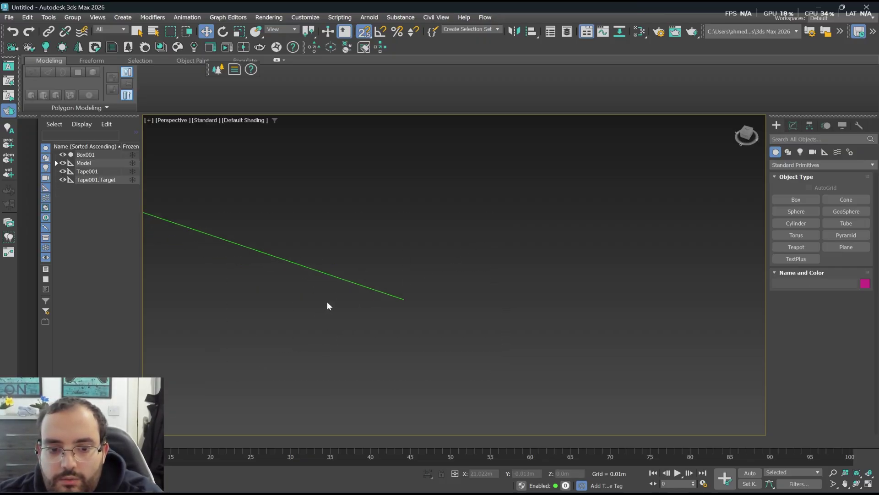
Create a small marker box at the scaled tape's far end, exit the Box tool and activate Move.
{"action": "scroll", "coordinate": [413, 301], "scroll_direction": "up", "scroll_amount": 1}
{"action": "left_click", "coordinate": [797, 200]}
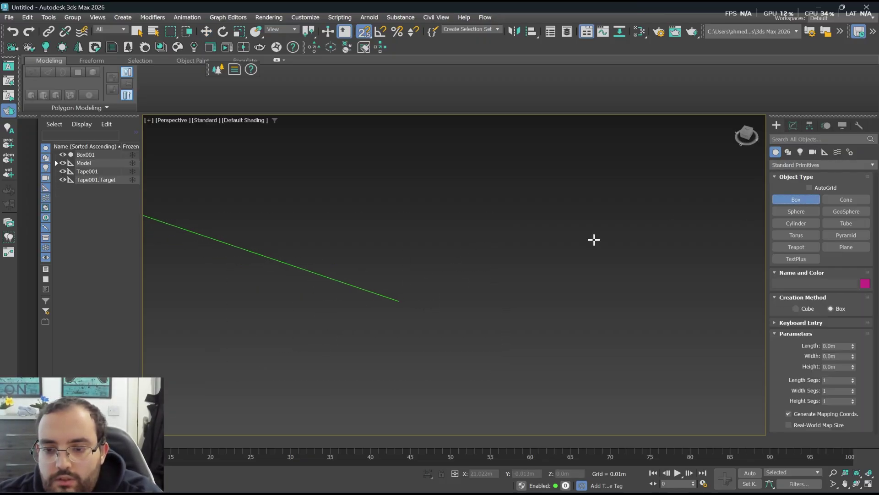
{"action": "left_click_drag", "start_coordinate": [402, 305], "coordinate": [400, 301]}
{"action": "left_click_drag", "start_coordinate": [580, 275], "coordinate": [599, 276]}
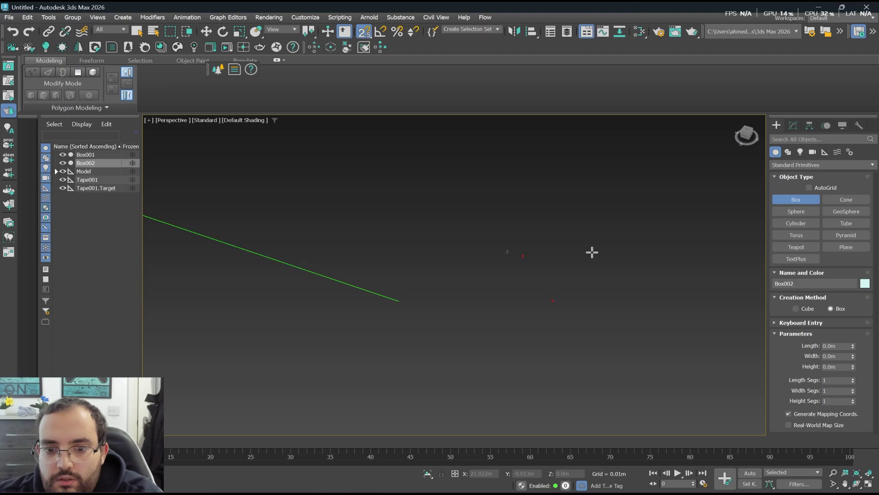
{"action": "scroll", "coordinate": [435, 257], "scroll_direction": "down", "scroll_amount": 7}
{"action": "scroll", "coordinate": [473, 260], "scroll_direction": "up", "scroll_amount": 4}
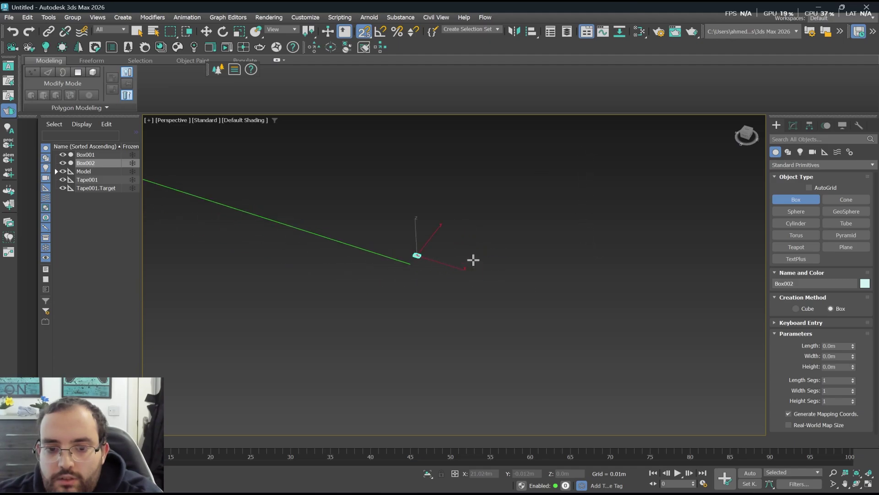
{"action": "scroll", "coordinate": [335, 248], "scroll_direction": "up", "scroll_amount": 5}
{"action": "right_click", "coordinate": [407, 257]}
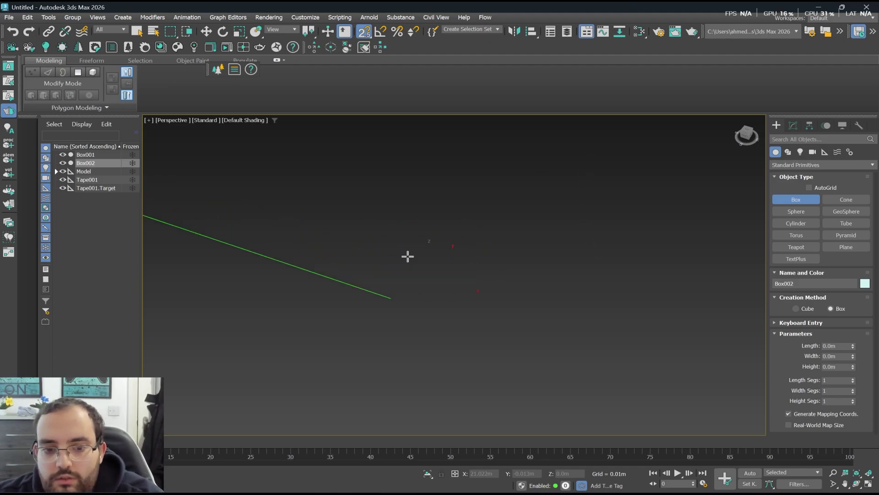
{"action": "key", "text": "w"}
{"action": "scroll", "coordinate": [573, 293], "scroll_direction": "down", "scroll_amount": 5}
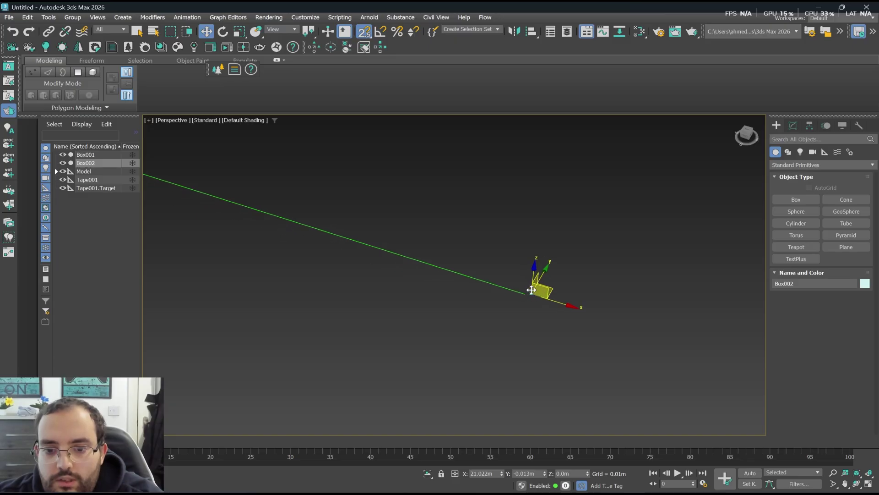
View the scene from above and select the house model together with the tape and its target.
{"action": "left_click", "coordinate": [747, 134]}
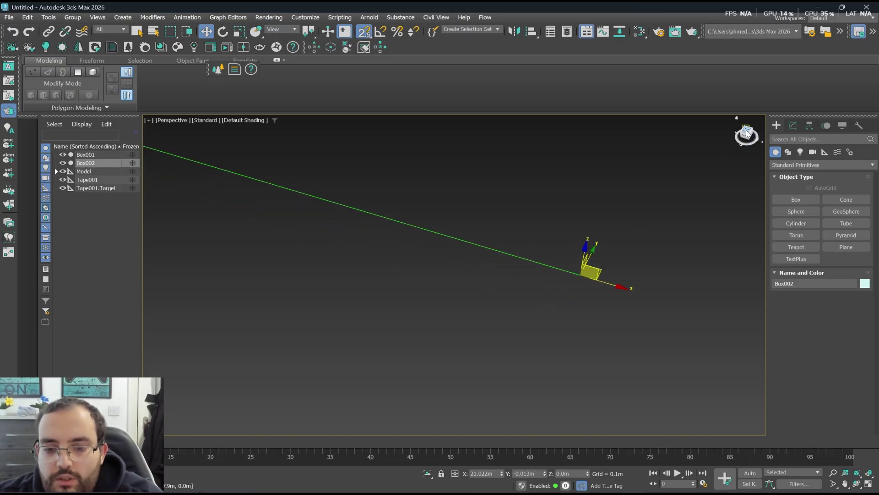
{"action": "scroll", "coordinate": [553, 262], "scroll_direction": "down", "scroll_amount": 5}
{"action": "key", "text": "z"}
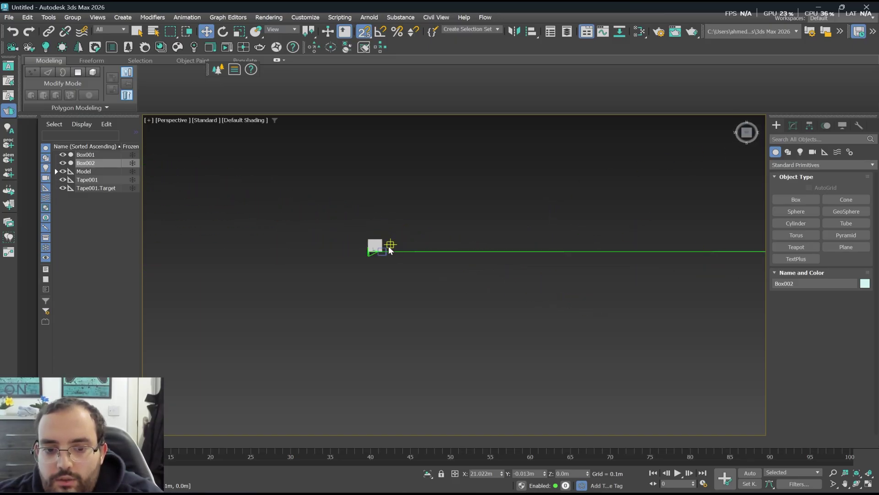
{"action": "left_click", "coordinate": [480, 197]}
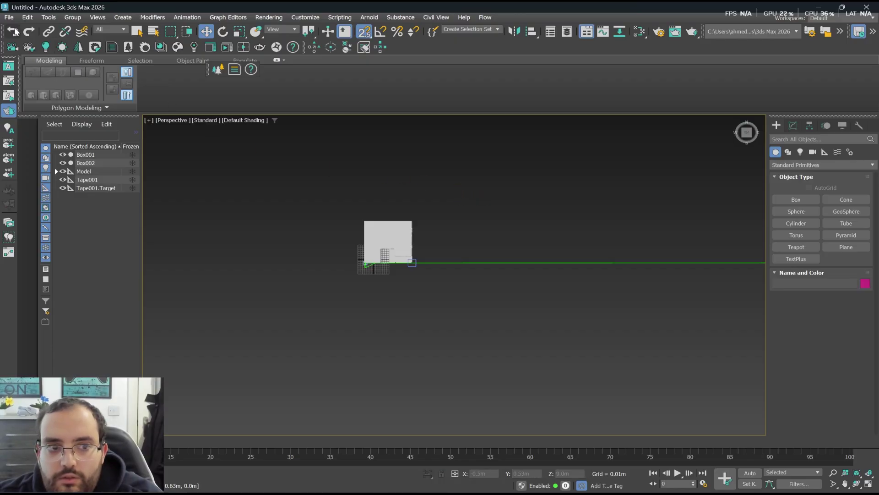
{"action": "key", "text": "q"}
{"action": "left_click_drag", "start_coordinate": [351, 279], "coordinate": [351, 280]}
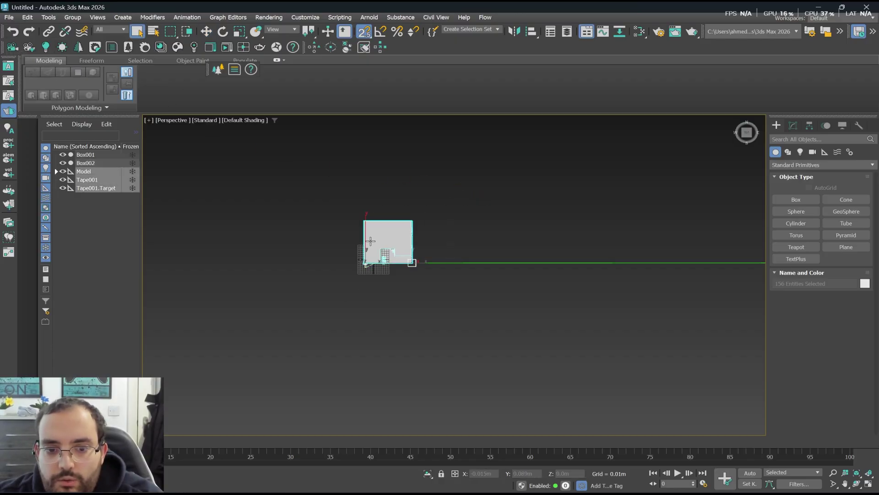
{"action": "key", "text": "w"}
{"action": "scroll", "coordinate": [381, 275], "scroll_direction": "up", "scroll_amount": 4}
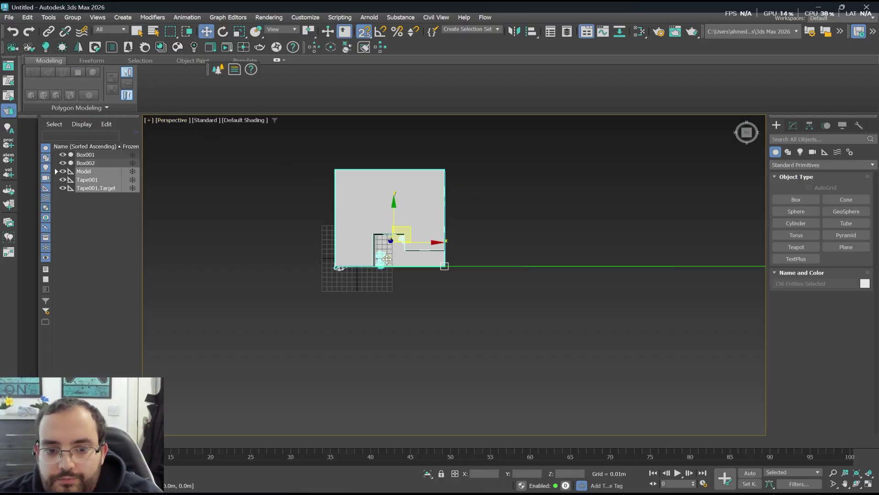
Activate the uniform Scale tool for the selected house and tape.
{"action": "left_click", "coordinate": [237, 34]}
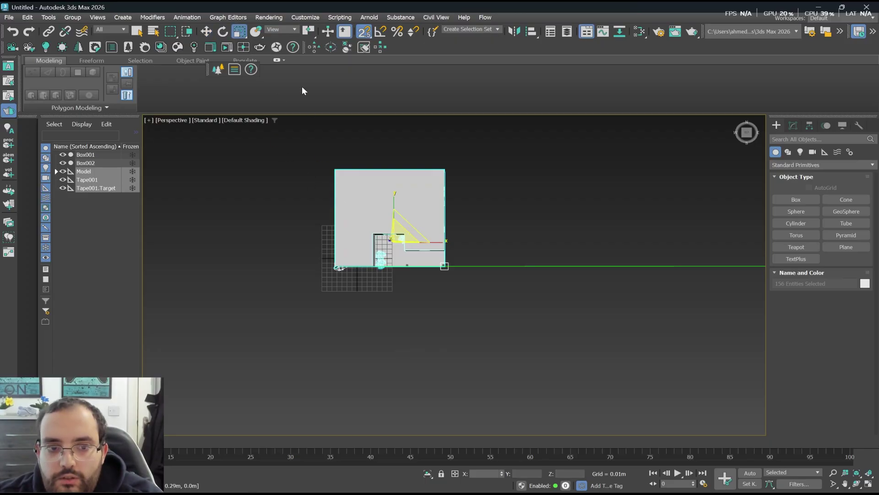
{"action": "left_click_drag", "start_coordinate": [238, 33], "coordinate": [240, 47]}
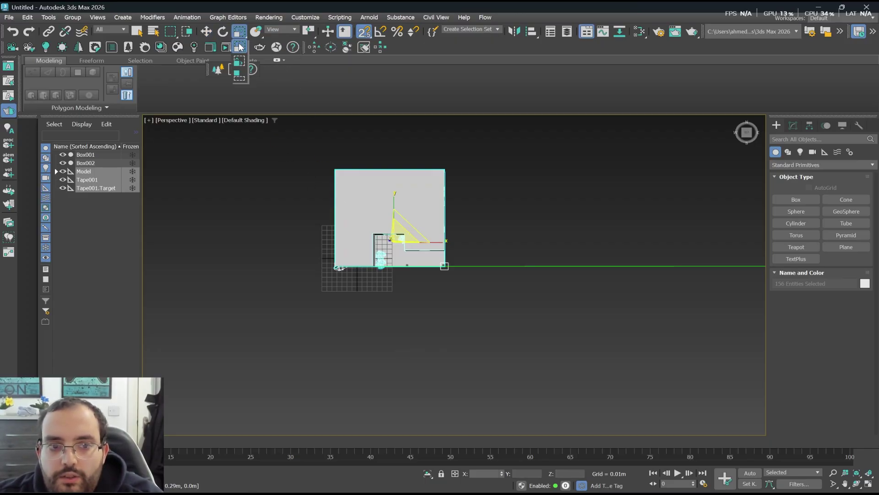
{"action": "left_click", "coordinate": [243, 48]}
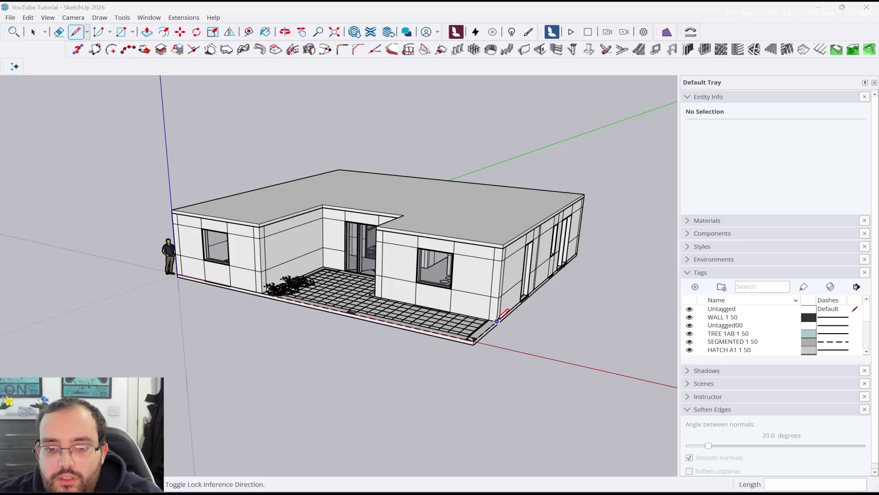
Look over the original house in SketchUp and return to 3ds Max.
{"action": "scroll", "coordinate": [499, 319], "scroll_direction": "down", "scroll_amount": 1}
{"action": "mouse_move", "coordinate": [566, 493]}
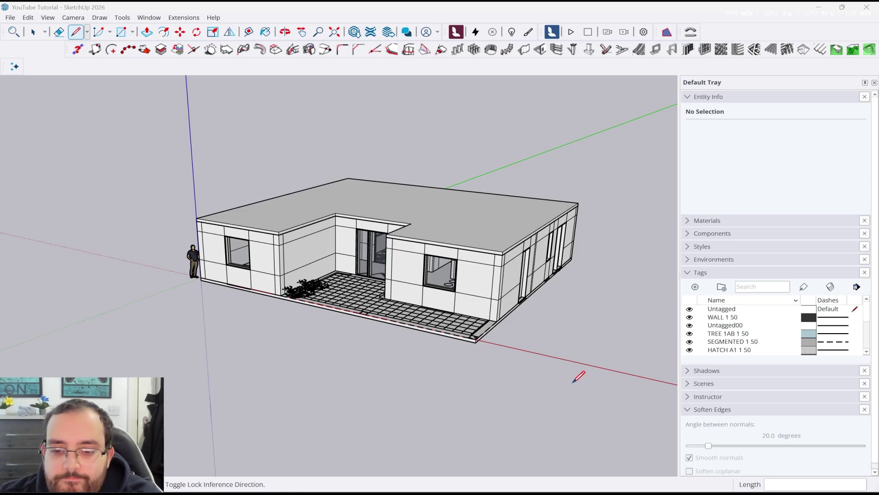
{"action": "key", "text": "alt+Tab"}
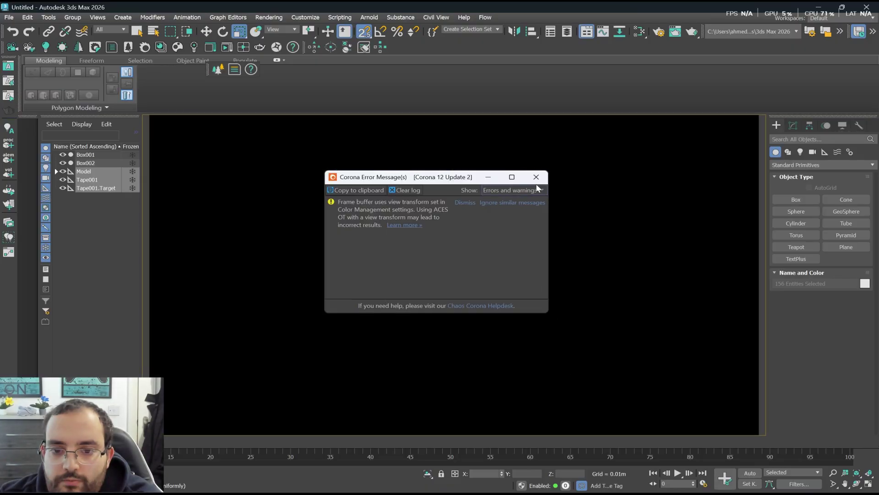
Close the Corona error message and dock the floating plugin toolbar beside the other toolbars.
{"action": "left_click", "coordinate": [536, 178]}
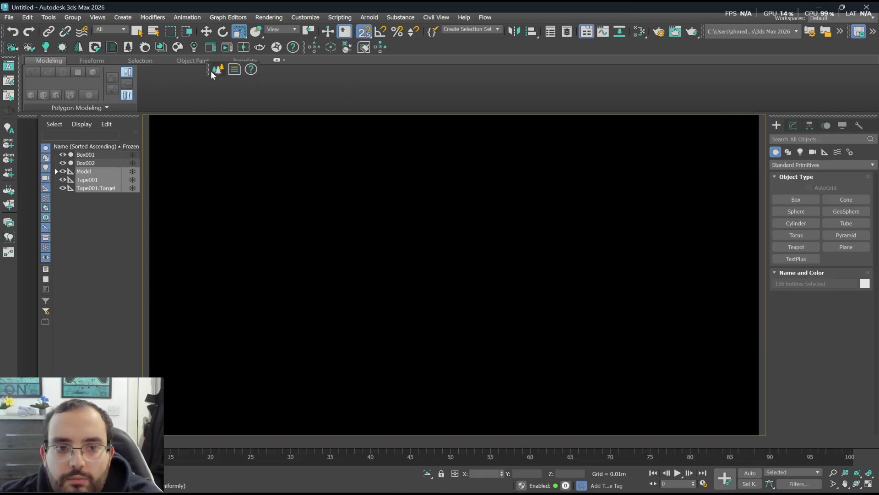
{"action": "left_click_drag", "start_coordinate": [210, 70], "coordinate": [417, 48]}
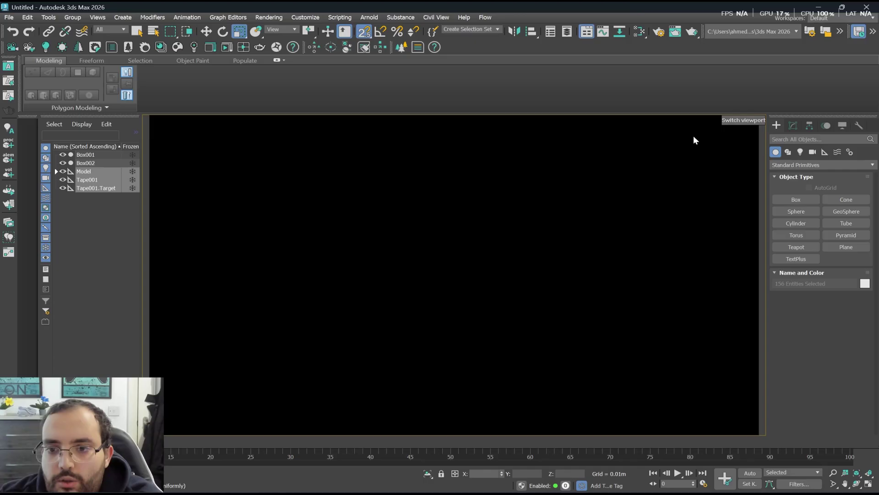
Switch to the four-viewport layout, dismiss the Corona error messages and frame the selected house in the Top view.
{"action": "left_click", "coordinate": [742, 127]}
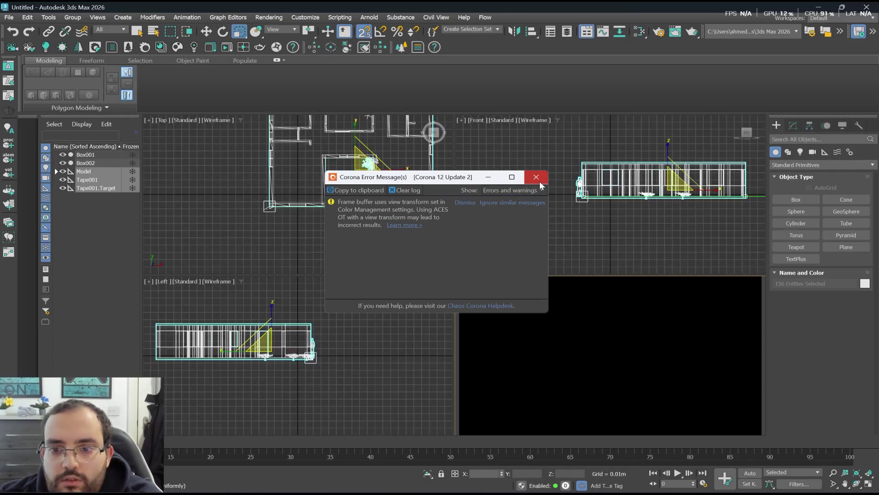
{"action": "left_click", "coordinate": [539, 181]}
{"action": "key", "text": "z"}
{"action": "left_click", "coordinate": [533, 179]}
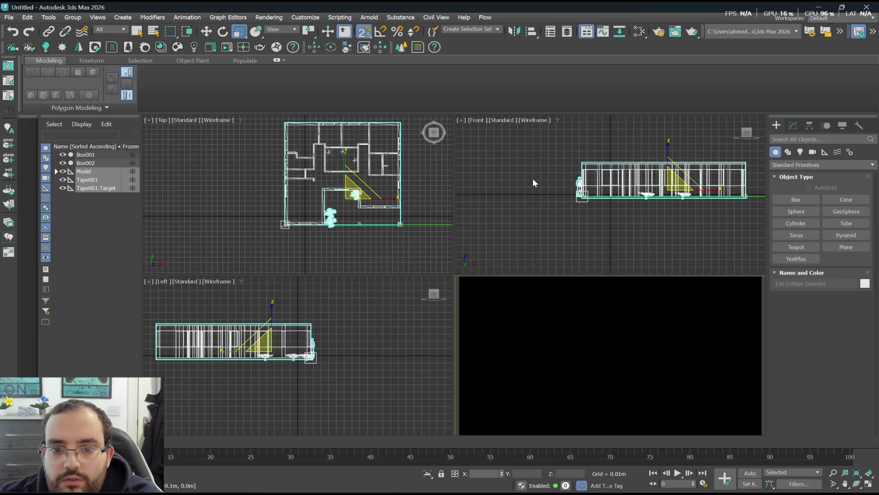
{"action": "scroll", "coordinate": [368, 213], "scroll_direction": "down", "scroll_amount": 2}
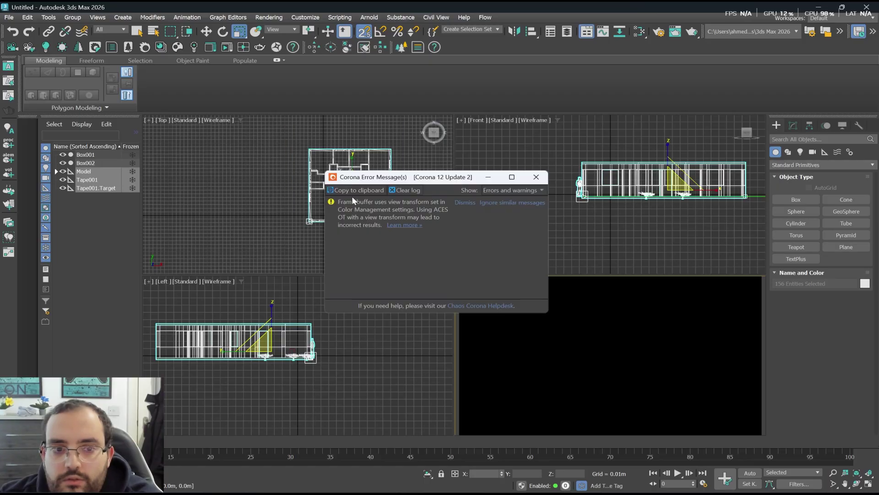
{"action": "left_click", "coordinate": [535, 179]}
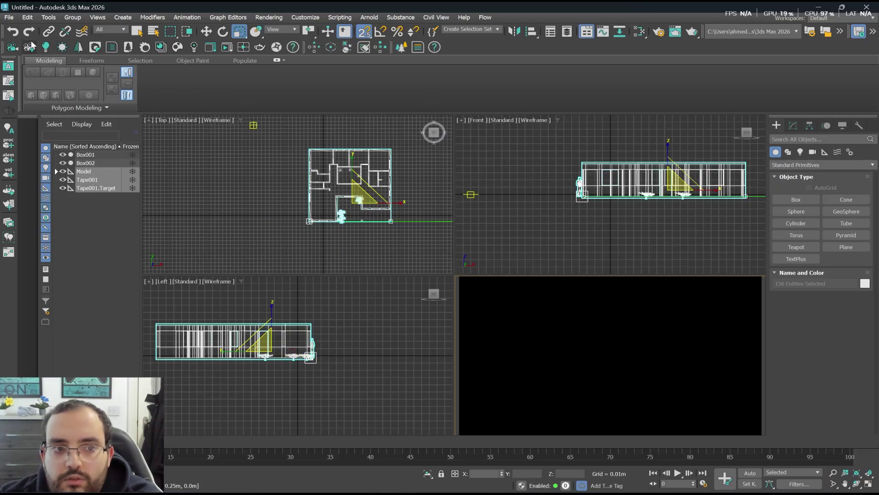
Start a completely new empty scene, discarding all current objects.
{"action": "left_click", "coordinate": [9, 17]}
{"action": "mouse_move", "coordinate": [91, 32]}
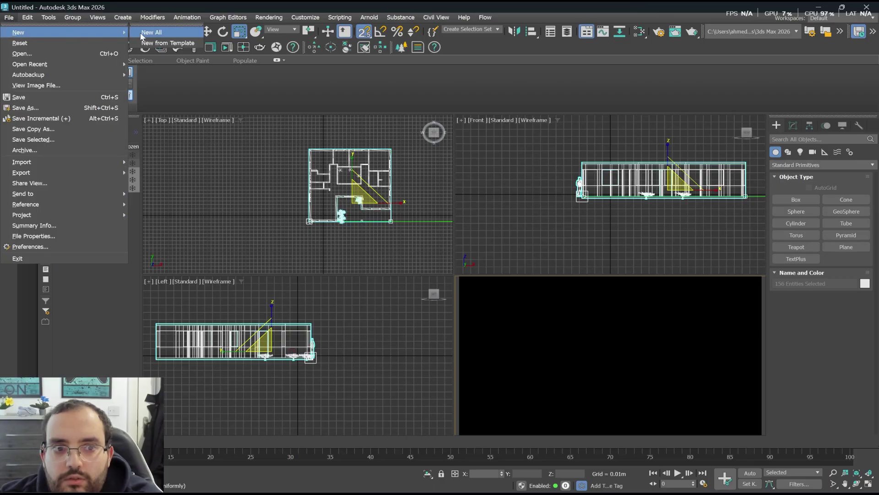
{"action": "left_click", "coordinate": [170, 32]}
{"action": "left_click", "coordinate": [439, 266]}
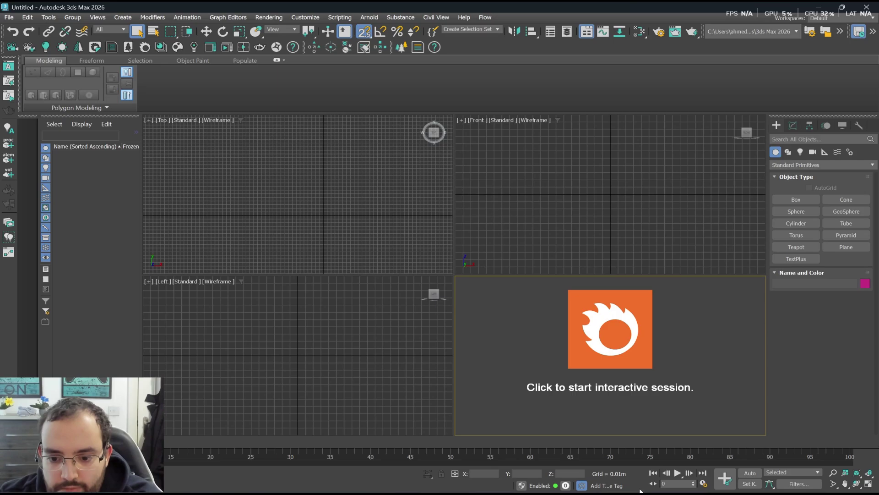
{"action": "mouse_move", "coordinate": [657, 494]}
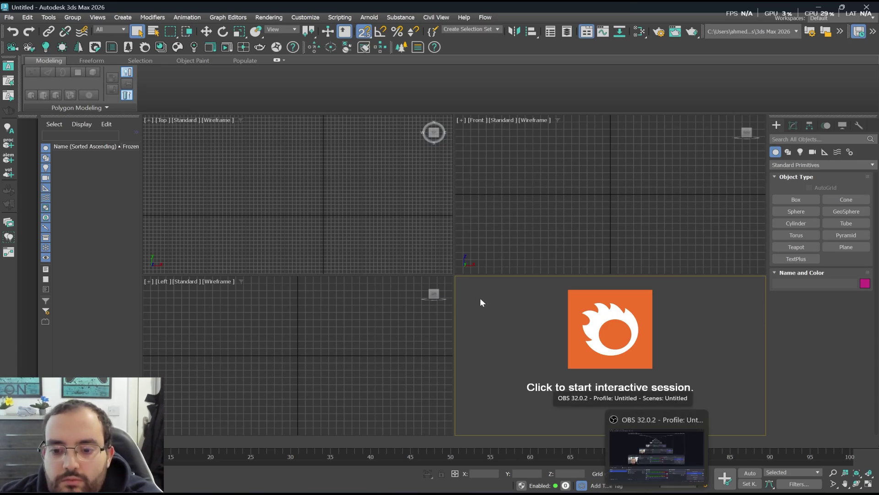
{"action": "left_click", "coordinate": [648, 478]}
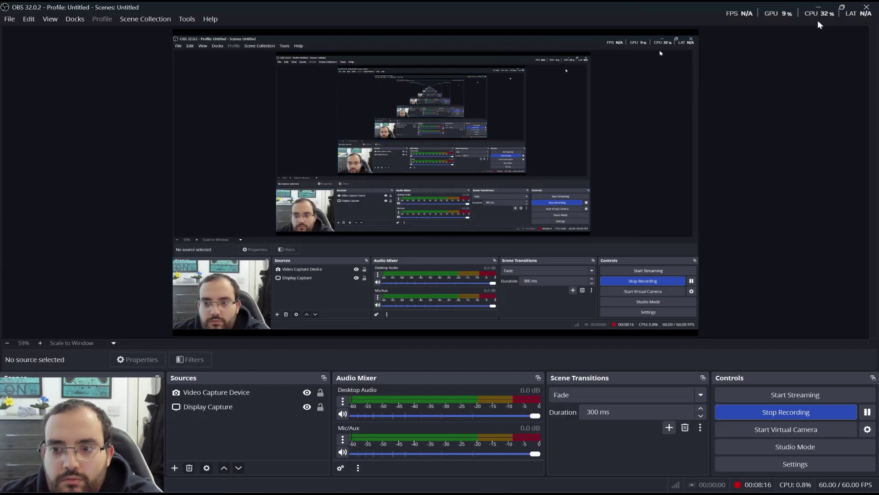
{"action": "key", "text": "alt+Tab"}
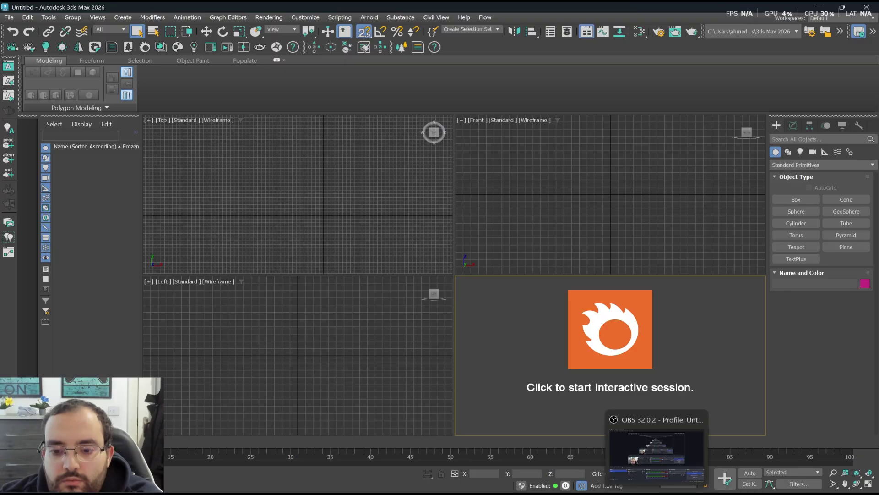
Maximize the Top viewport and turn it into an angled orthographic view.
{"action": "scroll", "coordinate": [360, 238], "scroll_direction": "up", "scroll_amount": 3}
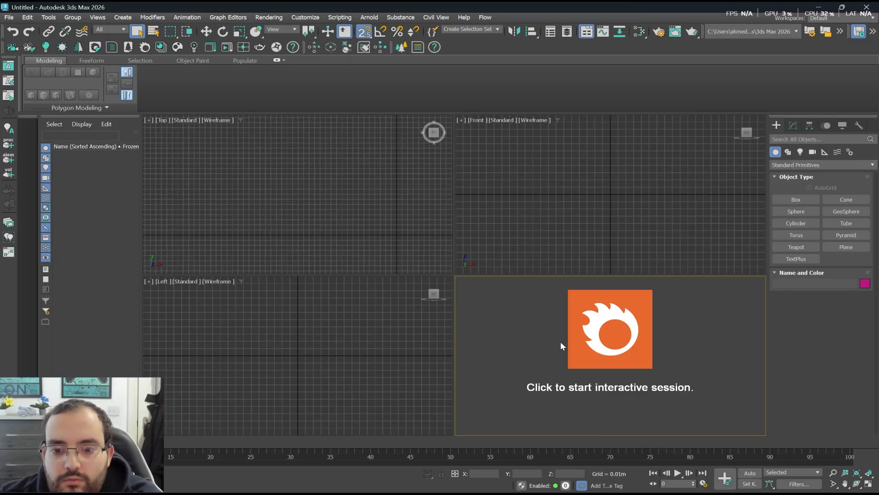
{"action": "scroll", "coordinate": [223, 199], "scroll_direction": "down", "scroll_amount": 5}
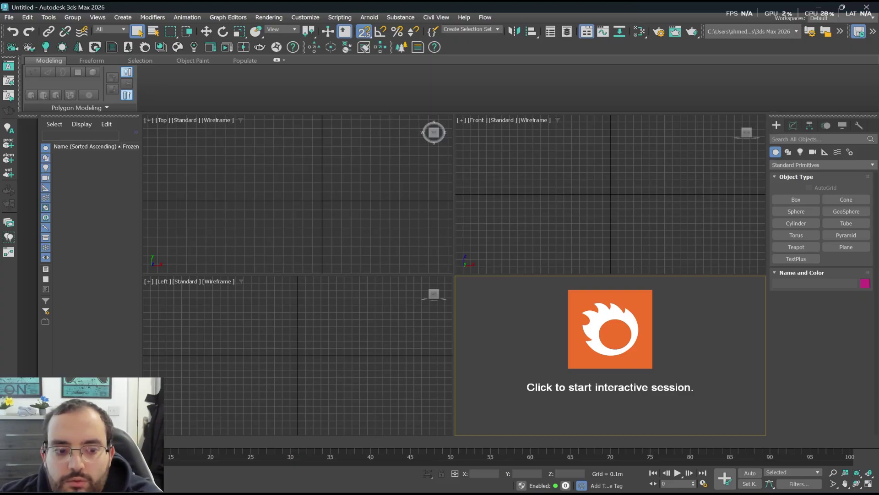
{"action": "key", "text": "alt+w"}
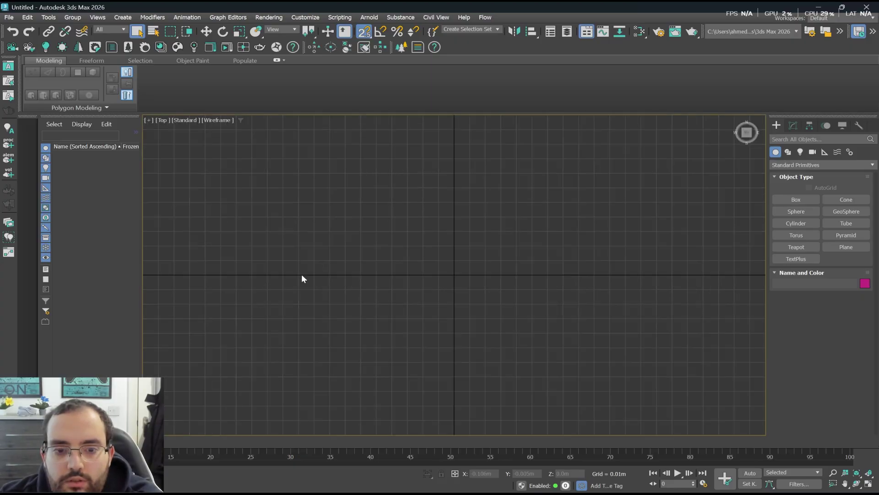
{"action": "left_click", "coordinate": [744, 140]}
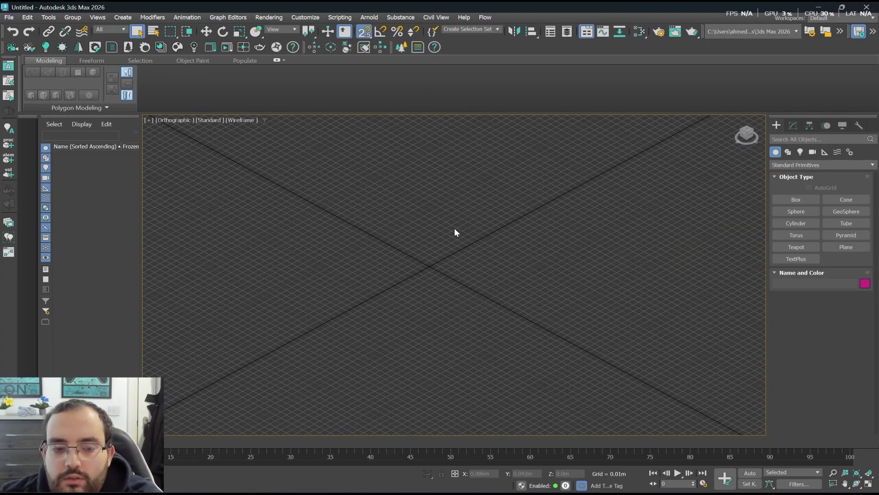
Import the "YouTube Tutorial" FBX file from the Final Outputs folder and confirm the import options.
{"action": "left_click", "coordinate": [9, 17]}
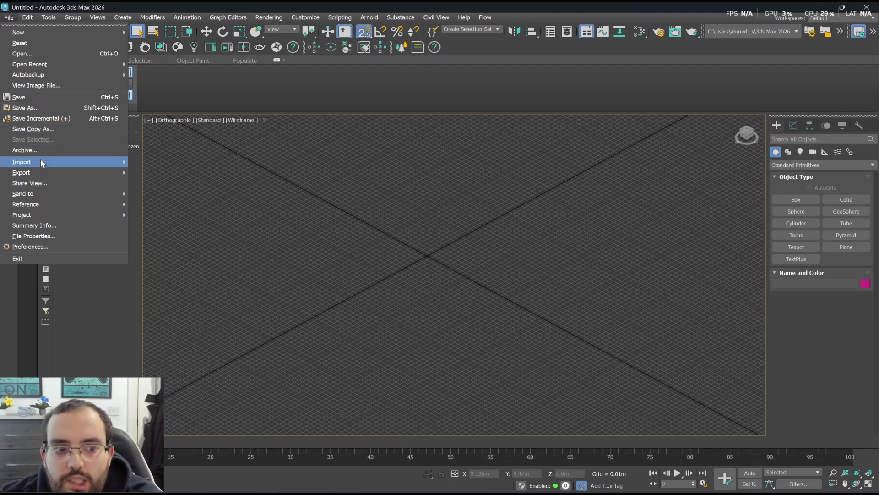
{"action": "mouse_move", "coordinate": [40, 160]}
{"action": "left_click", "coordinate": [155, 165]}
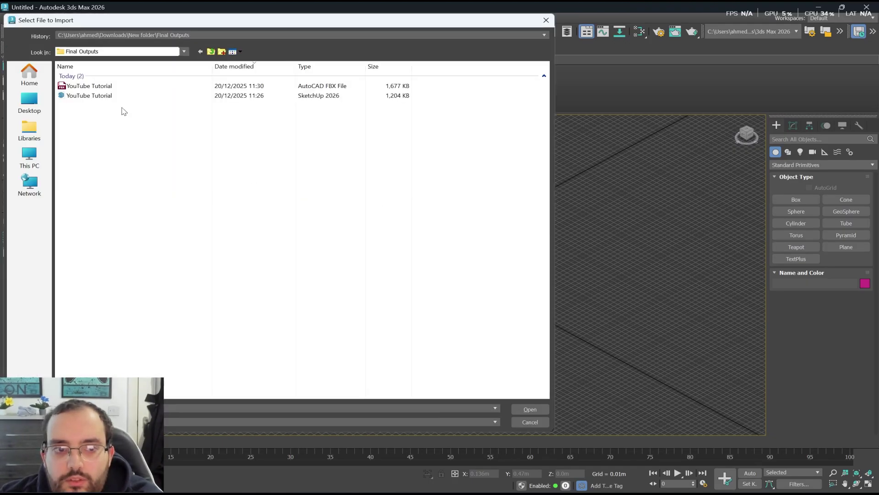
{"action": "left_click", "coordinate": [92, 85]}
{"action": "left_click", "coordinate": [530, 409]}
{"action": "left_click", "coordinate": [486, 331]}
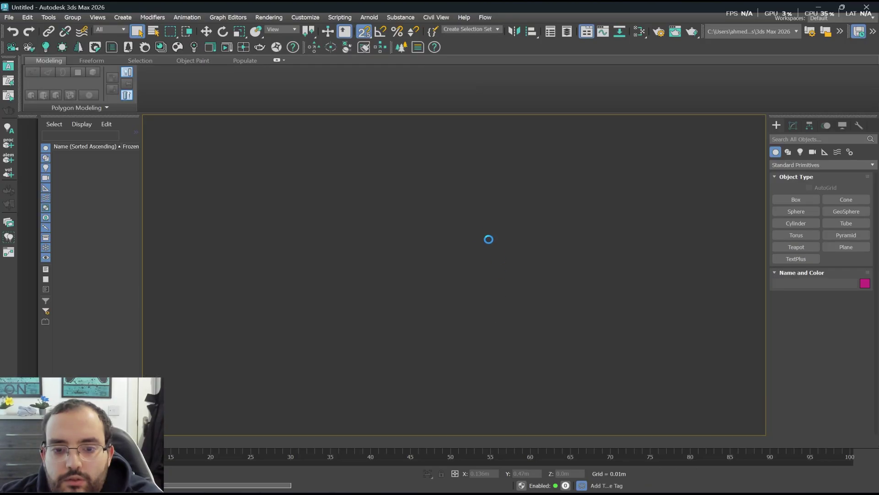
Show the imported house with Default Shading and orbit the view to face its terrace side.
{"action": "scroll", "coordinate": [415, 235], "scroll_direction": "up", "scroll_amount": 5}
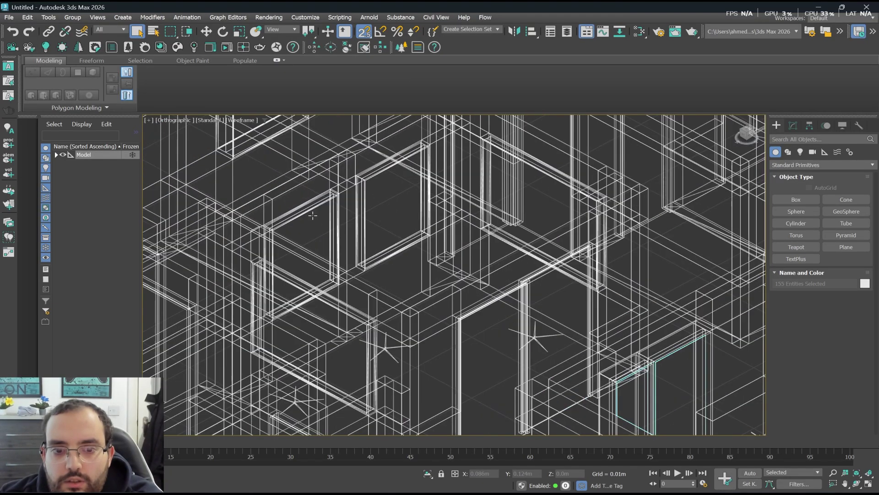
{"action": "scroll", "coordinate": [418, 226], "scroll_direction": "down", "scroll_amount": 7}
{"action": "scroll", "coordinate": [420, 220], "scroll_direction": "up", "scroll_amount": 2}
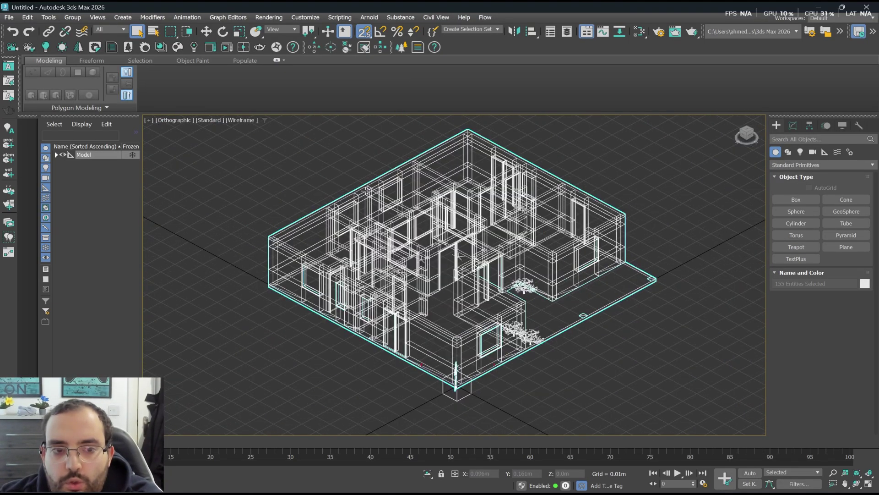
{"action": "left_click", "coordinate": [241, 121]}
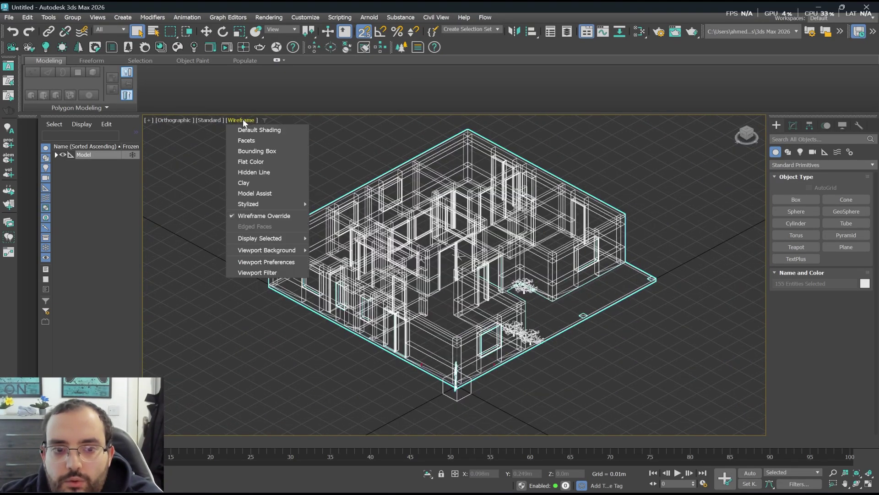
{"action": "left_click", "coordinate": [271, 131]}
{"action": "scroll", "coordinate": [458, 247], "scroll_direction": "down", "scroll_amount": 8}
{"action": "scroll", "coordinate": [458, 248], "scroll_direction": "up", "scroll_amount": 6}
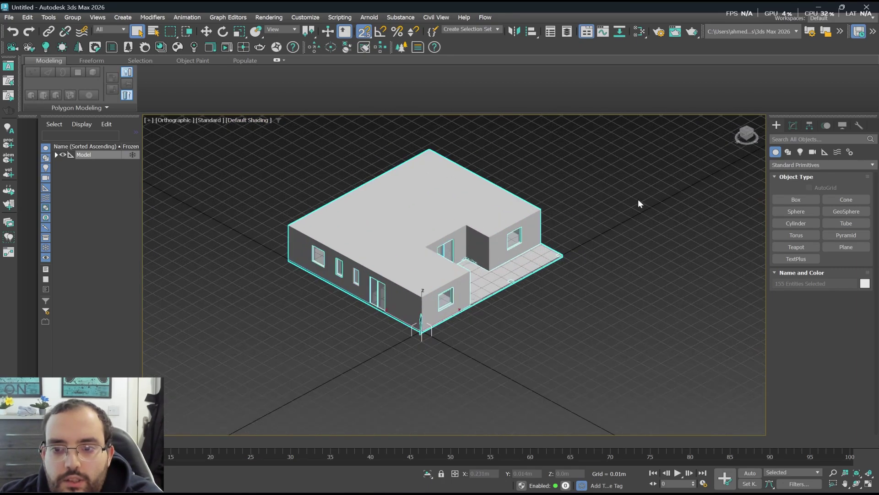
{"action": "left_click_drag", "start_coordinate": [754, 134], "coordinate": [439, 251]}
{"action": "scroll", "coordinate": [439, 251], "scroll_direction": "up", "scroll_amount": 3}
{"action": "scroll", "coordinate": [595, 243], "scroll_direction": "down", "scroll_amount": 1}
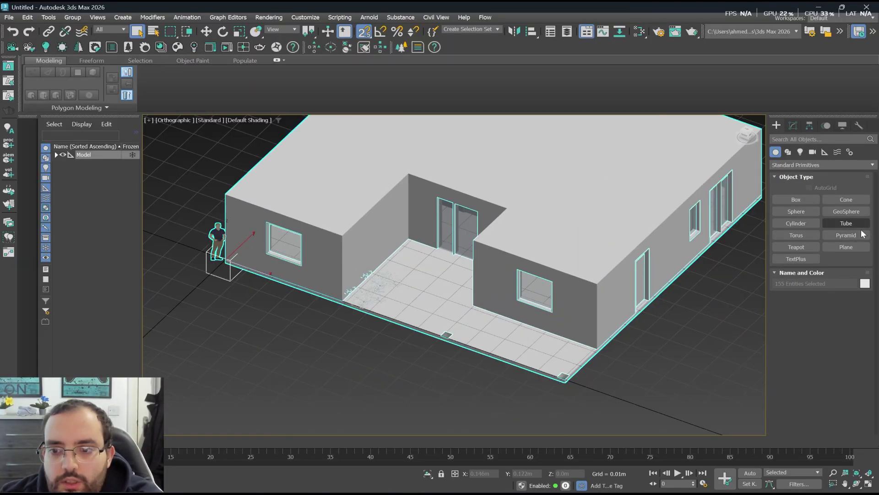
Try to lay a Tape helper along the house's front base edge and turn off its specified length.
{"action": "left_click", "coordinate": [845, 223]}
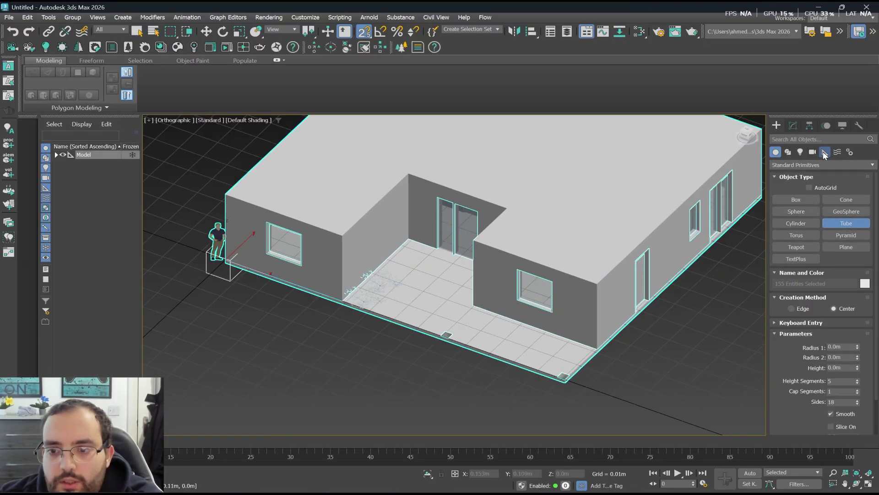
{"action": "left_click", "coordinate": [825, 152]}
{"action": "left_click", "coordinate": [846, 235]}
{"action": "scroll", "coordinate": [220, 258], "scroll_direction": "up", "scroll_amount": 5}
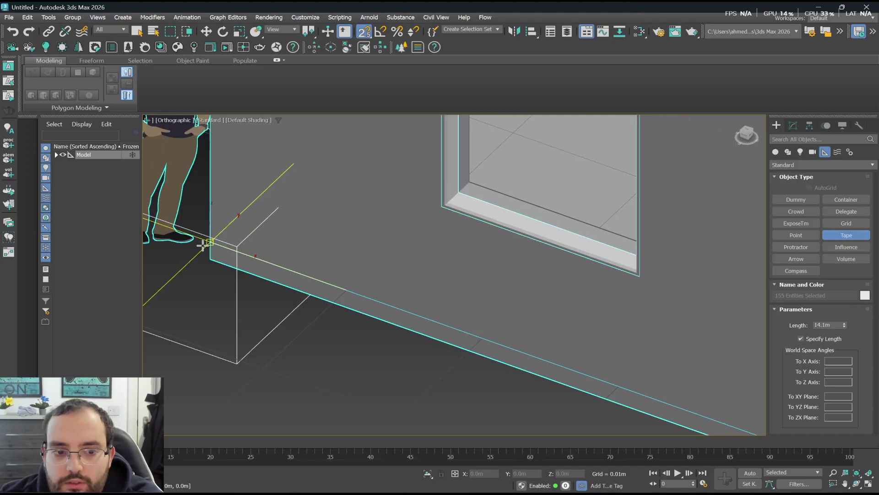
{"action": "left_click_drag", "start_coordinate": [203, 246], "coordinate": [804, 339]}
{"action": "scroll", "coordinate": [189, 198], "scroll_direction": "down", "scroll_amount": 5}
{"action": "scroll", "coordinate": [190, 198], "scroll_direction": "down", "scroll_amount": 5}
{"action": "scroll", "coordinate": [426, 285], "scroll_direction": "up", "scroll_amount": 7}
{"action": "scroll", "coordinate": [460, 278], "scroll_direction": "up", "scroll_amount": 5}
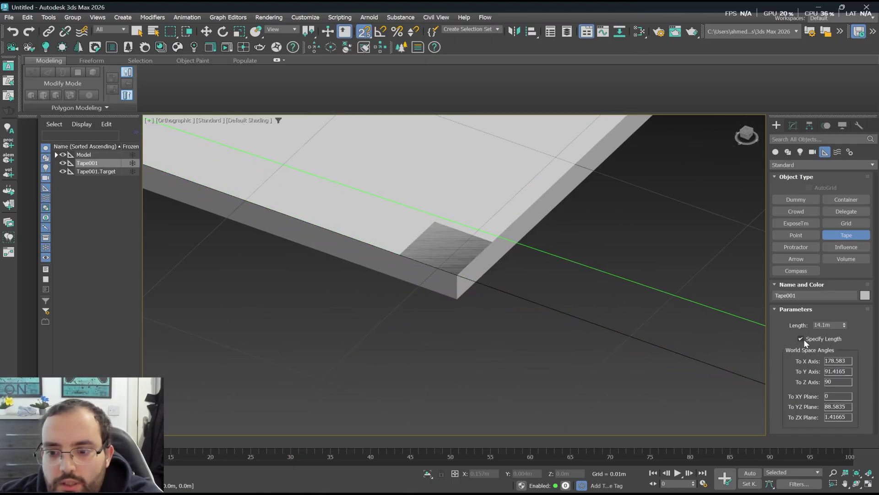
{"action": "left_click", "coordinate": [801, 338]}
{"action": "scroll", "coordinate": [475, 270], "scroll_direction": "down", "scroll_amount": 2}
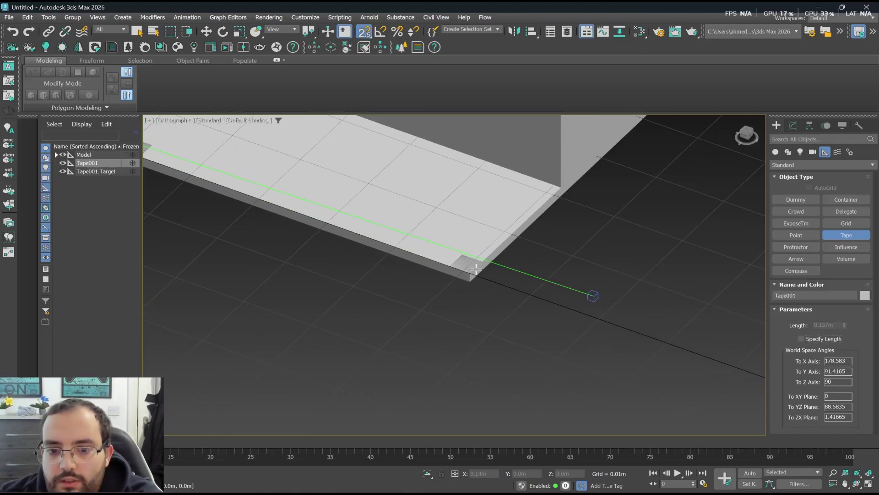
{"action": "right_click", "coordinate": [590, 294]}
Measure the house's front base edge by drawing a Tape helper from the origin corner to the far terrace corner.
{"action": "scroll", "coordinate": [499, 293], "scroll_direction": "down", "scroll_amount": 6}
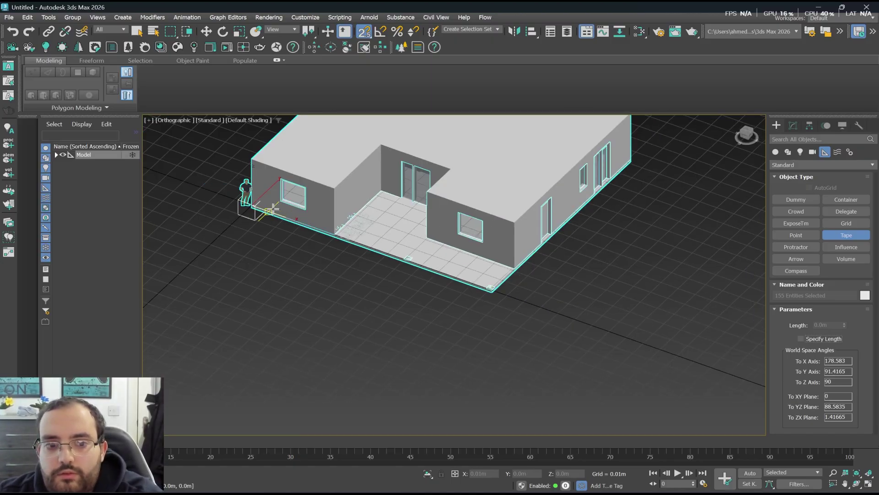
{"action": "scroll", "coordinate": [272, 209], "scroll_direction": "up", "scroll_amount": 5}
{"action": "left_click", "coordinate": [266, 206]}
{"action": "scroll", "coordinate": [290, 275], "scroll_direction": "down", "scroll_amount": 5}
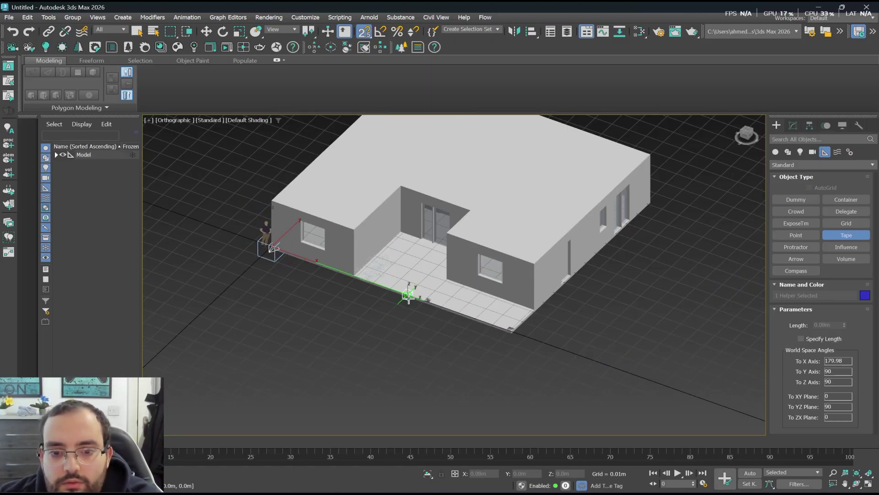
{"action": "scroll", "coordinate": [409, 295], "scroll_direction": "up", "scroll_amount": 8}
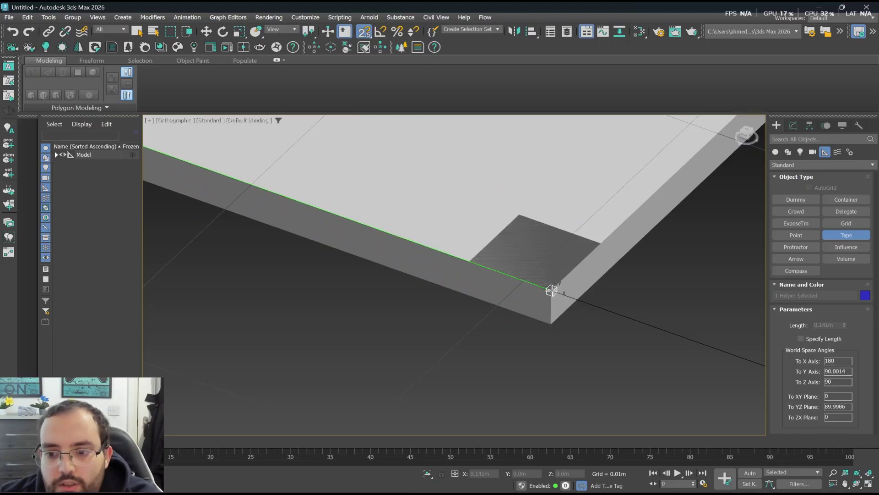
{"action": "left_click", "coordinate": [552, 291]}
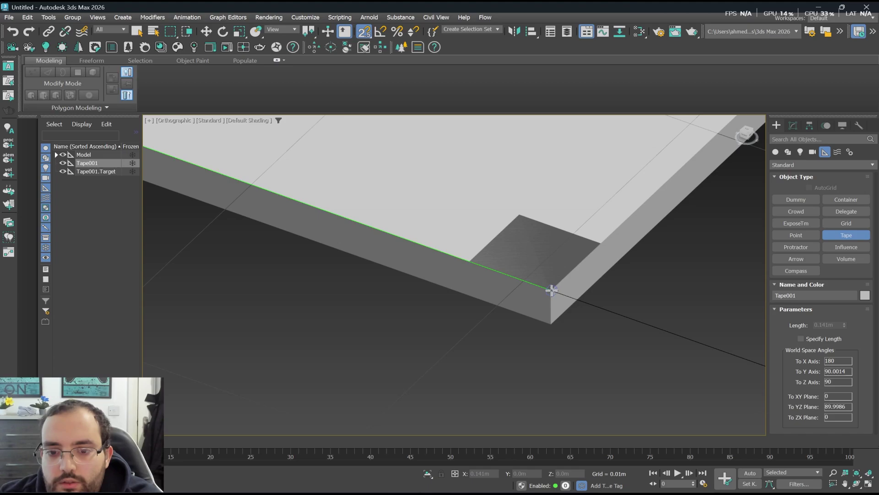
Give the tape a specified length of 14.1 m and find its far end.
{"action": "left_click", "coordinate": [801, 338]}
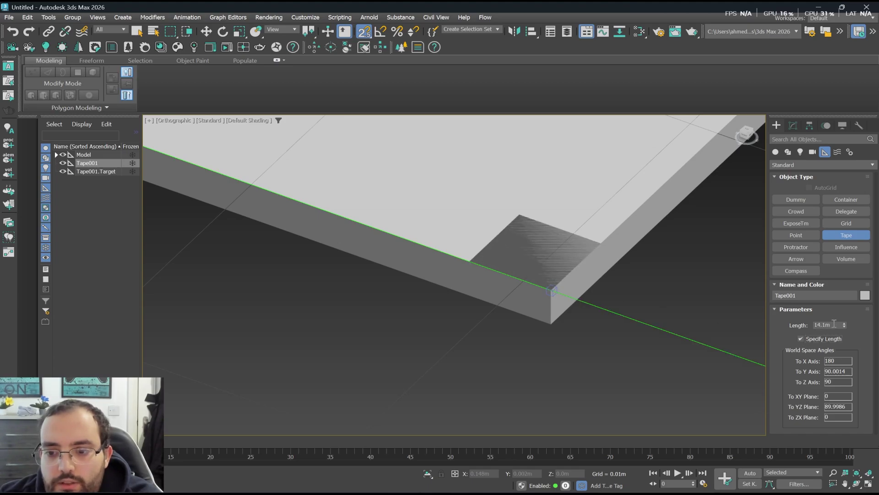
{"action": "scroll", "coordinate": [524, 314], "scroll_direction": "down", "scroll_amount": 10}
{"action": "key", "text": "shift+g"}
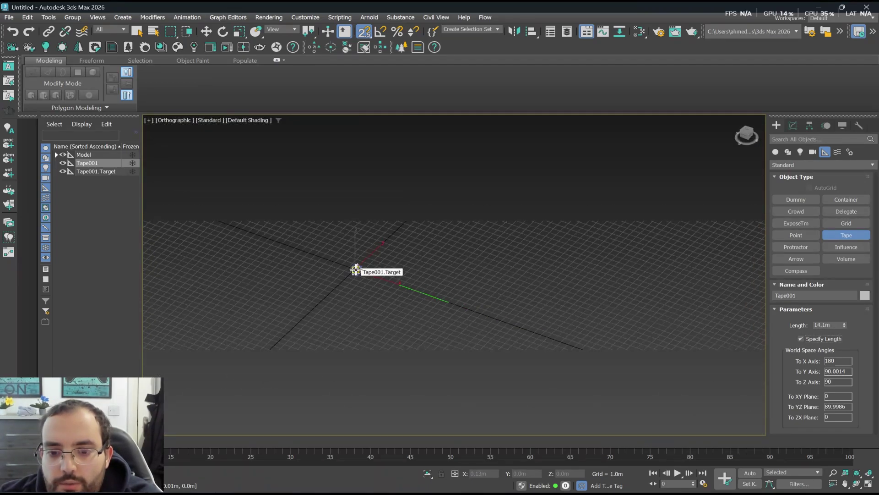
{"action": "scroll", "coordinate": [405, 287], "scroll_direction": "up", "scroll_amount": 8}
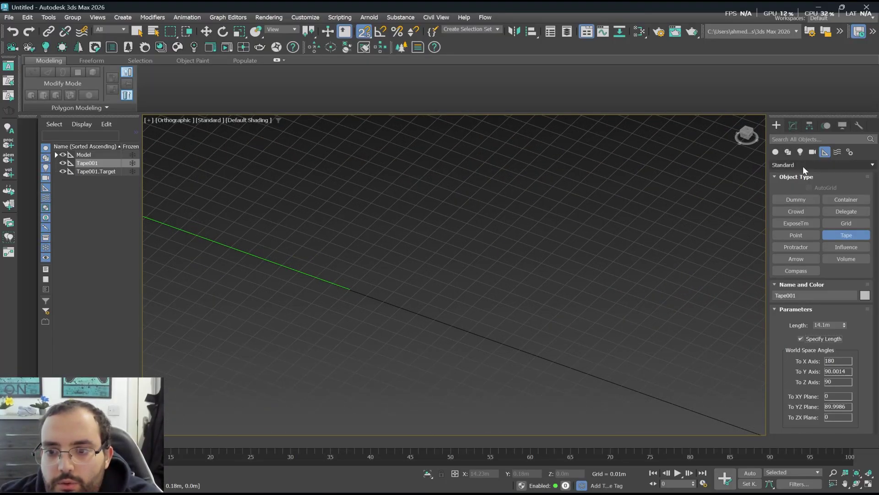
Create a reference box about 2.0 m long, 1.9 m wide and 1.0 m high, starting at the tape's far end.
{"action": "left_click", "coordinate": [775, 152]}
{"action": "left_click", "coordinate": [796, 199]}
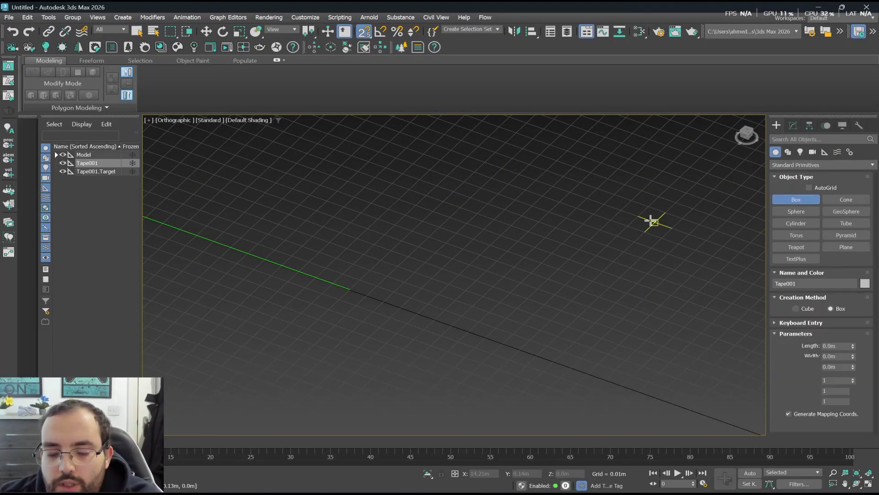
{"action": "left_click_drag", "start_coordinate": [351, 288], "coordinate": [699, 272]}
{"action": "scroll", "coordinate": [494, 293], "scroll_direction": "down", "scroll_amount": 10}
{"action": "scroll", "coordinate": [363, 324], "scroll_direction": "up", "scroll_amount": 5}
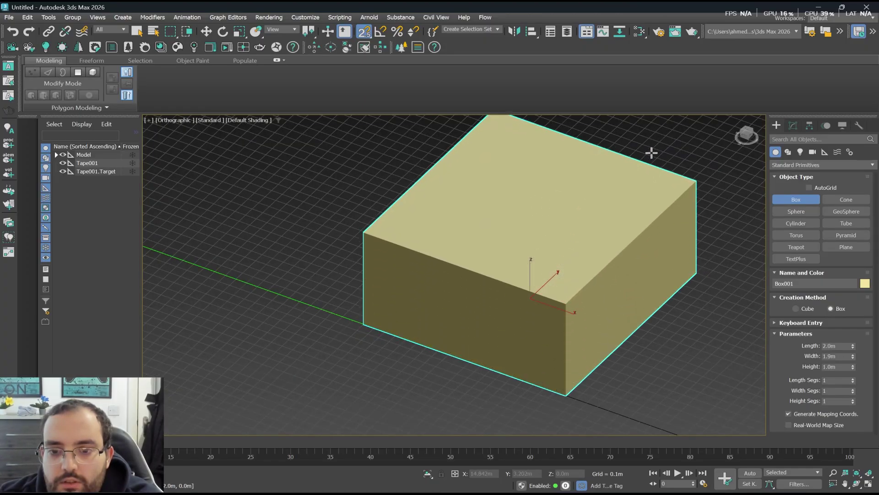
{"action": "left_click", "coordinate": [691, 150]}
Switch to the Top view and delete the tape with its target, keeping the box and the house.
{"action": "scroll", "coordinate": [455, 290], "scroll_direction": "down", "scroll_amount": 8}
{"action": "scroll", "coordinate": [433, 261], "scroll_direction": "up", "scroll_amount": 5}
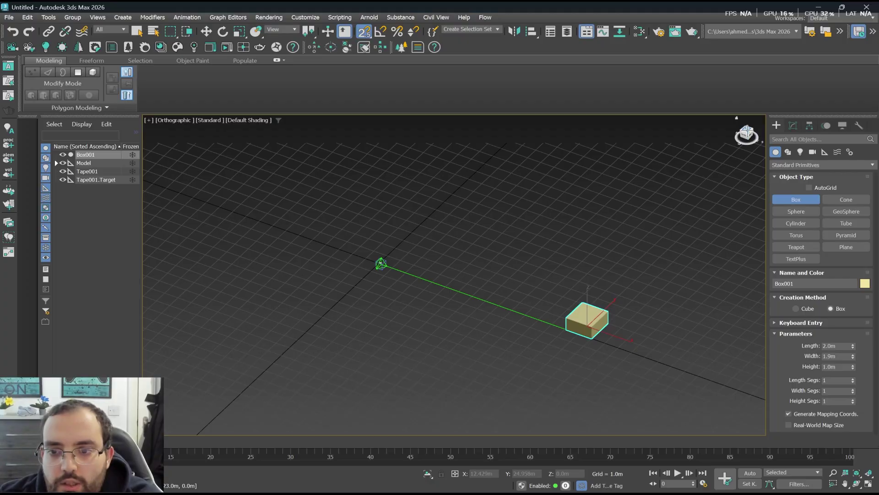
{"action": "left_click", "coordinate": [747, 130]}
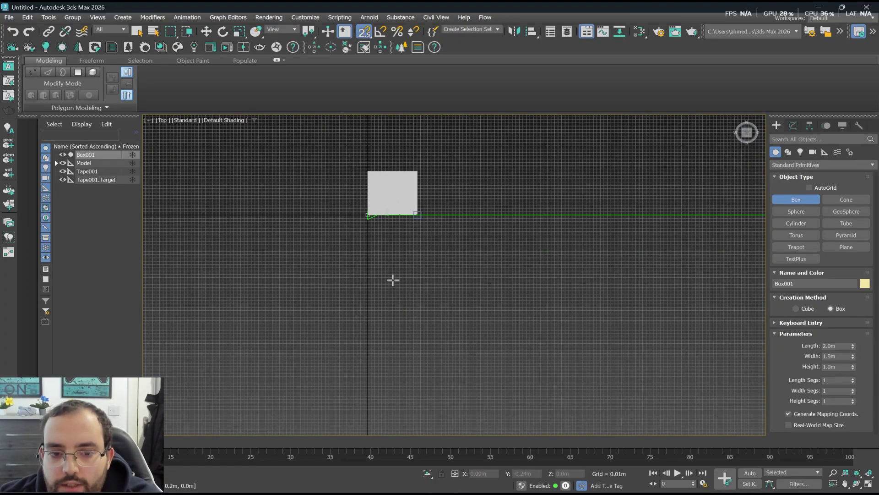
{"action": "scroll", "coordinate": [333, 261], "scroll_direction": "down", "scroll_amount": 3}
{"action": "right_click", "coordinate": [334, 192]}
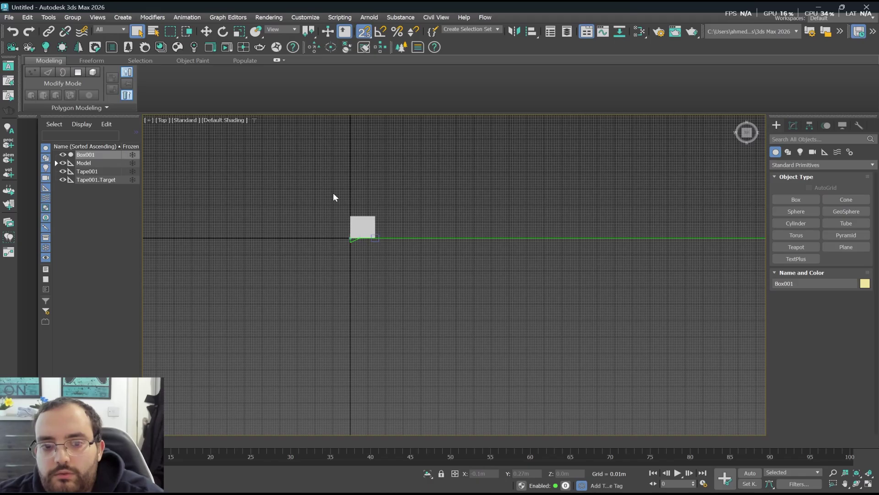
{"action": "scroll", "coordinate": [387, 265], "scroll_direction": "down", "scroll_amount": 8}
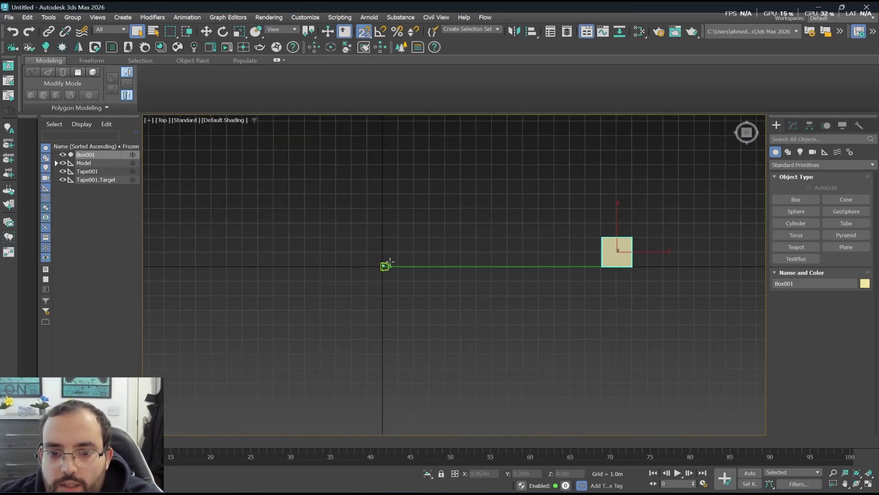
{"action": "scroll", "coordinate": [408, 252], "scroll_direction": "up", "scroll_amount": 5}
{"action": "left_click", "coordinate": [359, 374]}
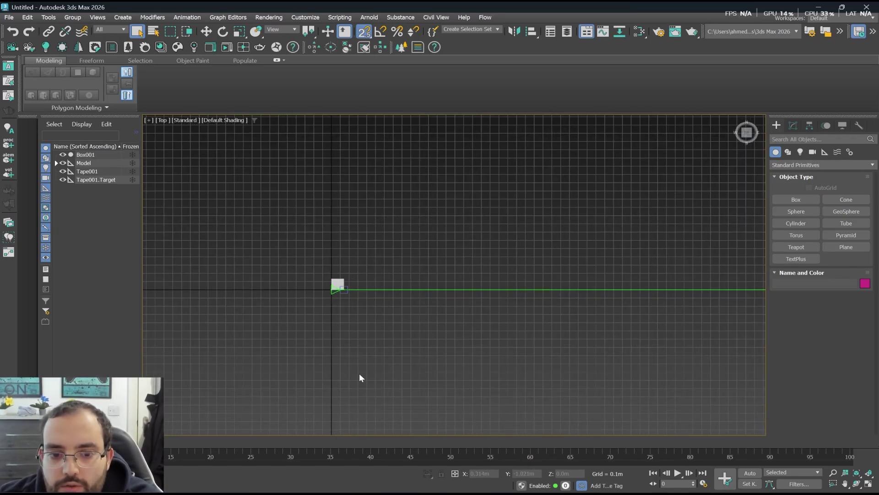
{"action": "left_click", "coordinate": [365, 290]}
{"action": "key", "text": "Delete"}
Scale the house up uniformly until its width roughly matches the distance from the origin to the reference box.
{"action": "scroll", "coordinate": [321, 280], "scroll_direction": "up", "scroll_amount": 5}
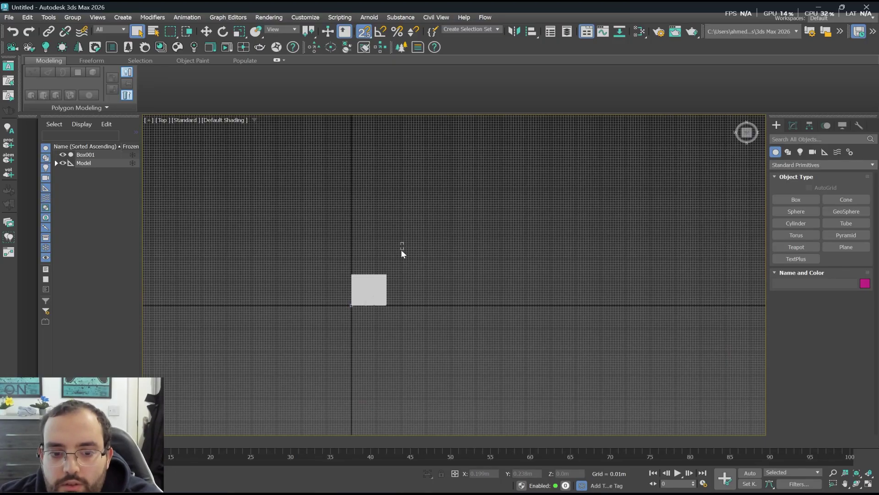
{"action": "left_click", "coordinate": [376, 283]}
{"action": "key", "text": "r"}
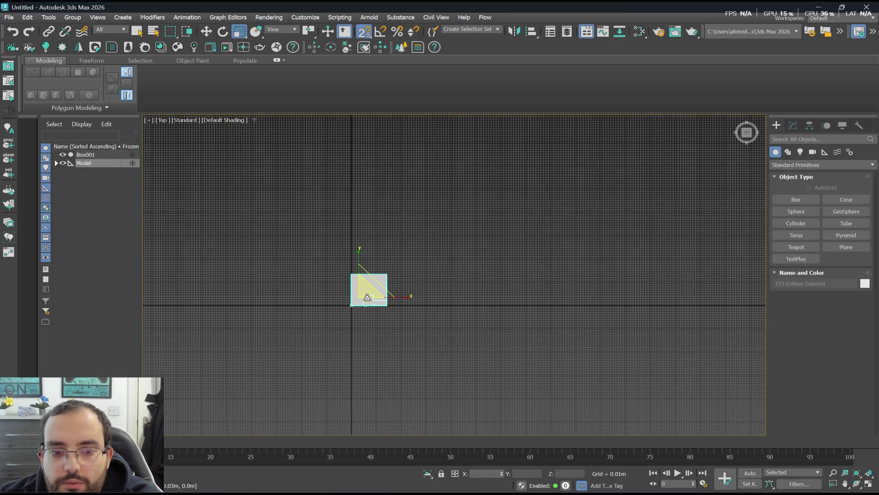
{"action": "left_click_drag", "start_coordinate": [360, 295], "coordinate": [412, 266]}
{"action": "scroll", "coordinate": [275, 316], "scroll_direction": "down", "scroll_amount": 5}
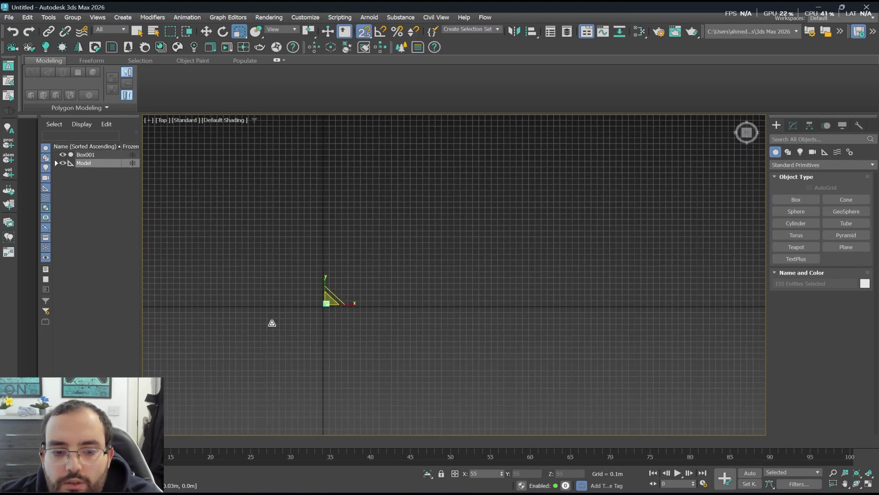
{"action": "left_click_drag", "start_coordinate": [300, 304], "coordinate": [796, 273]}
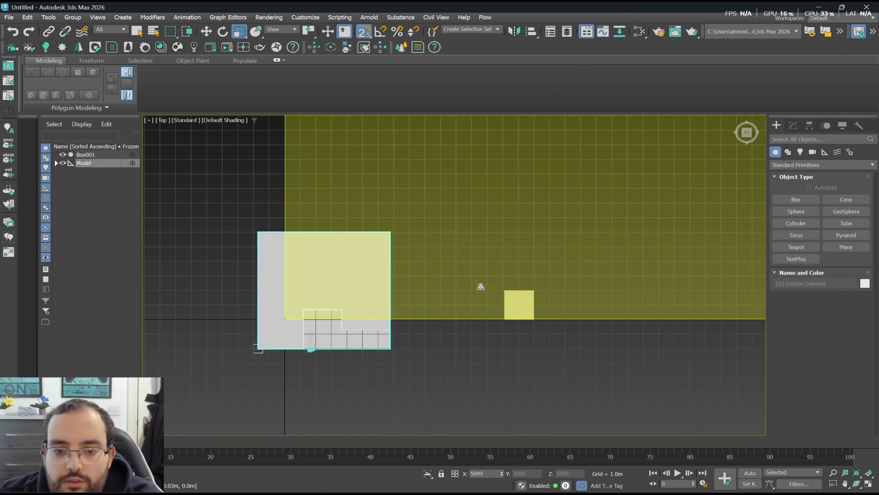
{"action": "left_click_drag", "start_coordinate": [481, 286], "coordinate": [751, 126]}
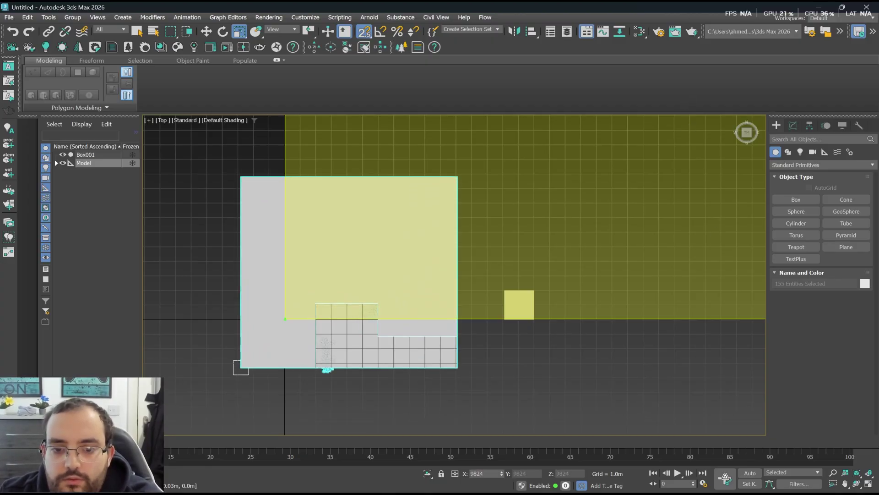
{"action": "left_click_drag", "start_coordinate": [725, 477], "coordinate": [315, 407]}
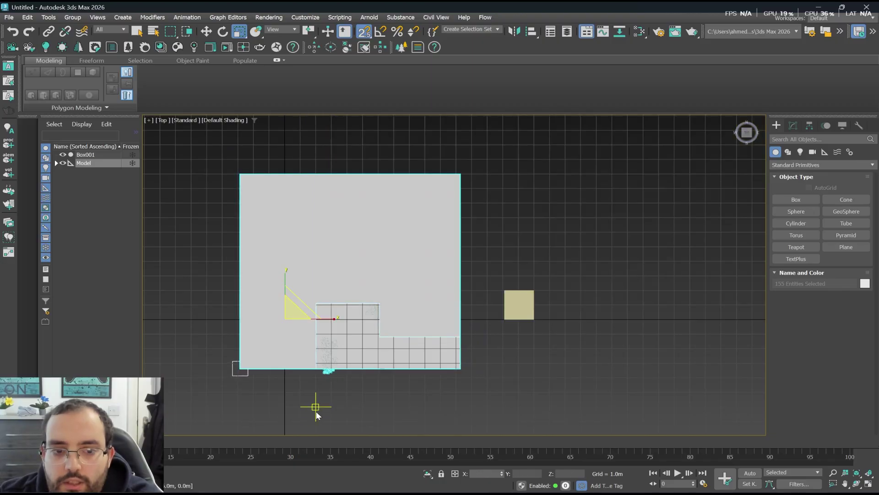
Select all parts of the scaled house and move its lower-left corner to the origin to compare its far edge with the box.
{"action": "left_click", "coordinate": [207, 32]}
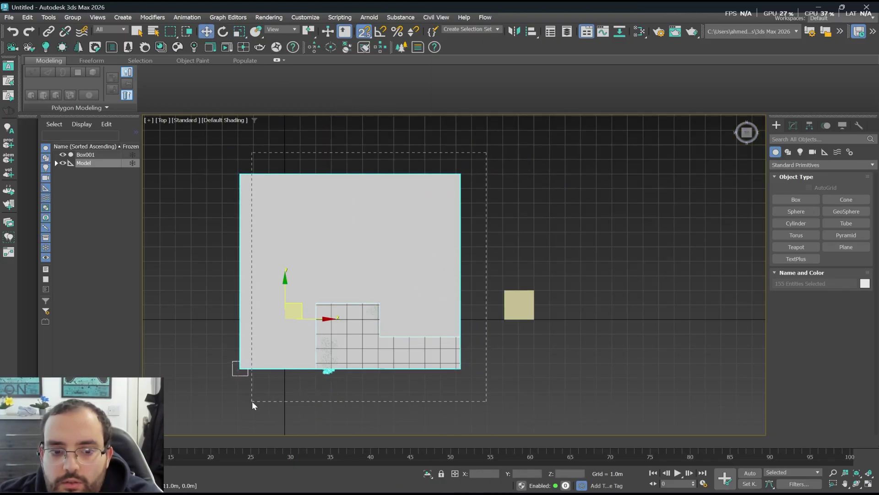
{"action": "left_click_drag", "start_coordinate": [252, 402], "coordinate": [213, 403]}
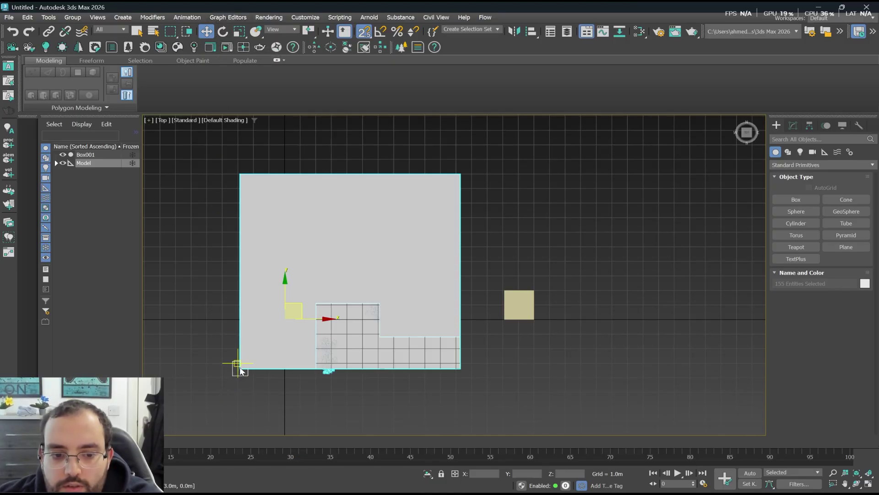
{"action": "left_click", "coordinate": [252, 356]}
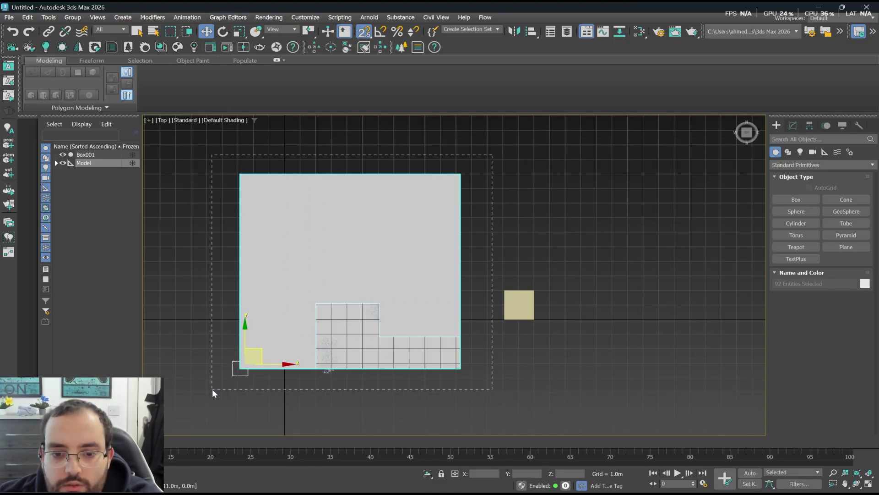
{"action": "left_click_drag", "start_coordinate": [213, 389], "coordinate": [213, 389]}
{"action": "left_click_drag", "start_coordinate": [280, 319], "coordinate": [327, 271]}
{"action": "left_click", "coordinate": [328, 270]}
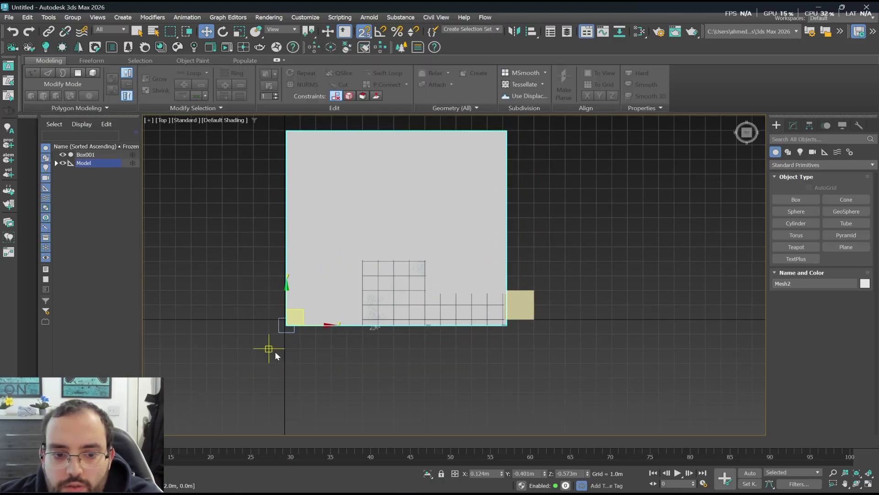
{"action": "scroll", "coordinate": [291, 299], "scroll_direction": "up", "scroll_amount": 5}
{"action": "scroll", "coordinate": [291, 302], "scroll_direction": "down", "scroll_amount": 5}
{"action": "scroll", "coordinate": [292, 299], "scroll_direction": "up", "scroll_amount": 2}
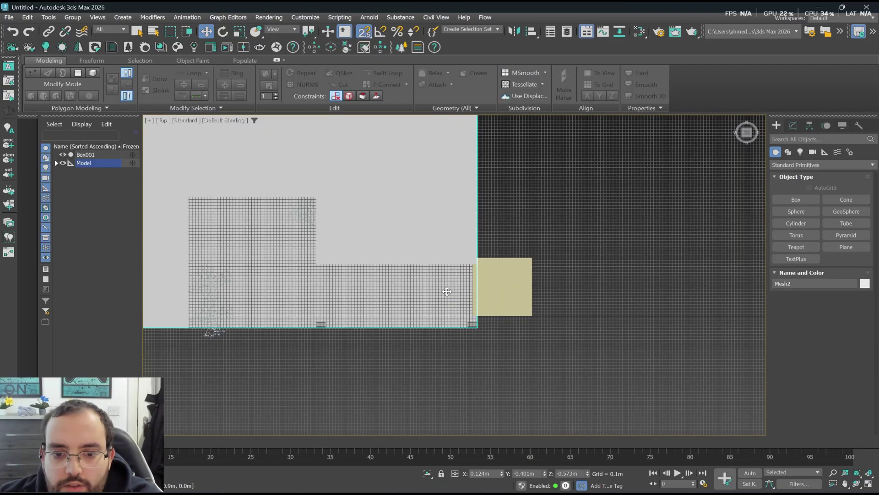
{"action": "scroll", "coordinate": [507, 265], "scroll_direction": "up", "scroll_amount": 4}
{"action": "scroll", "coordinate": [430, 254], "scroll_direction": "down", "scroll_amount": 5}
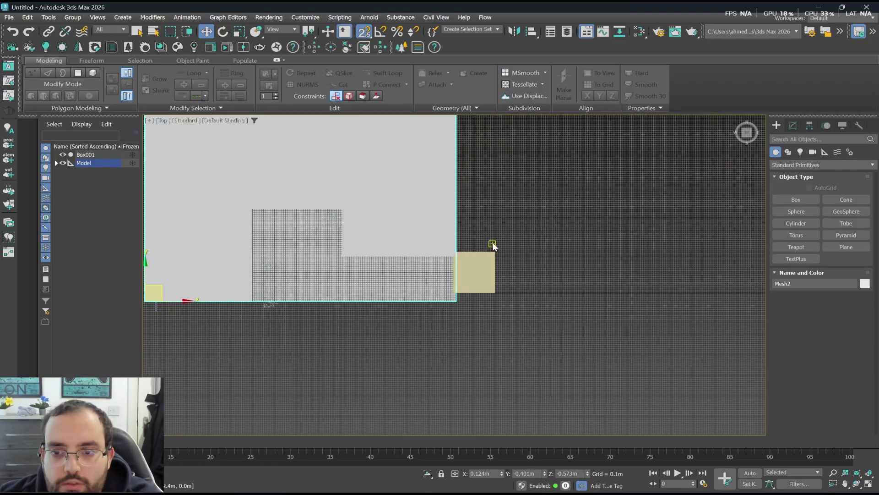
Try to draw a Tape with a specified 14.1 m length along the front base edge of the house.
{"action": "left_click_drag", "start_coordinate": [747, 133], "coordinate": [751, 174]}
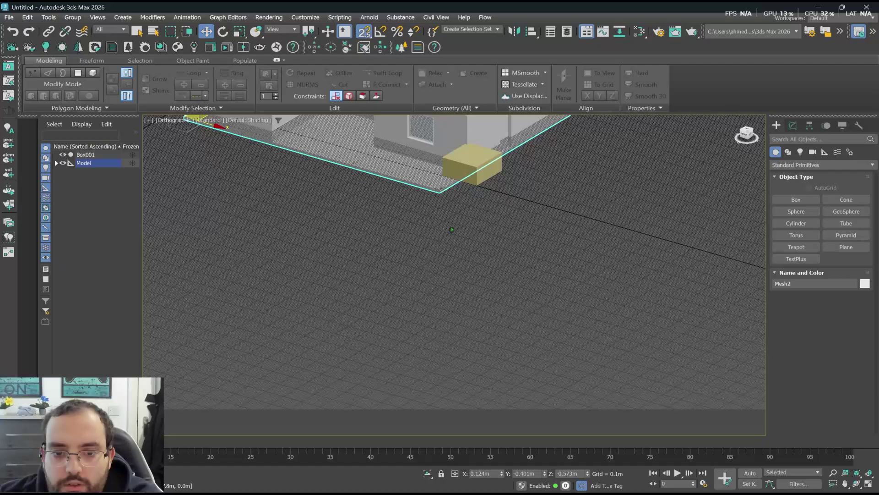
{"action": "scroll", "coordinate": [460, 302], "scroll_direction": "down", "scroll_amount": 5}
{"action": "scroll", "coordinate": [349, 226], "scroll_direction": "up", "scroll_amount": 5}
{"action": "scroll", "coordinate": [348, 226], "scroll_direction": "up", "scroll_amount": 4}
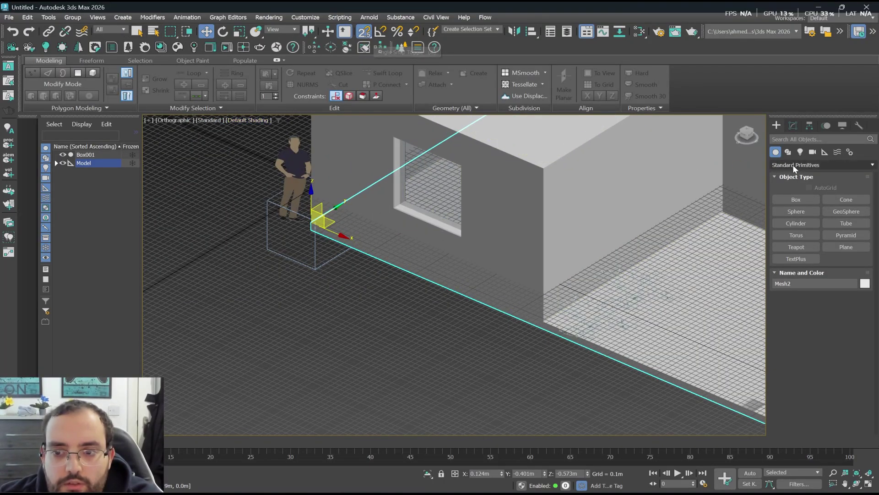
{"action": "left_click", "coordinate": [825, 152]}
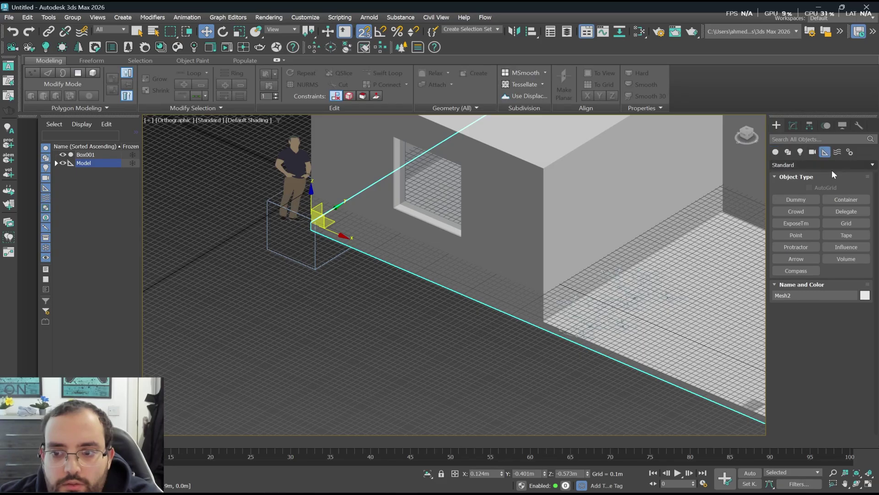
{"action": "left_click", "coordinate": [855, 235]}
{"action": "scroll", "coordinate": [330, 226], "scroll_direction": "up", "scroll_amount": 5}
{"action": "scroll", "coordinate": [330, 225], "scroll_direction": "up", "scroll_amount": 2}
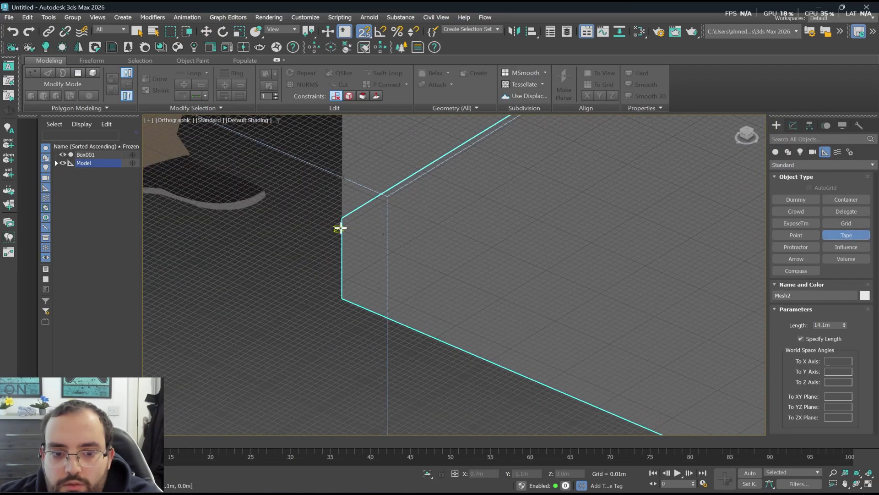
{"action": "left_click_drag", "start_coordinate": [342, 220], "coordinate": [573, 326]}
{"action": "scroll", "coordinate": [229, 179], "scroll_direction": "down", "scroll_amount": 5}
{"action": "left_click_drag", "start_coordinate": [573, 326], "coordinate": [577, 335]}
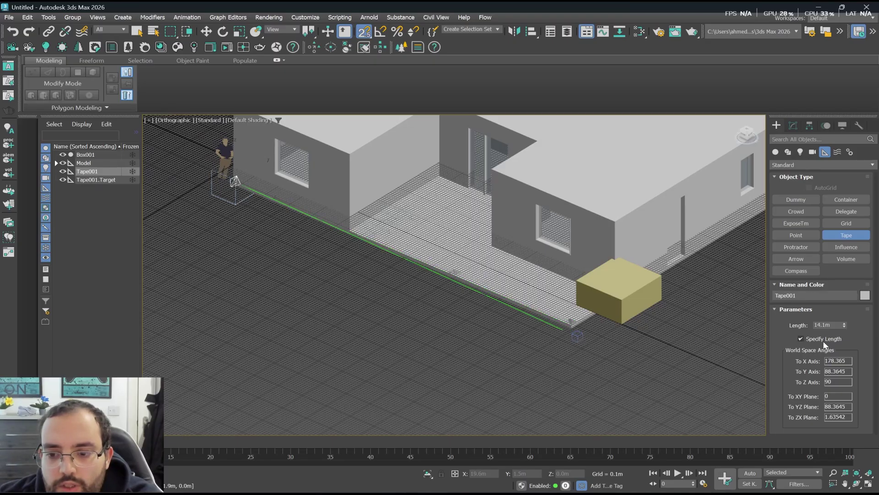
{"action": "right_click", "coordinate": [590, 331]}
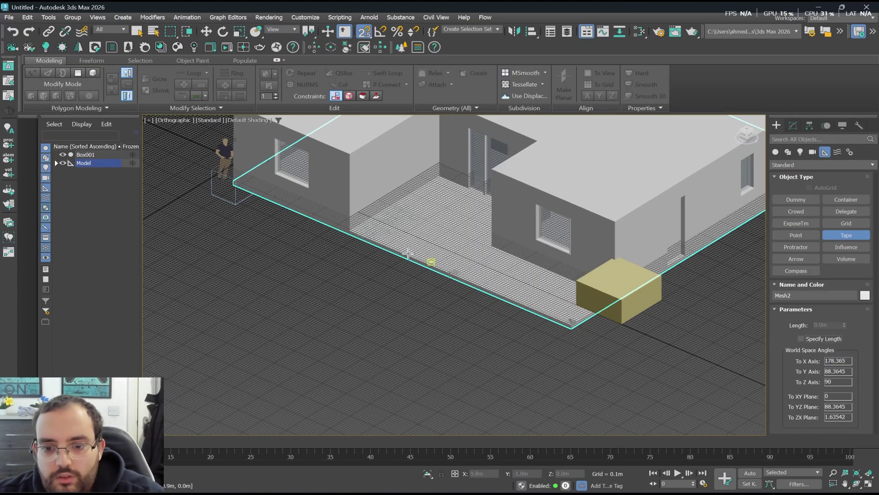
Measure the width of the house with a free-length Tape drawn corner to corner along the front edge of its base slab.
{"action": "scroll", "coordinate": [252, 189], "scroll_direction": "up", "scroll_amount": 5}
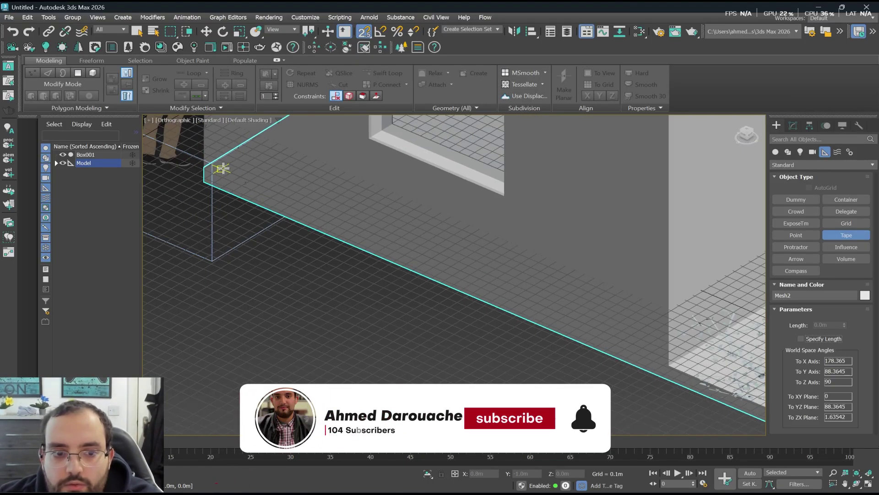
{"action": "left_click_drag", "start_coordinate": [203, 170], "coordinate": [703, 414]}
{"action": "scroll", "coordinate": [455, 275], "scroll_direction": "down", "scroll_amount": 5}
{"action": "scroll", "coordinate": [530, 320], "scroll_direction": "up", "scroll_amount": 10}
{"action": "scroll", "coordinate": [452, 259], "scroll_direction": "down", "scroll_amount": 6}
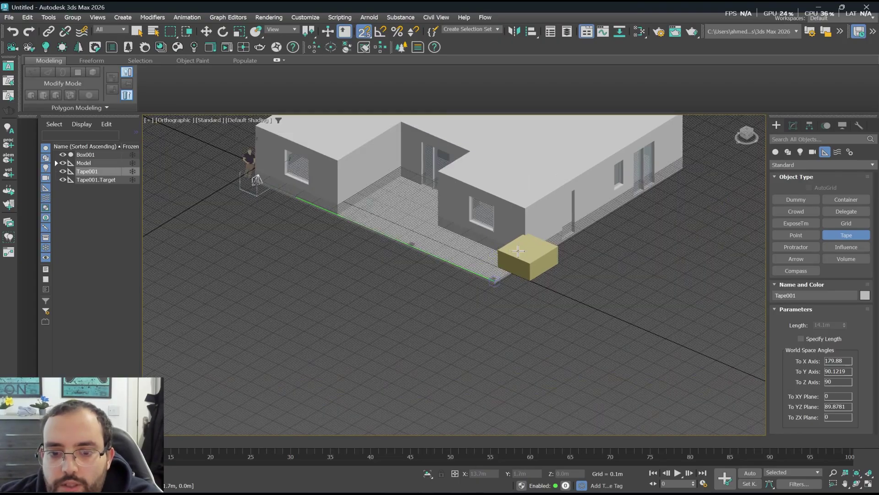
{"action": "scroll", "coordinate": [453, 251], "scroll_direction": "up", "scroll_amount": 5}
{"action": "scroll", "coordinate": [454, 251], "scroll_direction": "up", "scroll_amount": 4}
{"action": "scroll", "coordinate": [442, 252], "scroll_direction": "down", "scroll_amount": 3}
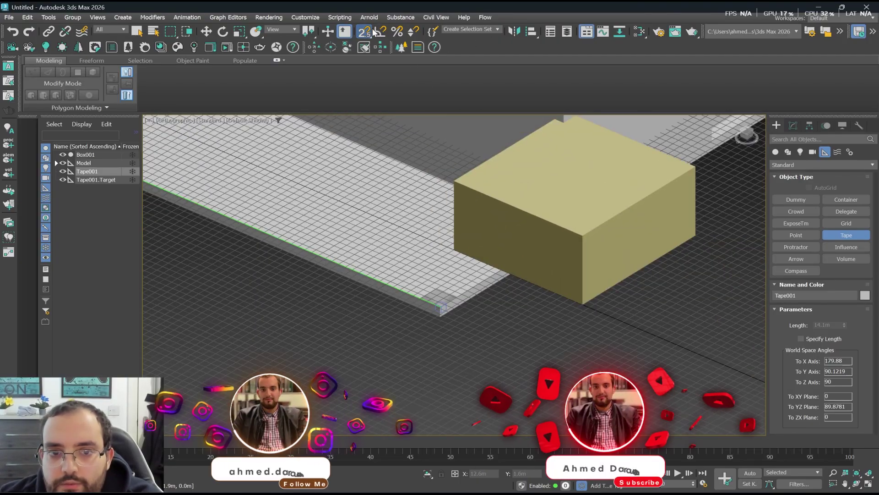
{"action": "scroll", "coordinate": [471, 229], "scroll_direction": "up", "scroll_amount": 3}
{"action": "scroll", "coordinate": [483, 238], "scroll_direction": "down", "scroll_amount": 5}
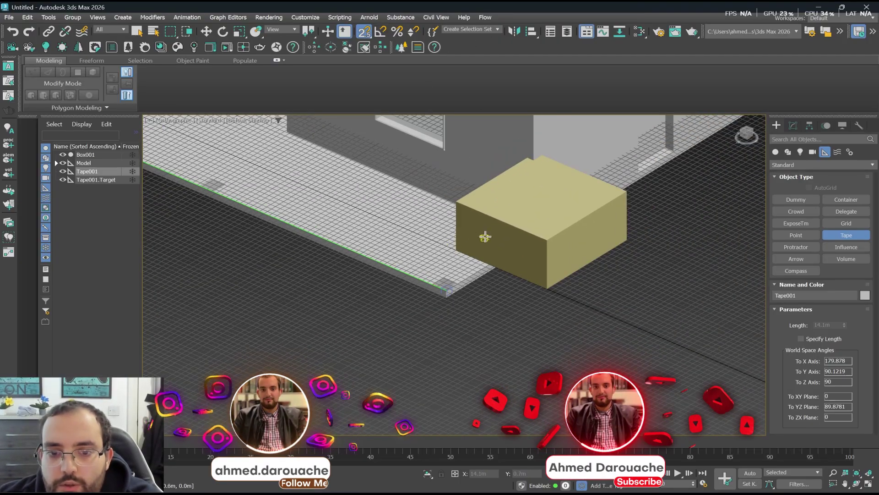
{"action": "right_click", "coordinate": [523, 284]}
Examine the scaled house, the tape and the reference box from several angles and distances, checking the base against the grid.
{"action": "scroll", "coordinate": [521, 287], "scroll_direction": "down", "scroll_amount": 2}
{"action": "scroll", "coordinate": [508, 300], "scroll_direction": "down", "scroll_amount": 5}
{"action": "scroll", "coordinate": [504, 261], "scroll_direction": "up", "scroll_amount": 3}
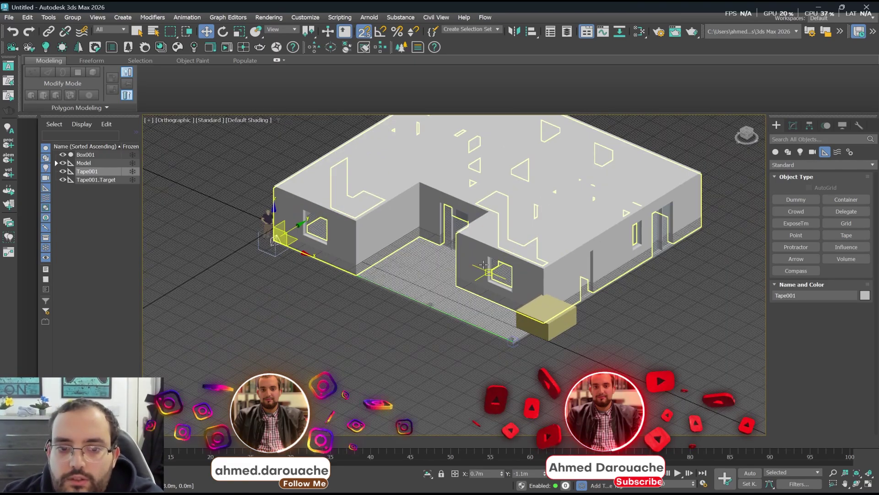
{"action": "scroll", "coordinate": [513, 275], "scroll_direction": "down", "scroll_amount": 2}
{"action": "scroll", "coordinate": [467, 220], "scroll_direction": "up", "scroll_amount": 4}
{"action": "scroll", "coordinate": [463, 206], "scroll_direction": "down", "scroll_amount": 2}
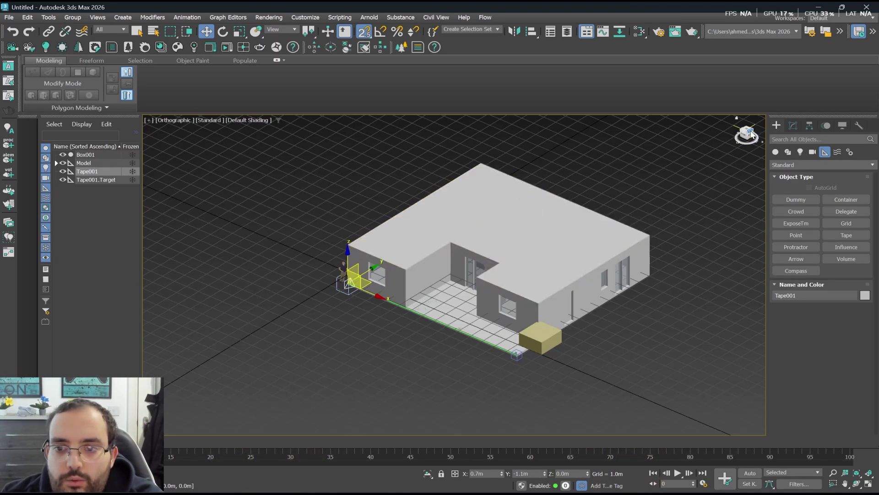
{"action": "mouse_move", "coordinate": [749, 133]}
{"action": "left_mouse_down"}
{"action": "mouse_move", "coordinate": [747, 122]}
{"action": "mouse_move", "coordinate": [742, 133]}
{"action": "left_mouse_up"}
{"action": "scroll", "coordinate": [485, 238], "scroll_direction": "down", "scroll_amount": 5}
{"action": "scroll", "coordinate": [512, 234], "scroll_direction": "up", "scroll_amount": 8}
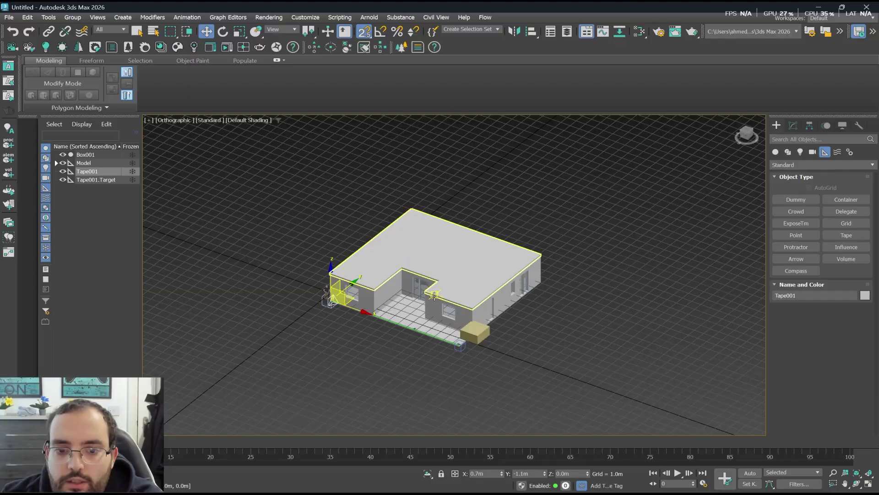
{"action": "left_click_drag", "start_coordinate": [747, 133], "coordinate": [747, 134]}
{"action": "scroll", "coordinate": [541, 222], "scroll_direction": "down", "scroll_amount": 4}
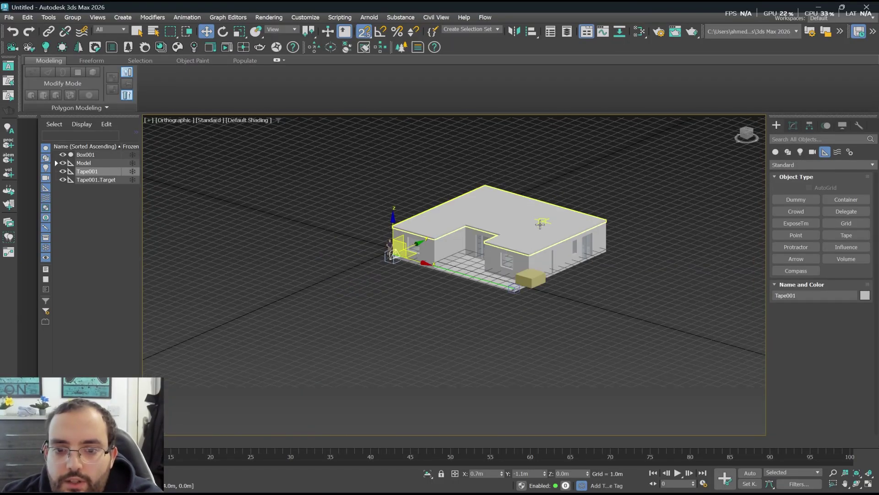
{"action": "scroll", "coordinate": [538, 223], "scroll_direction": "up", "scroll_amount": 6}
{"action": "scroll", "coordinate": [481, 203], "scroll_direction": "down", "scroll_amount": 4}
{"action": "scroll", "coordinate": [481, 202], "scroll_direction": "up", "scroll_amount": 4}
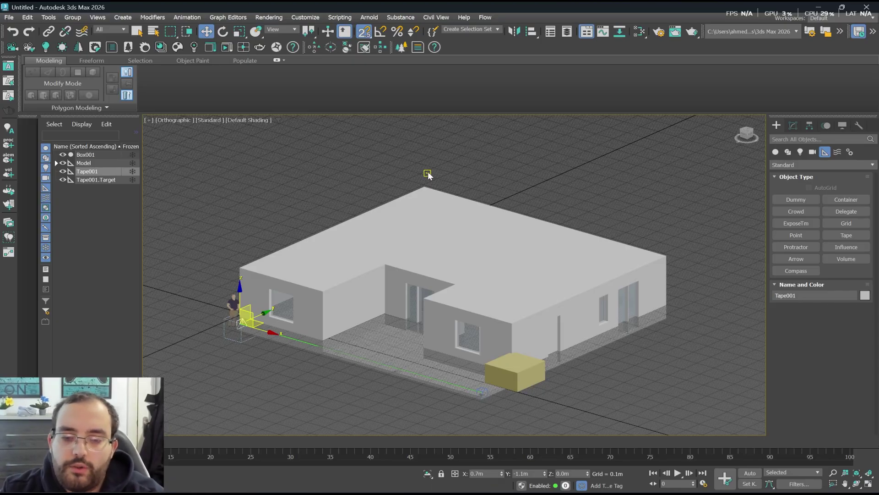
Select the house, reference box and tape together and raise them vertically with snapping off until the house's base clears the grid.
{"action": "scroll", "coordinate": [463, 169], "scroll_direction": "down", "scroll_amount": 3}
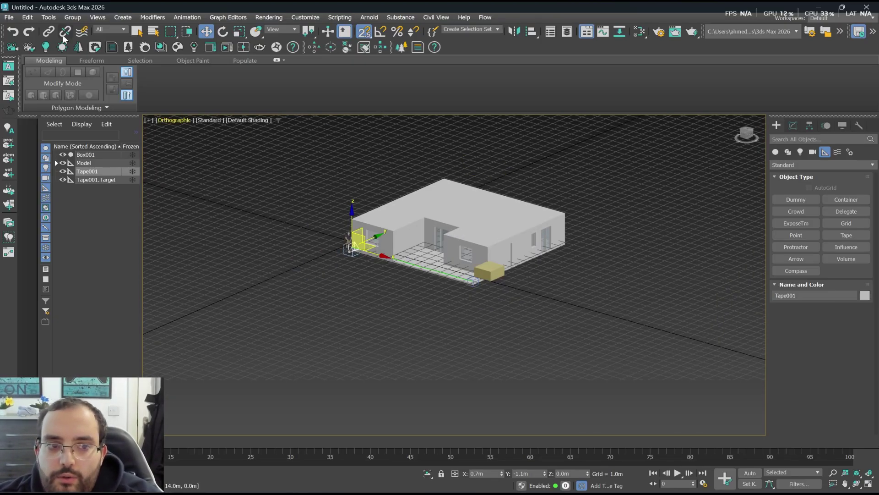
{"action": "left_click", "coordinate": [137, 31]}
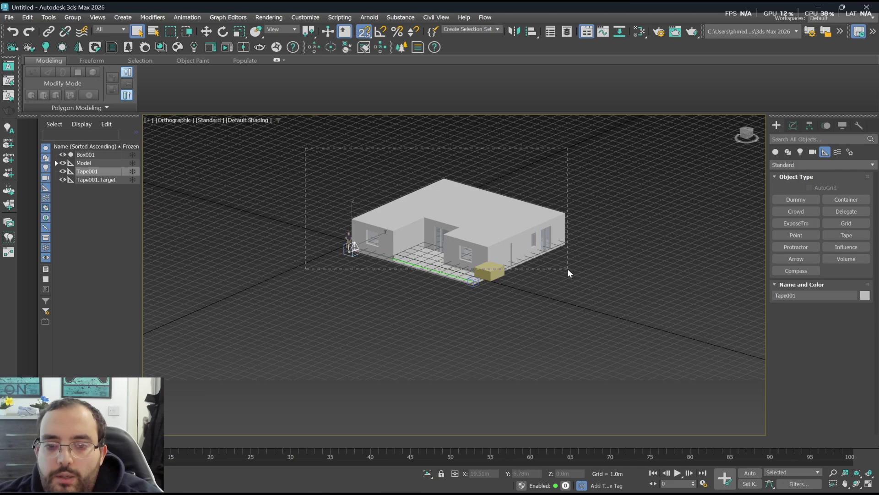
{"action": "left_click_drag", "start_coordinate": [568, 268], "coordinate": [568, 269]}
{"action": "scroll", "coordinate": [363, 241], "scroll_direction": "up", "scroll_amount": 5}
{"action": "left_click", "coordinate": [204, 32]}
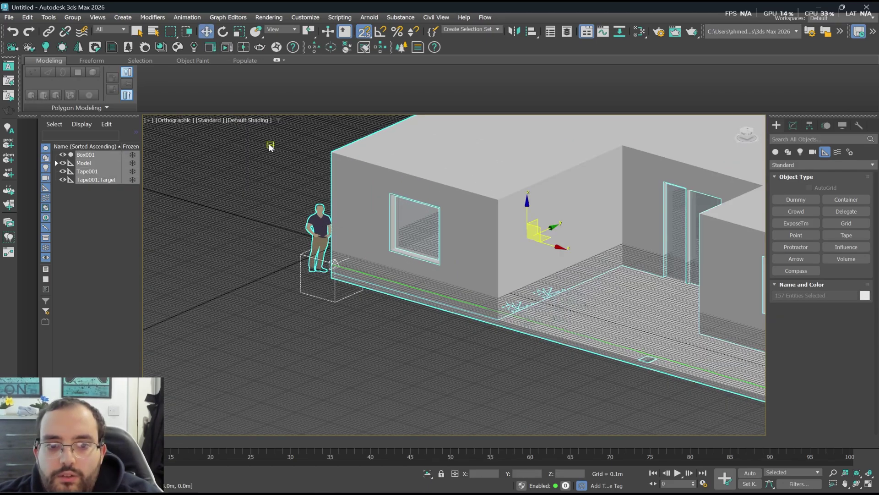
{"action": "left_click_drag", "start_coordinate": [530, 239], "coordinate": [527, 214]}
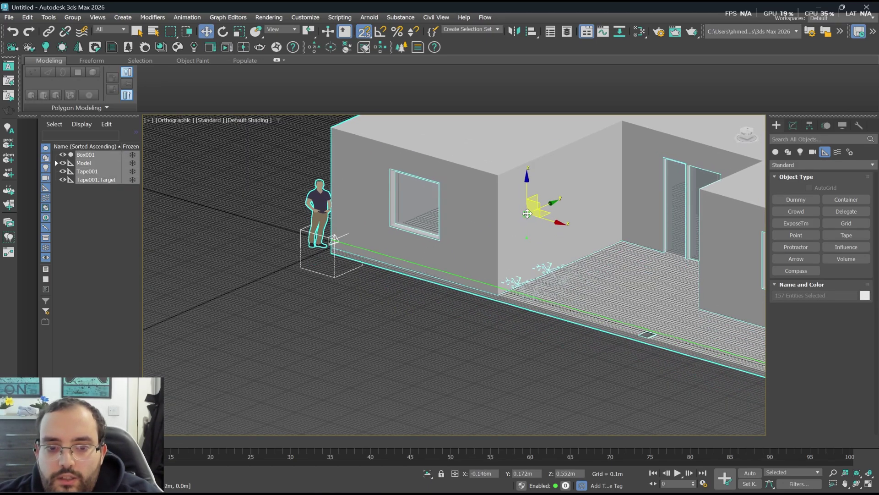
{"action": "key", "text": "ctrl+z"}
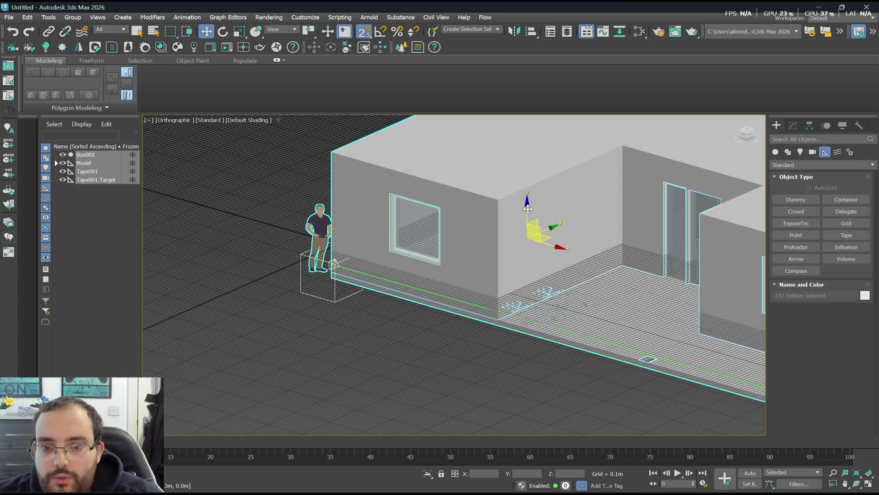
{"action": "scroll", "coordinate": [388, 257], "scroll_direction": "down", "scroll_amount": 3}
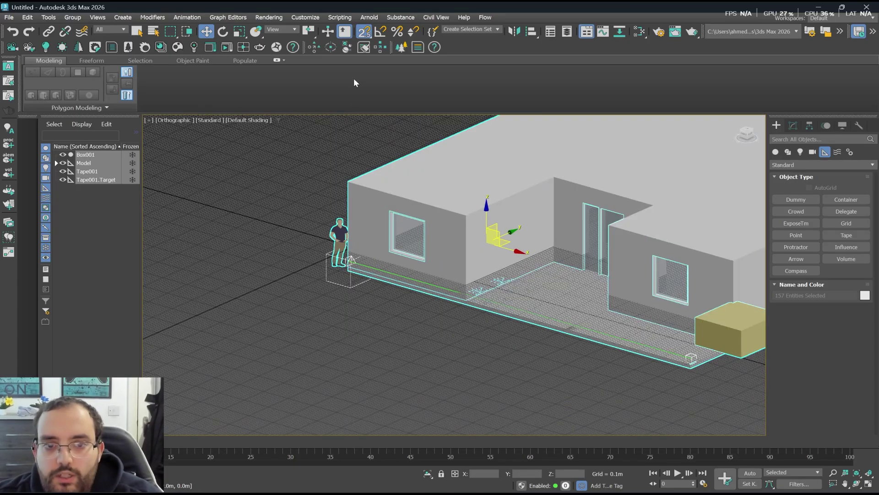
{"action": "key", "text": "s"}
{"action": "left_click_drag", "start_coordinate": [487, 212], "coordinate": [496, 193]}
{"action": "scroll", "coordinate": [495, 193], "scroll_direction": "down", "scroll_amount": 5}
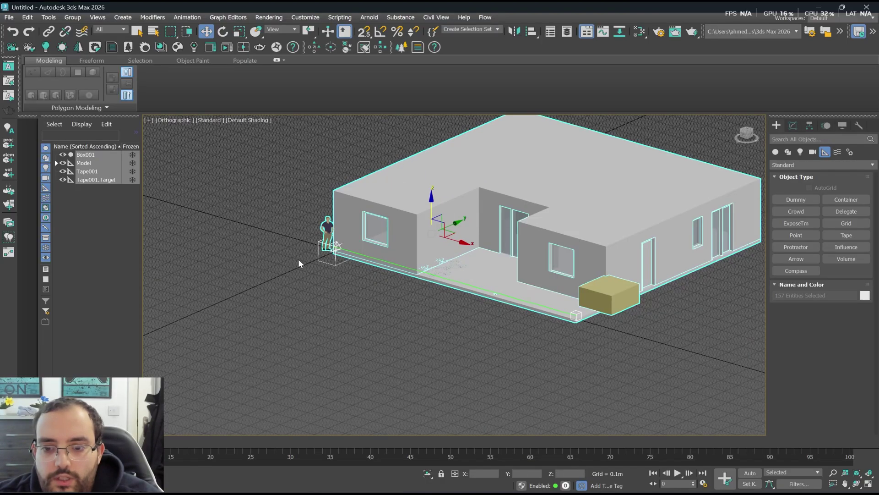
Delete the yellow reference box at the front corner of the house.
{"action": "scroll", "coordinate": [549, 296], "scroll_direction": "up", "scroll_amount": 3}
{"action": "left_click", "coordinate": [523, 295]}
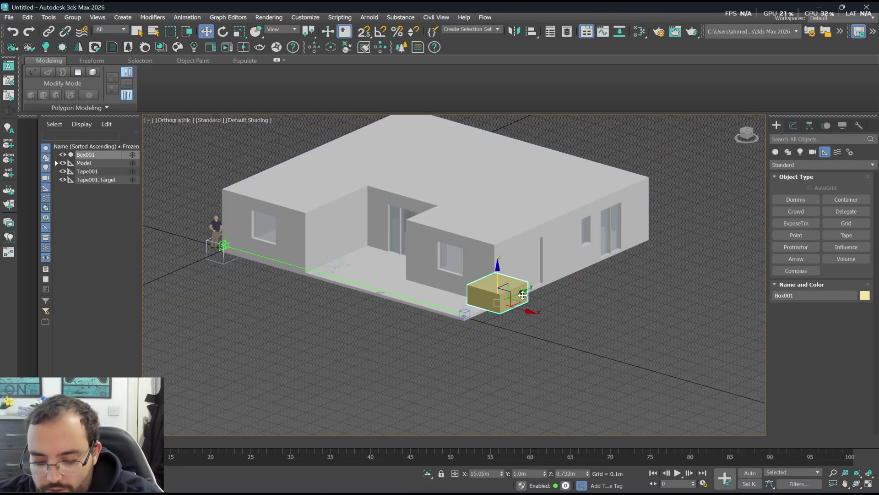
{"action": "key", "text": "Delete"}
Select the tape drawn along the front edge of the house.
{"action": "scroll", "coordinate": [495, 330], "scroll_direction": "down", "scroll_amount": 3}
{"action": "scroll", "coordinate": [303, 268], "scroll_direction": "up", "scroll_amount": 6}
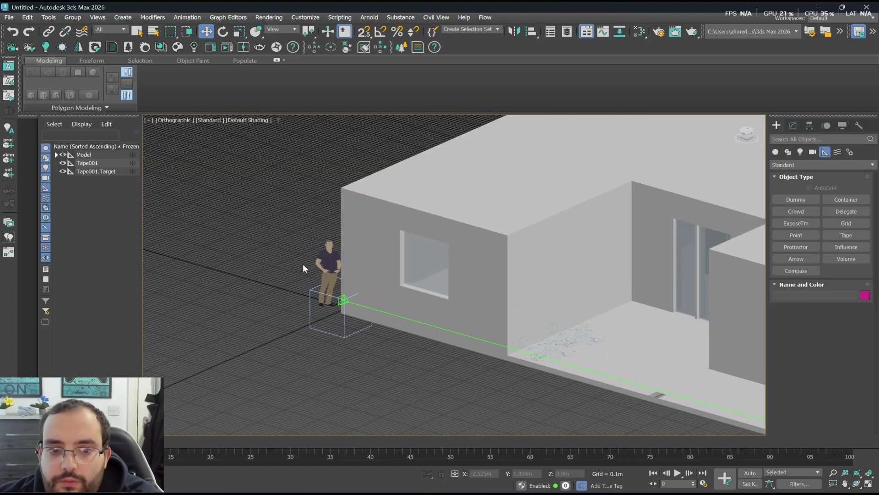
{"action": "scroll", "coordinate": [304, 264], "scroll_direction": "down", "scroll_amount": 5}
{"action": "left_click", "coordinate": [351, 282]}
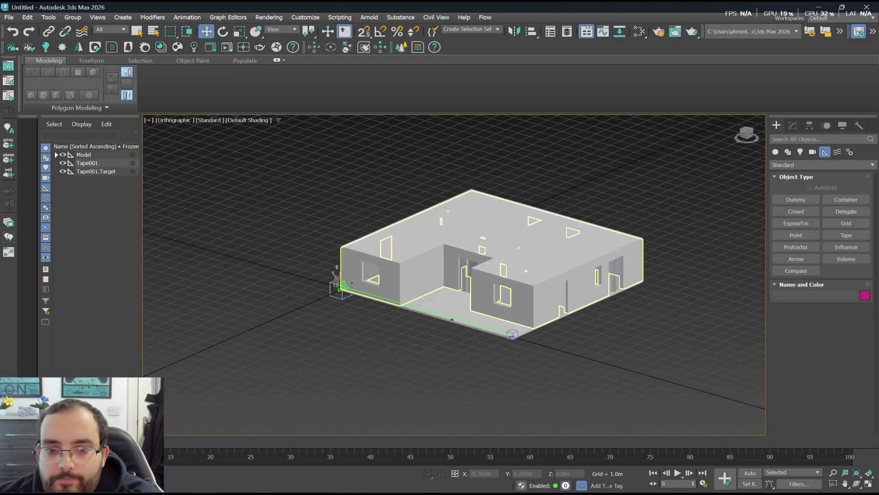